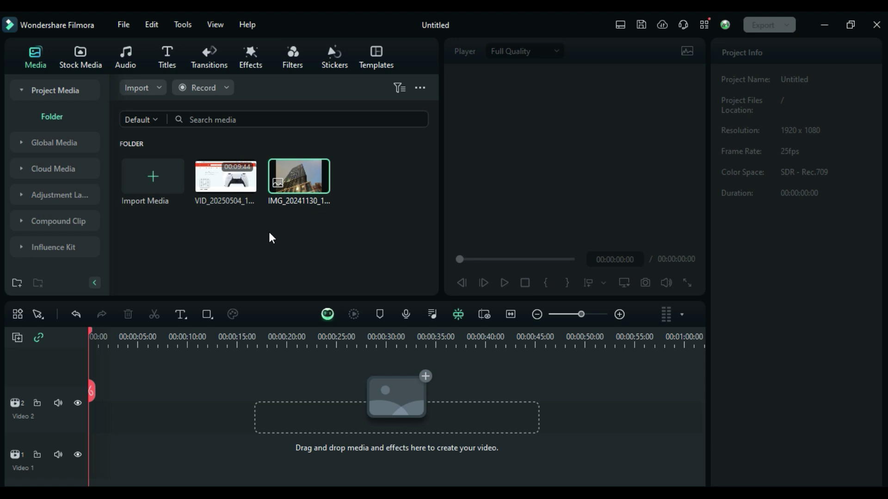
Preview the building image and then the screen-recording video from the project media folder
double_click(300, 188)
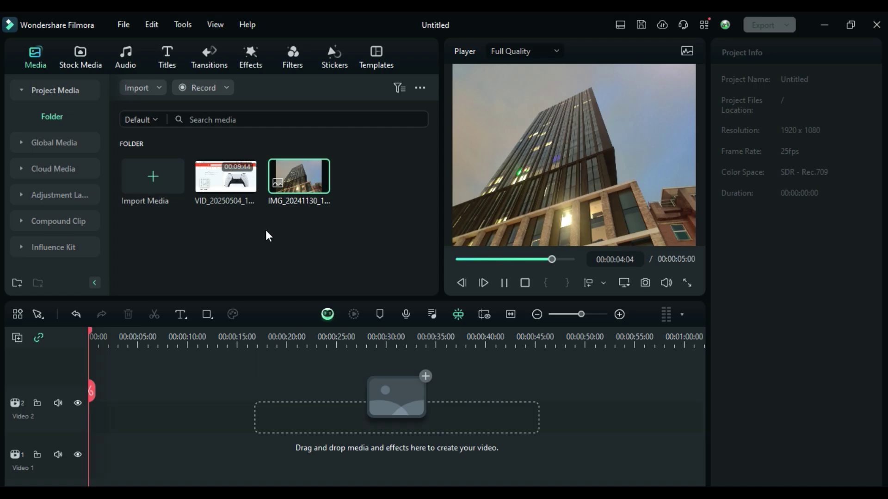
click(266, 229)
click(212, 178)
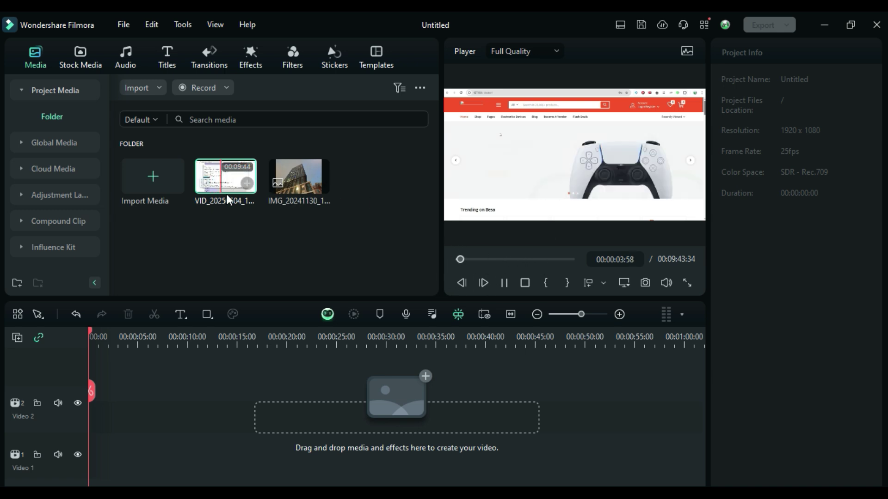
drag(222, 187, 203, 188)
Delete the empty Video 2 track from the timeline
click(33, 441)
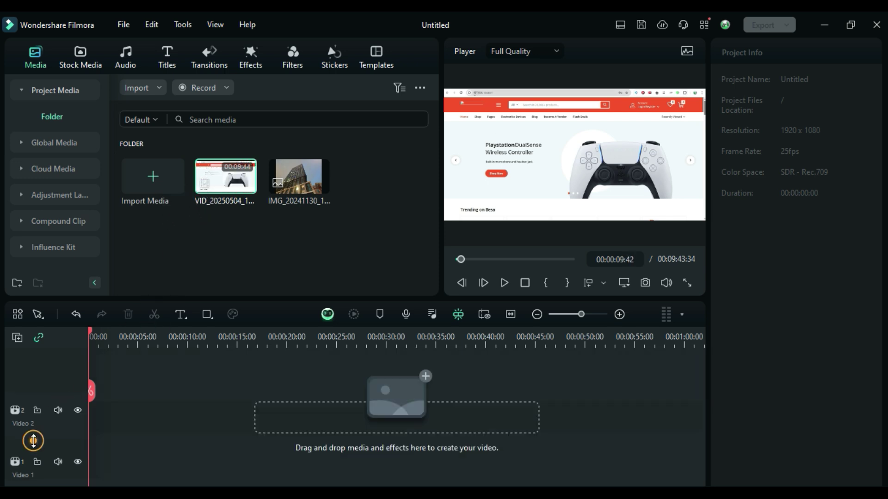
double_click(53, 426)
click(38, 431)
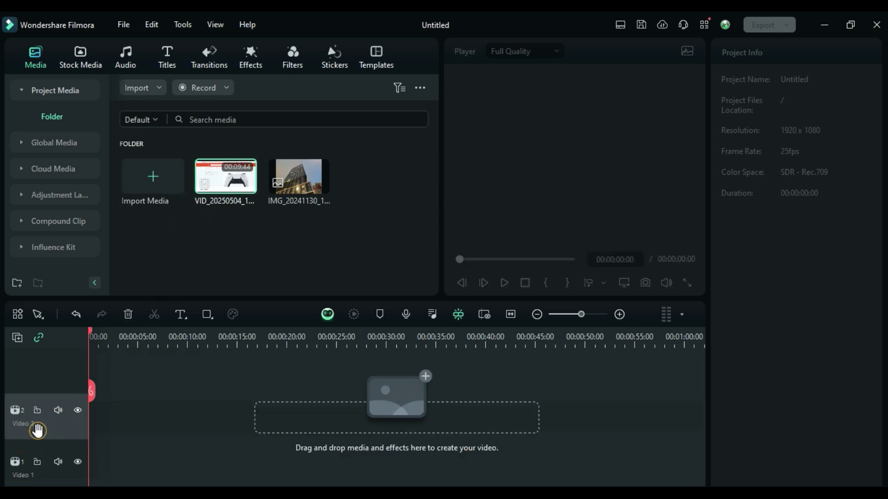
key(Delete)
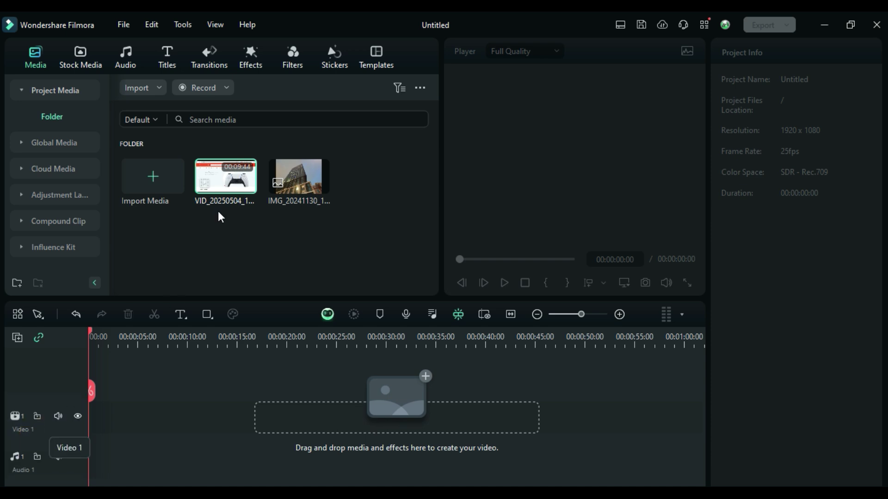
Place the VID_20250504 video at the start of the Video 1 track, matching the project settings to the media
drag(215, 182, 99, 429)
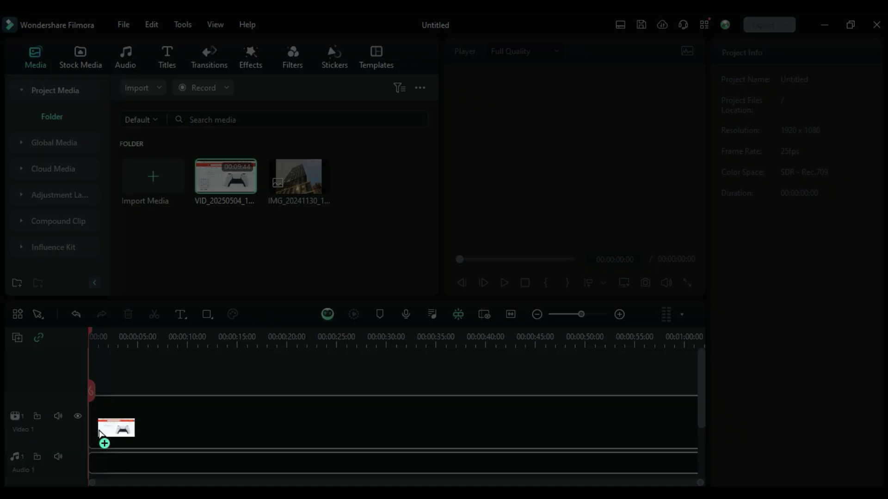
click(377, 286)
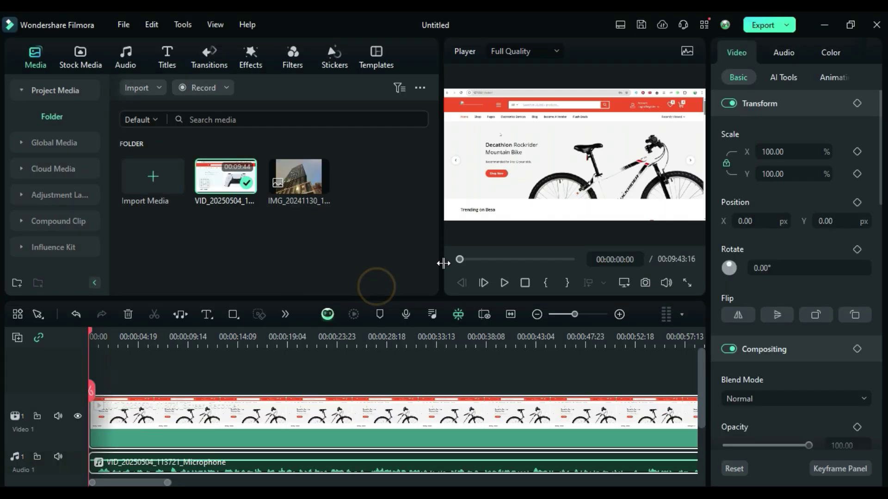
scroll(215, 423, down, 1)
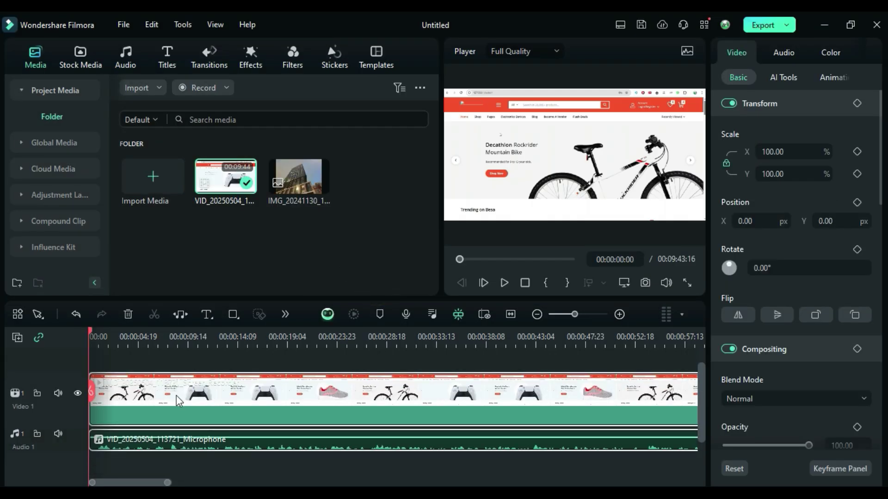
Select the video and microphone clips in turn and reduce the heights of the Video 1 and Audio 1 tracks
click(226, 398)
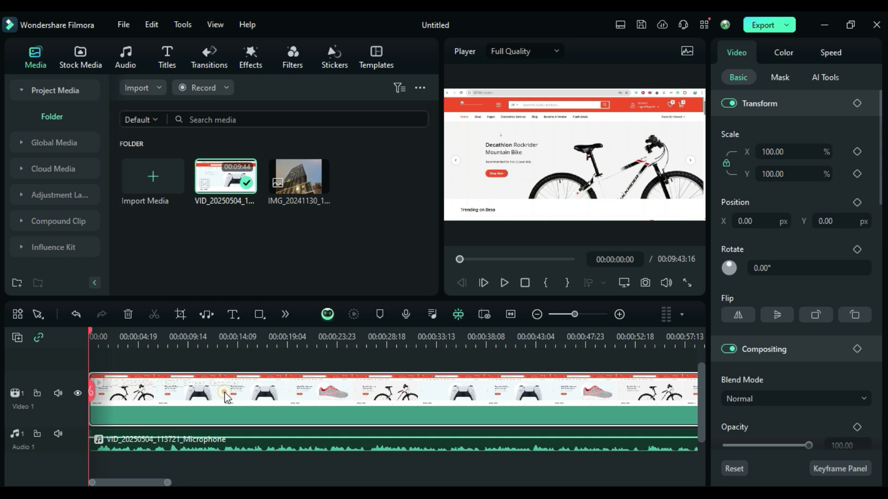
click(166, 449)
mouse_move(46, 375)
mouse_down()
mouse_move(45, 421)
mouse_move(37, 386)
mouse_up()
mouse_move(46, 418)
mouse_down()
mouse_move(49, 430)
mouse_move(45, 415)
mouse_up()
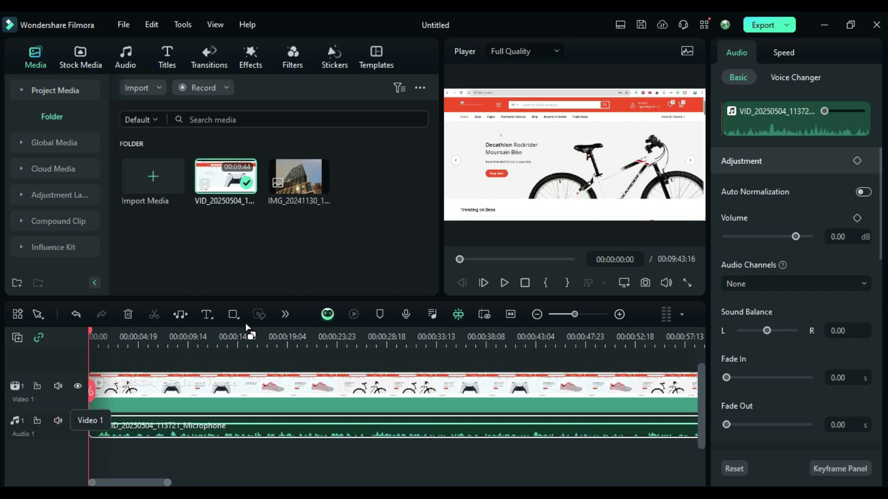
Select both the video and microphone clips and delete them from the timeline
click(213, 169)
click(187, 454)
drag(187, 454, 182, 373)
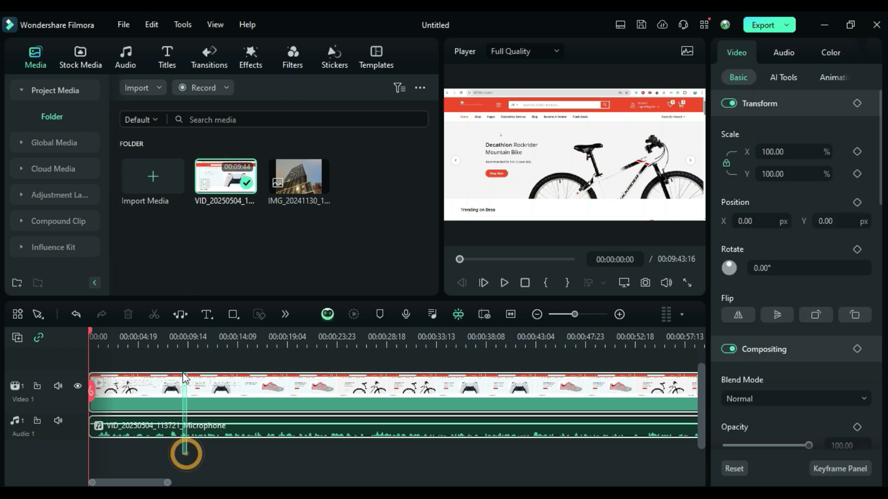
key(Delete)
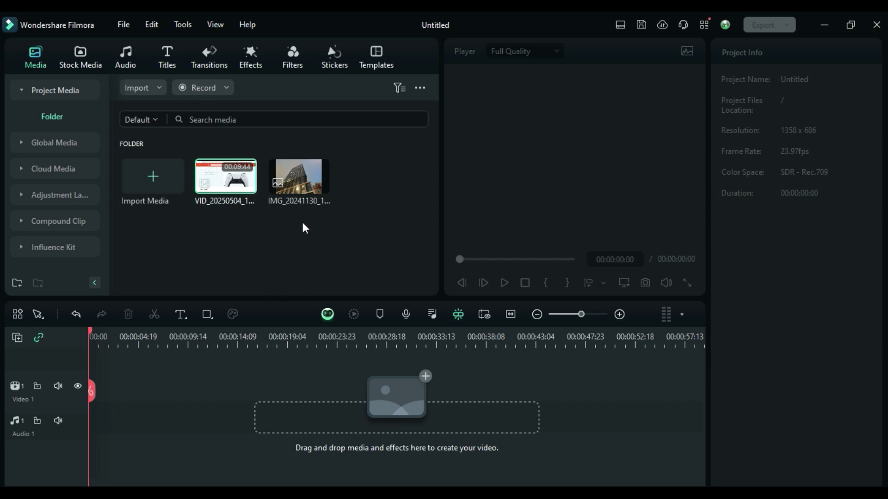
Preview the building image again and look over the available media import options
click(303, 187)
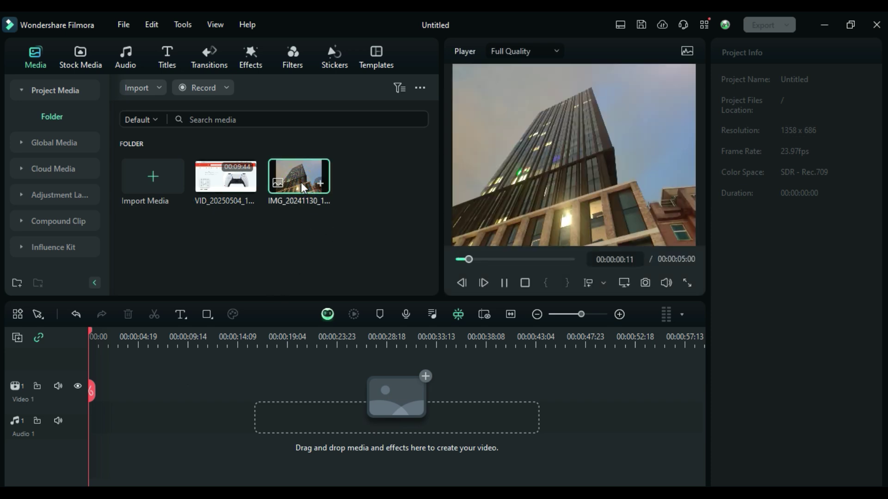
click(161, 90)
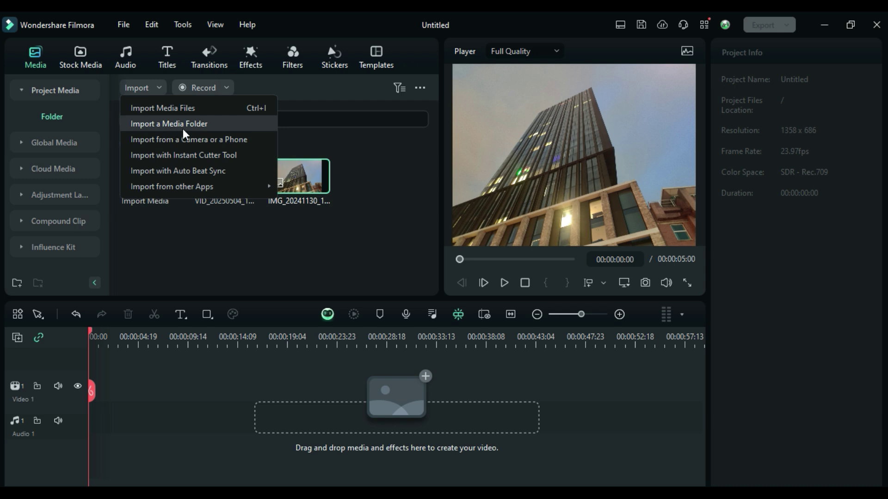
click(164, 234)
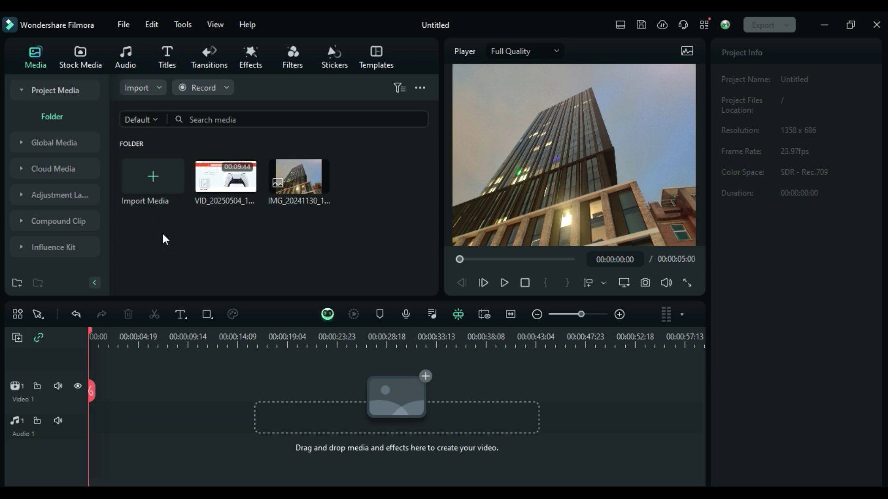
View the Influence Kit section and return to the Project Media folder
click(19, 247)
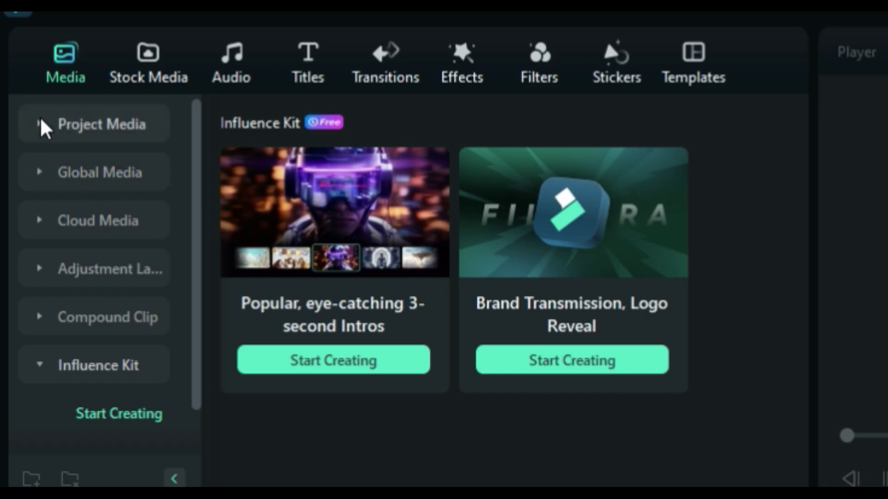
click(41, 121)
click(81, 160)
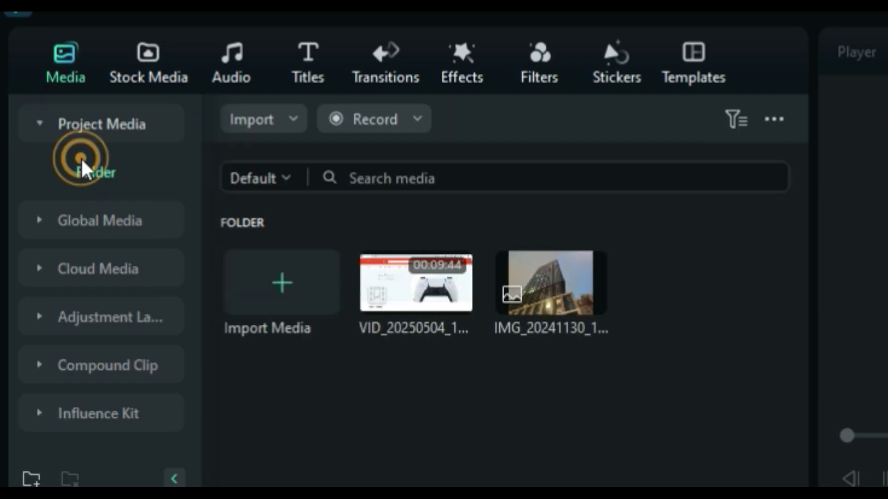
Browse the stock media library's Trending, Solid Color, Gradient Color and Motion Background categories
click(133, 57)
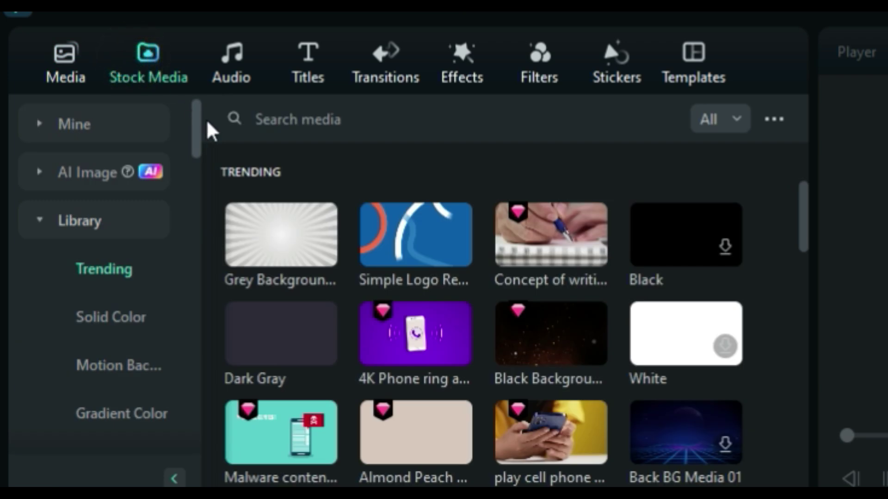
click(83, 322)
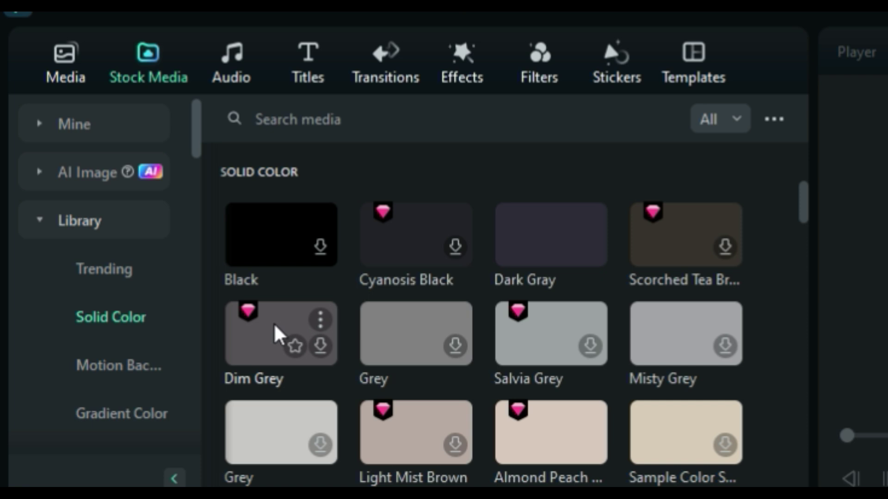
click(90, 418)
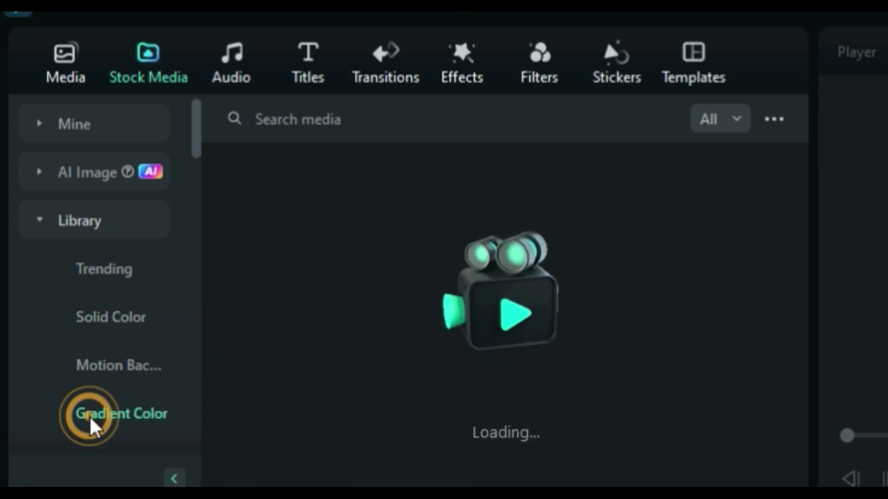
click(110, 365)
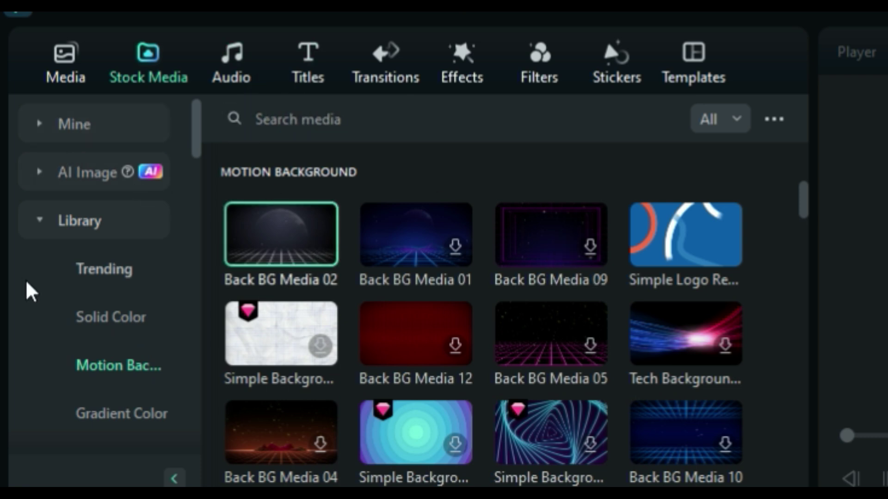
List the stock media partners, open the Pexels website in the browser and look through it
click(39, 219)
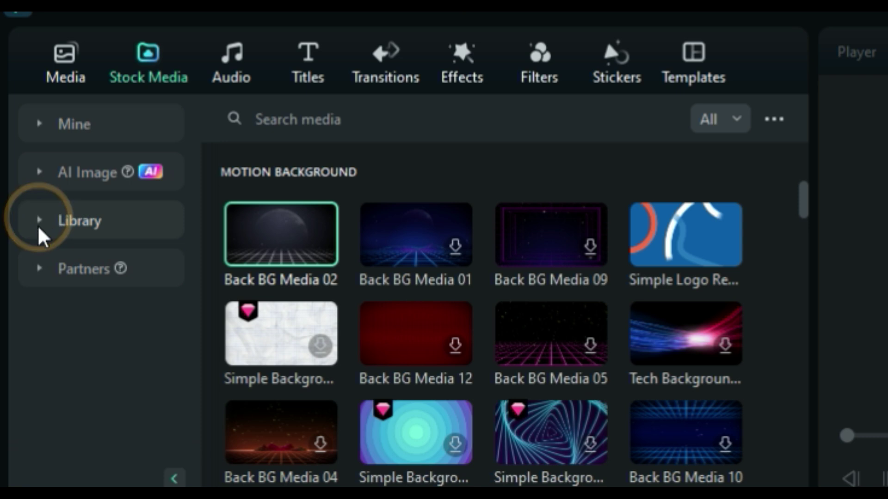
click(40, 269)
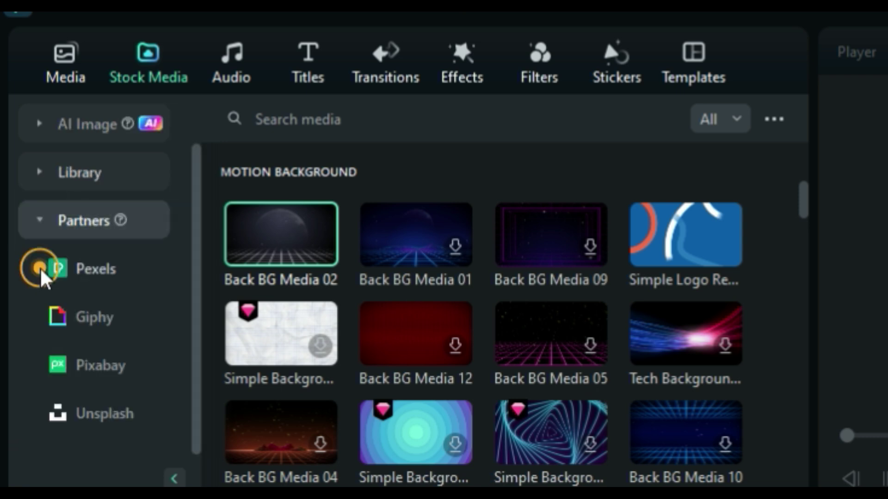
click(107, 271)
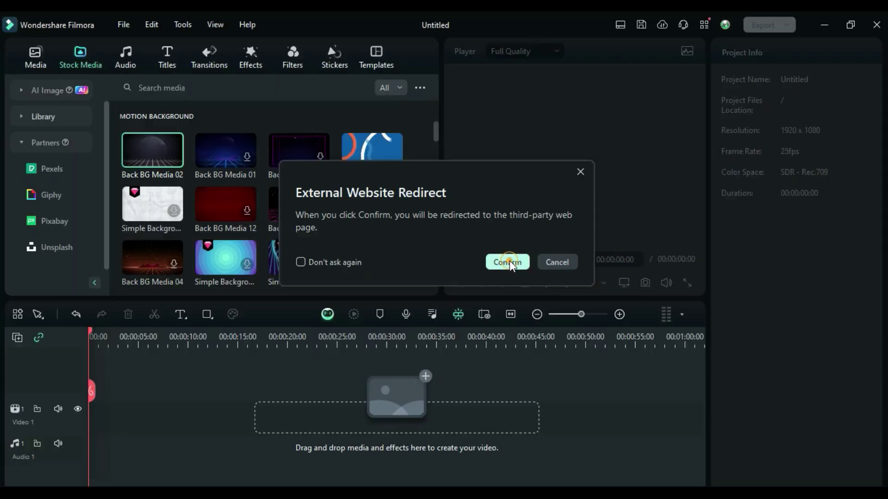
click(510, 261)
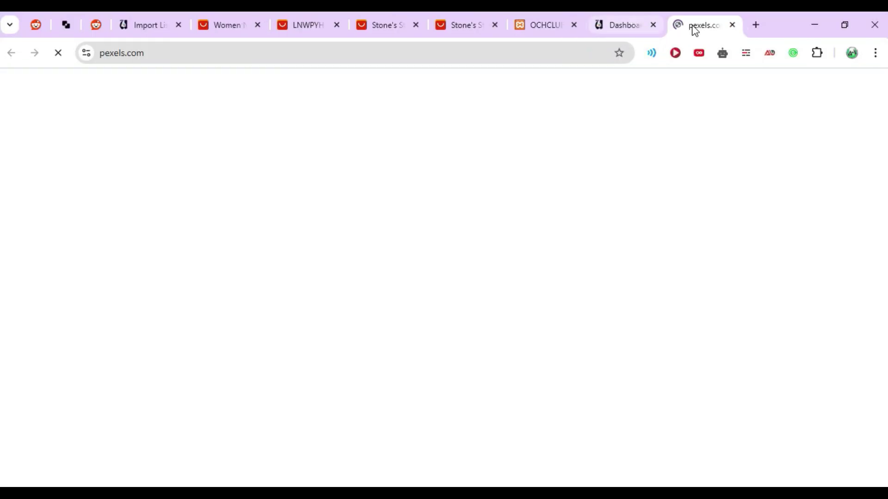
scroll(328, 329, down, 5)
scroll(328, 330, down, 15)
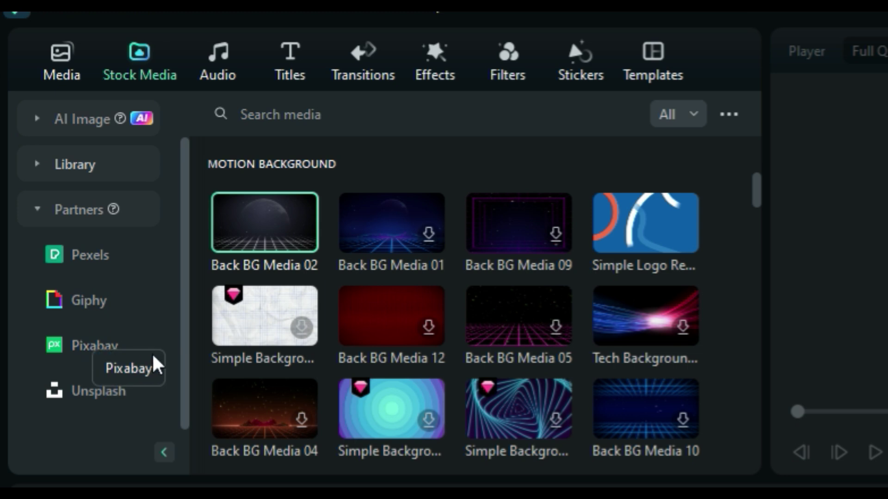
Reopen the stock media library and browse its Trending, Space, Love and Newly Added categories
scroll(184, 152, up, 1)
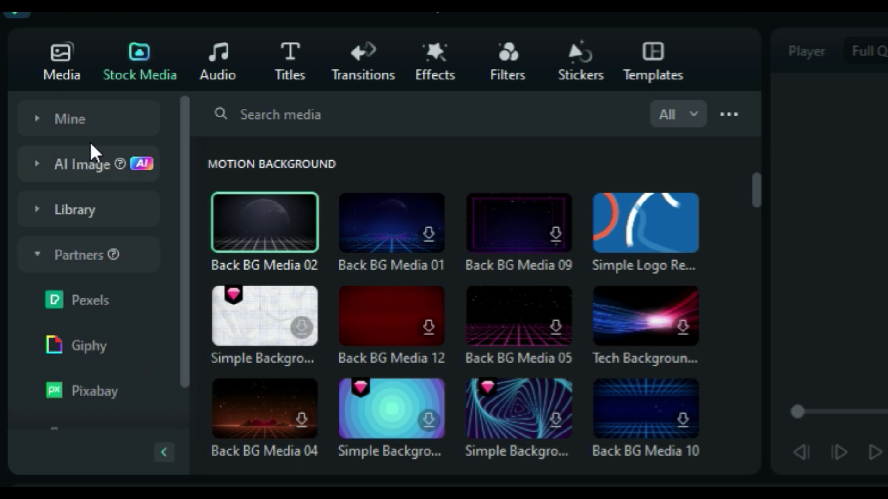
click(79, 216)
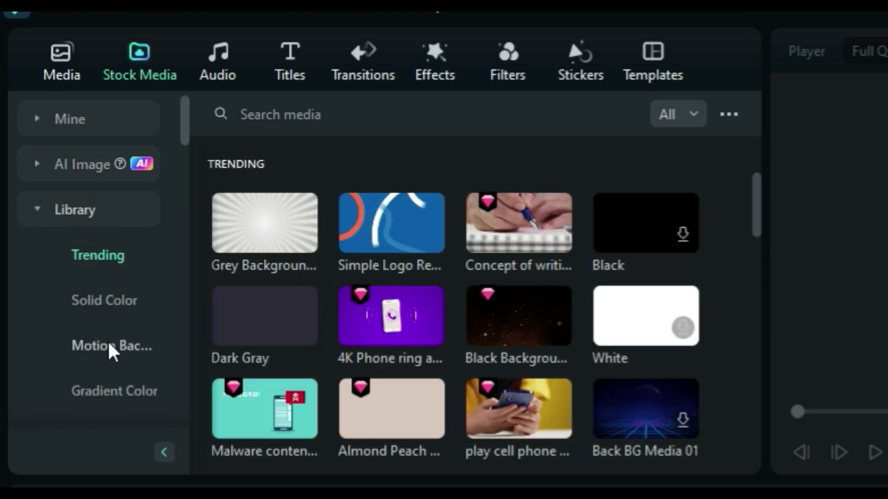
scroll(115, 323, down, 7)
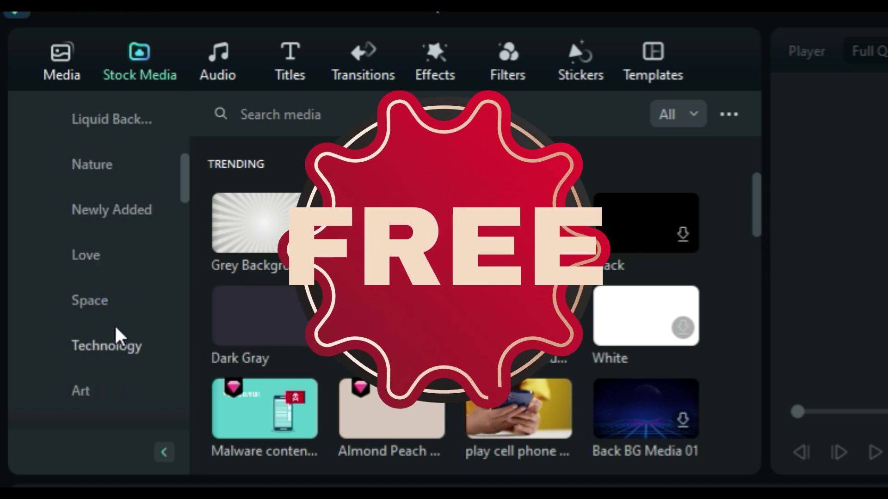
click(88, 303)
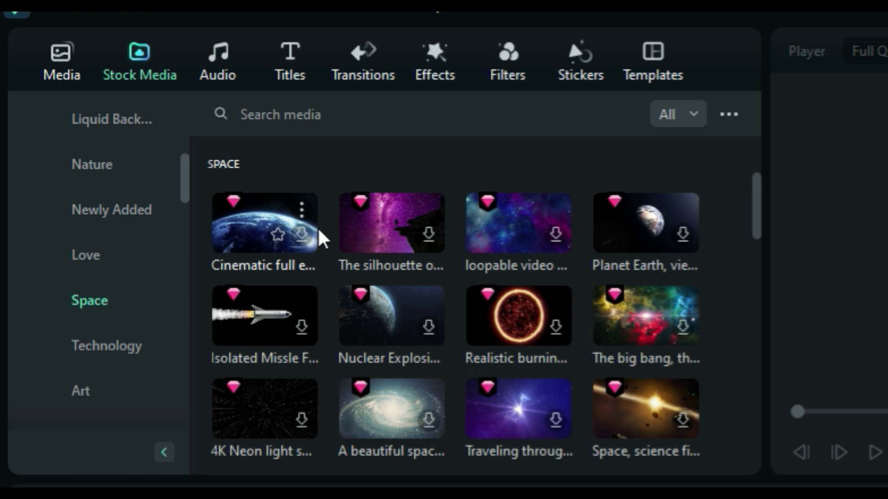
scroll(429, 187, up, 5)
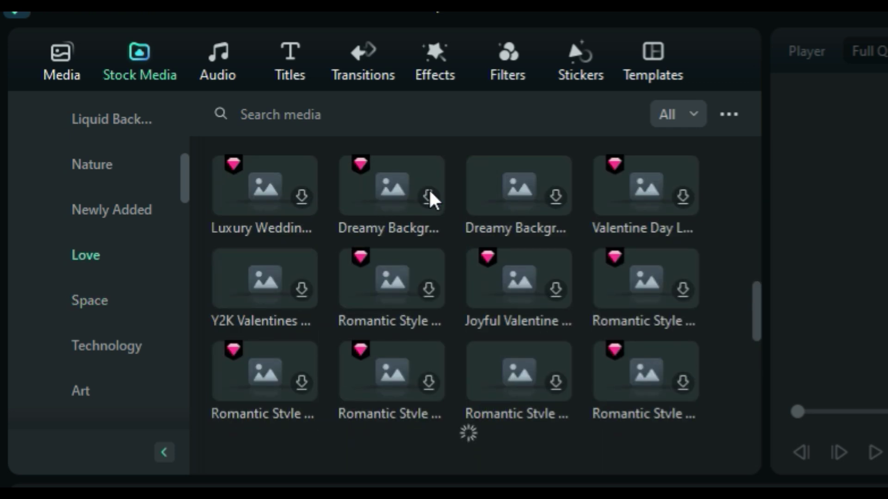
scroll(429, 187, up, 8)
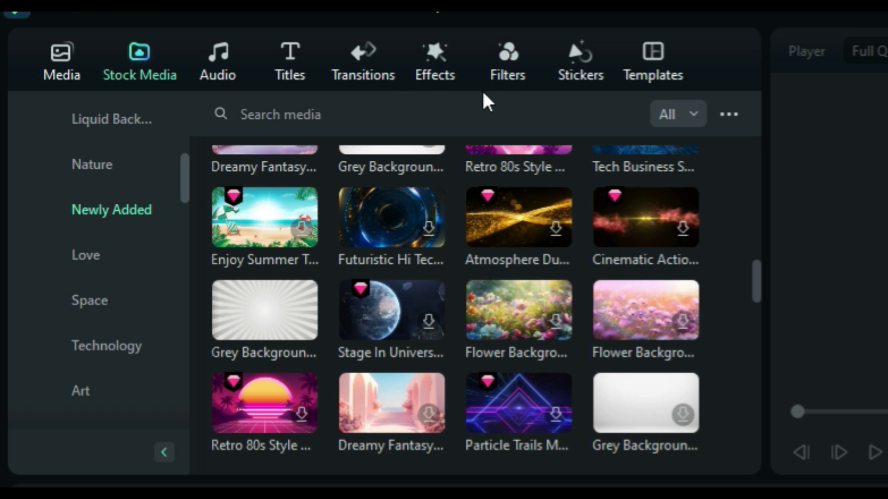
Look over the basic split screen templates and the trending titles, and open the Plain Text title effects
click(652, 69)
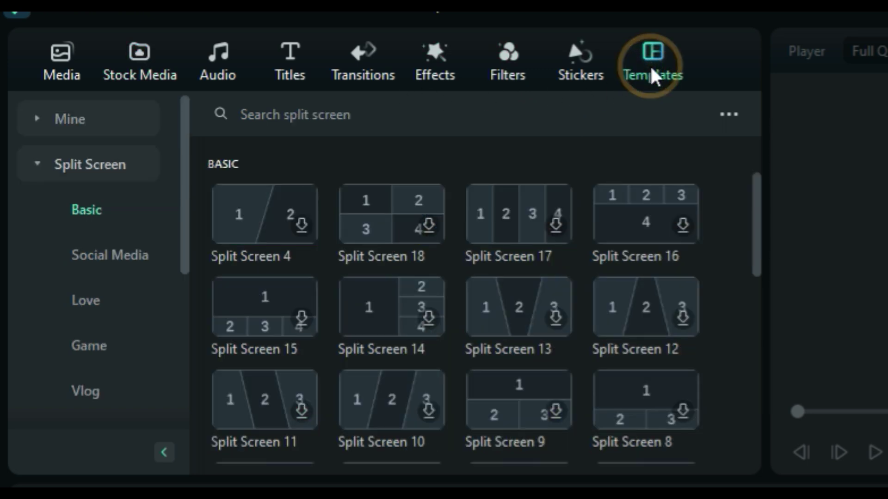
click(290, 56)
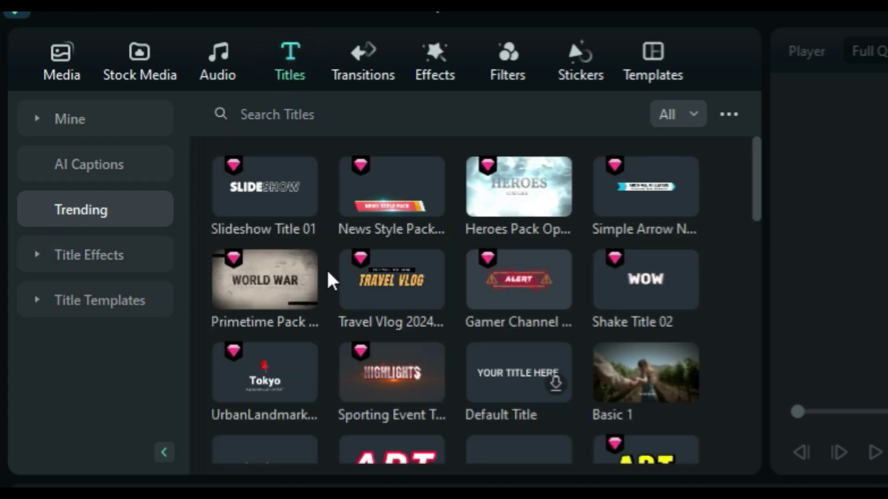
click(35, 255)
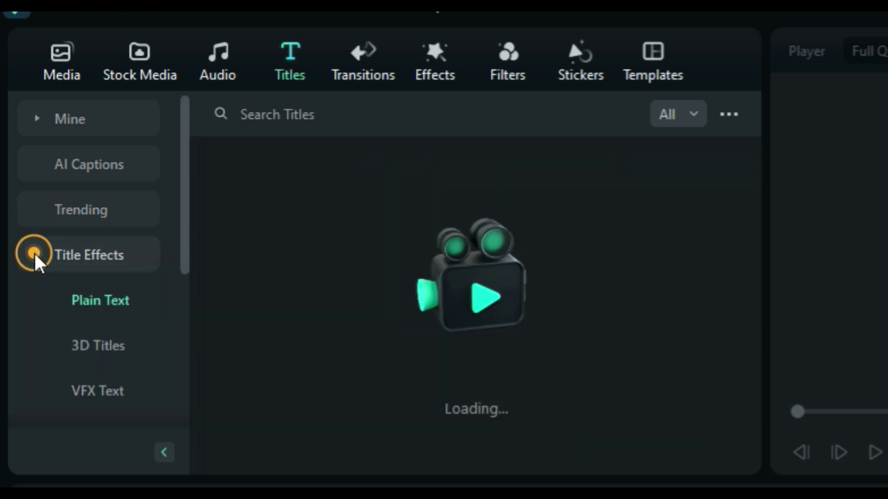
Search the titles library for "intro"
click(277, 118)
text(intro)
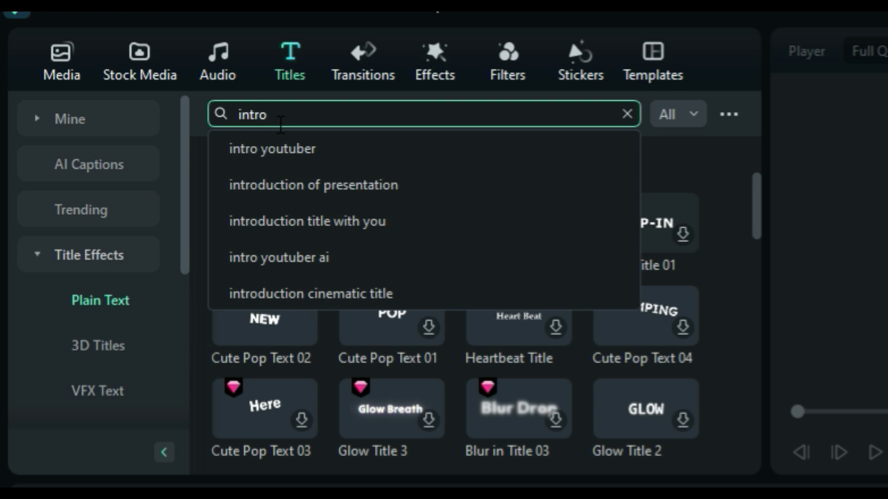
key(Return)
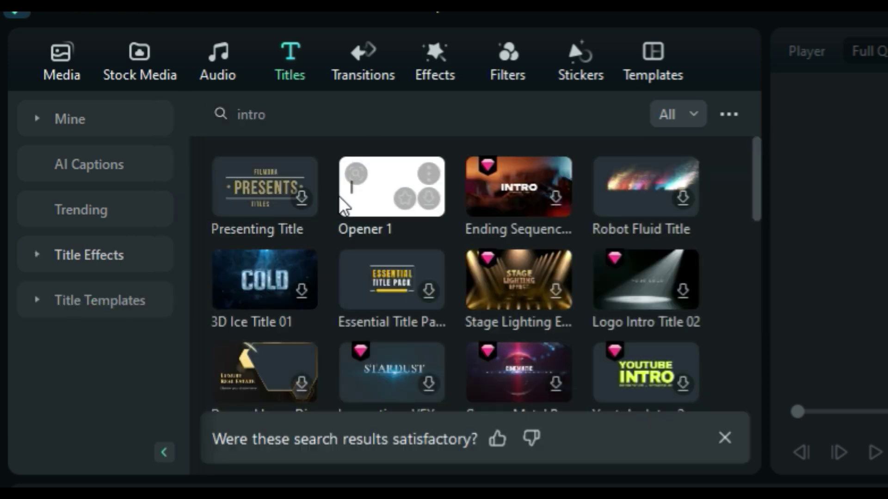
Browse the Basic and Social Media split screen templates
click(633, 76)
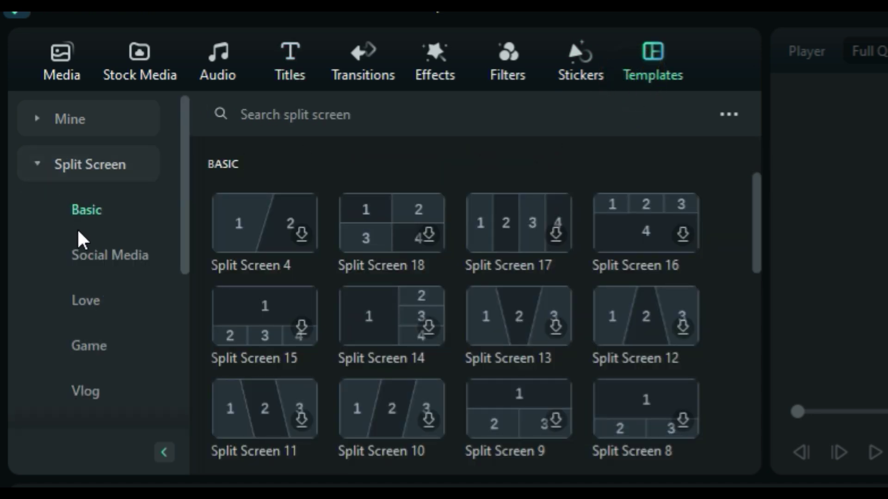
click(95, 255)
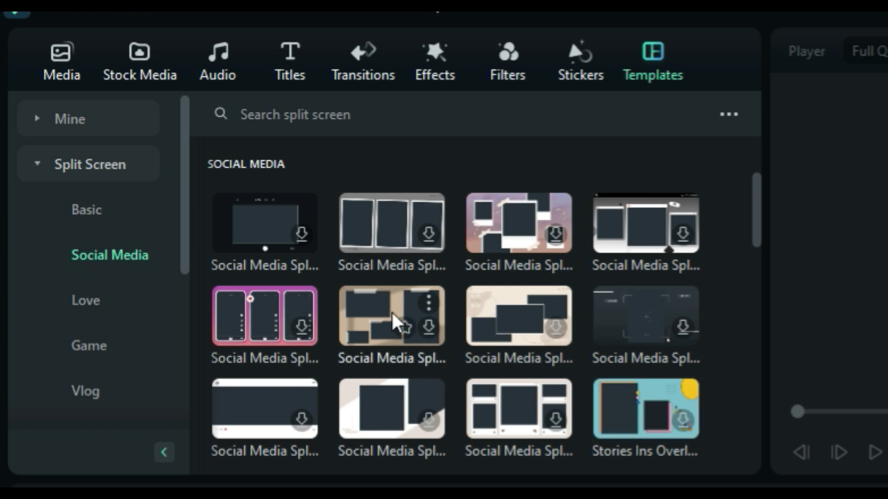
mouse_move(431, 297)
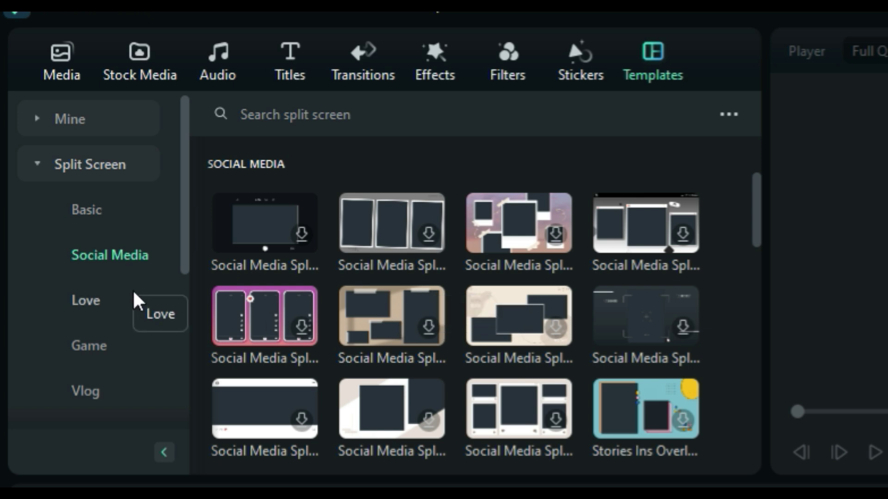
click(33, 169)
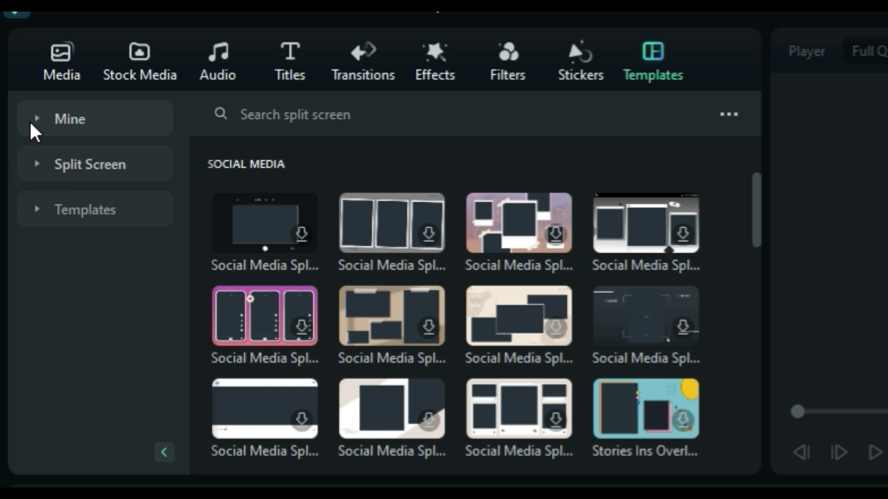
Place the Cinematic Documentary Trailer from the trending templates at the start of the Video 1 track
click(34, 209)
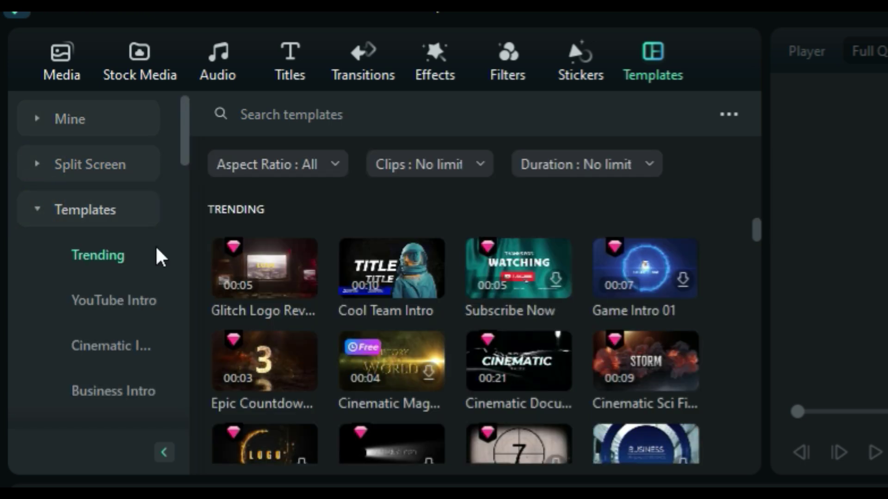
drag(385, 271, 392, 294)
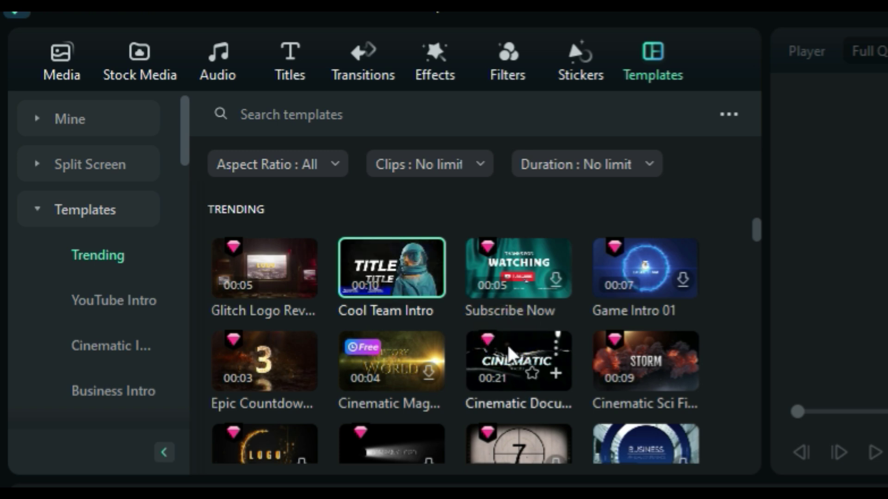
click(500, 366)
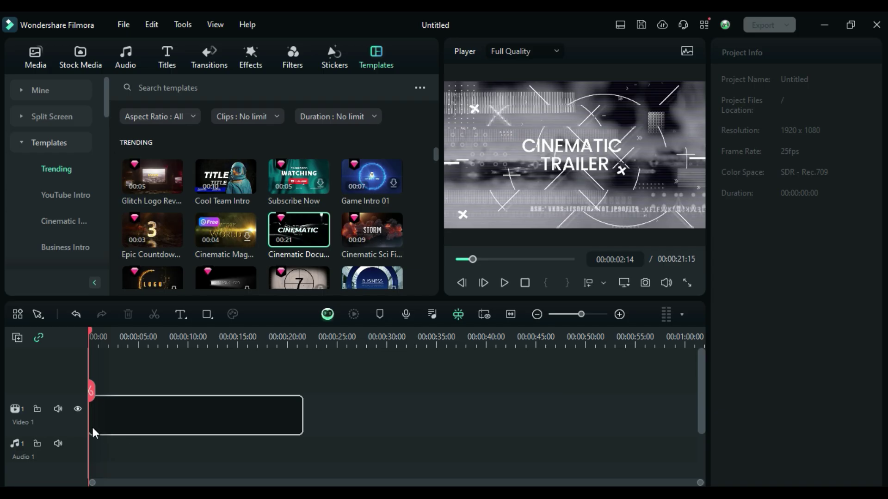
drag(160, 425, 161, 425)
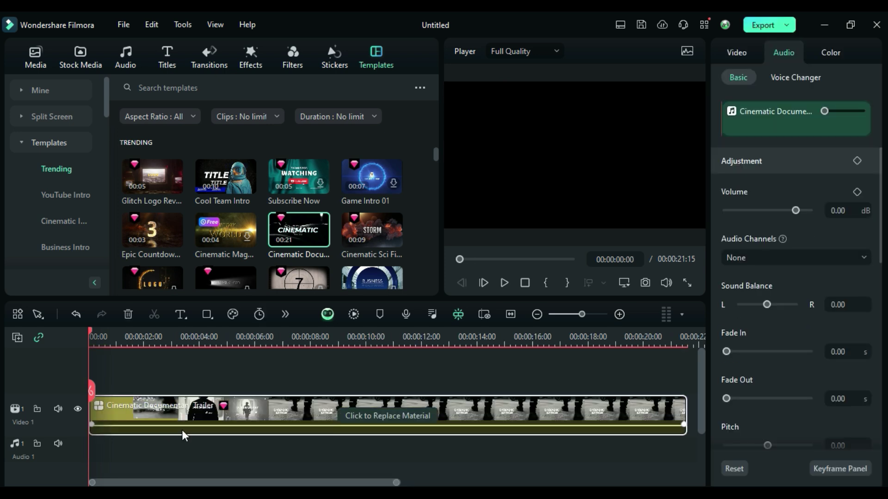
Look over the editing commands available for the trailer clip in the timeline
right_click(182, 423)
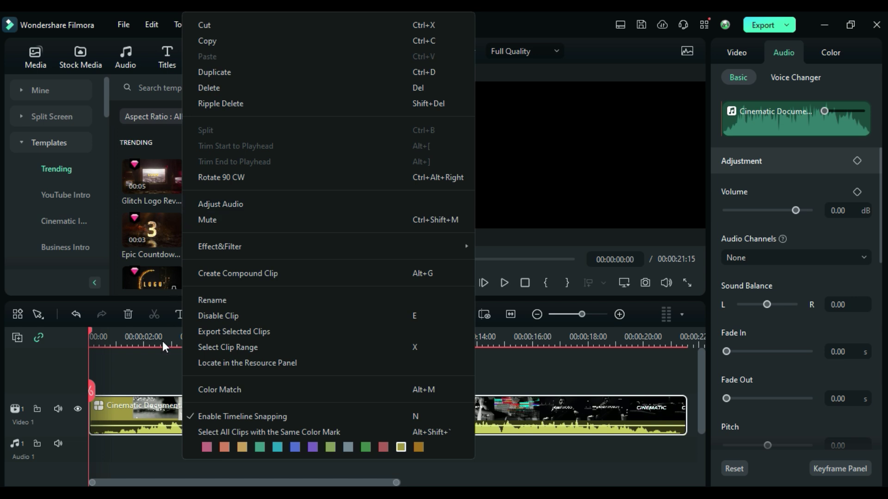
click(152, 357)
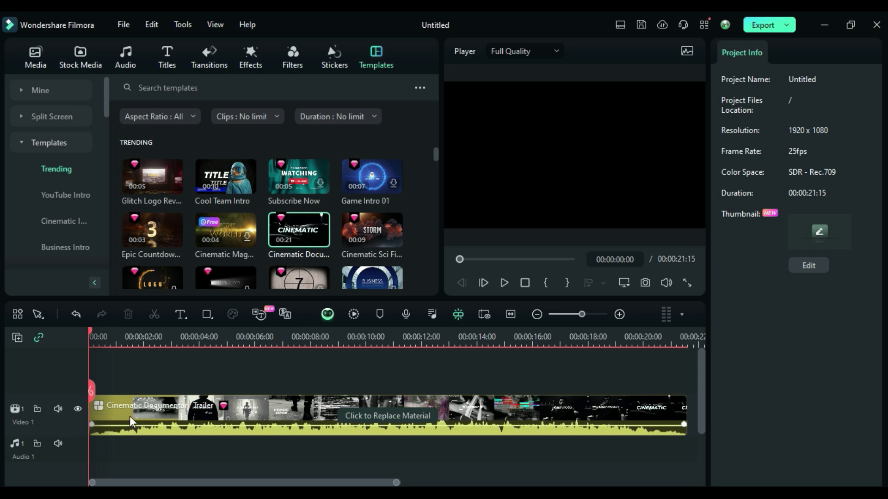
right_click(128, 434)
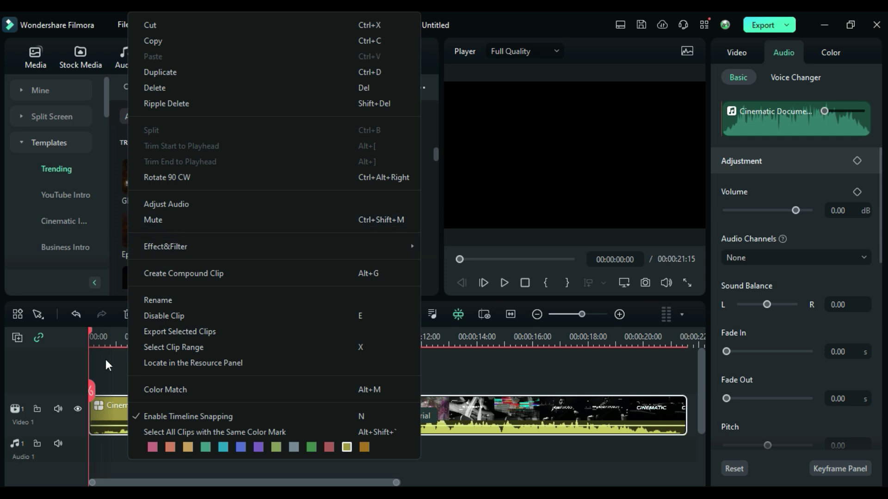
click(108, 377)
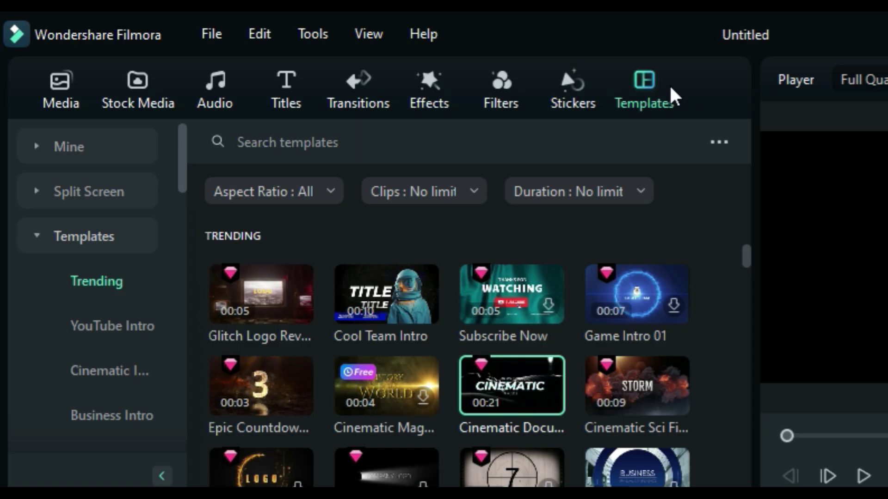
Look through the list of template categories and collapse it
scroll(92, 329, down, 8)
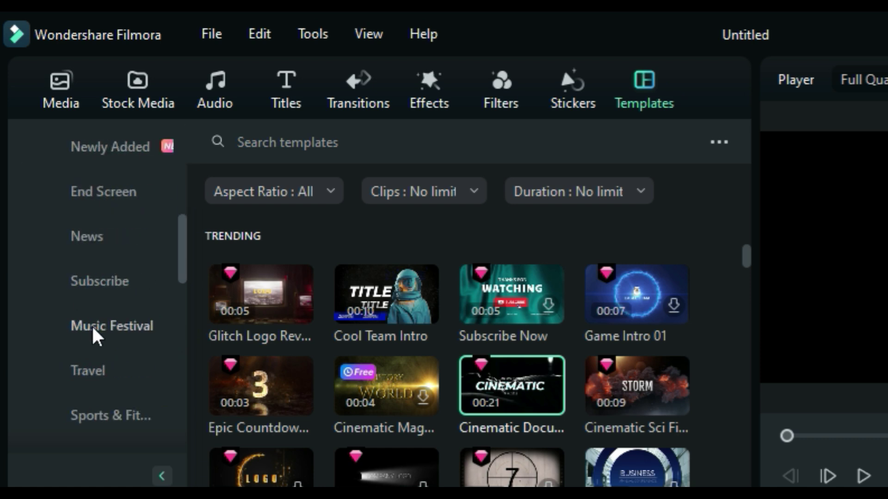
scroll(92, 320, up, 8)
click(37, 236)
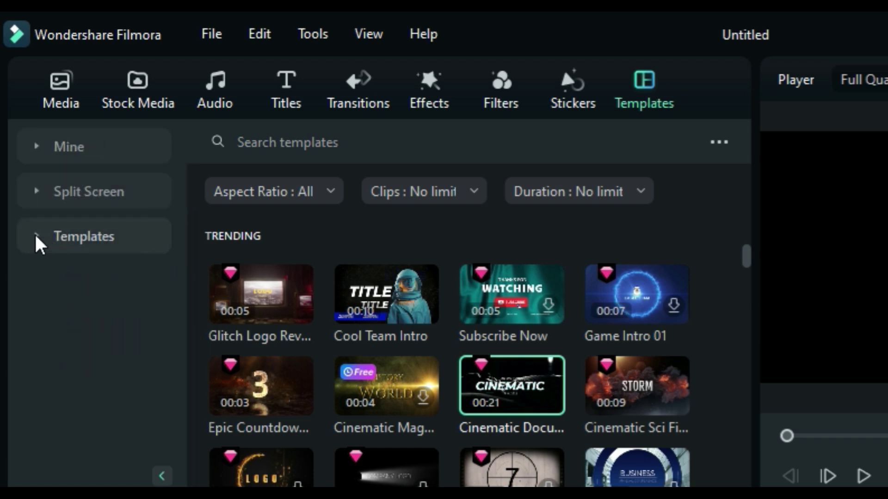
Browse the Basic split screen templates and check the personal Favorites folder
click(35, 189)
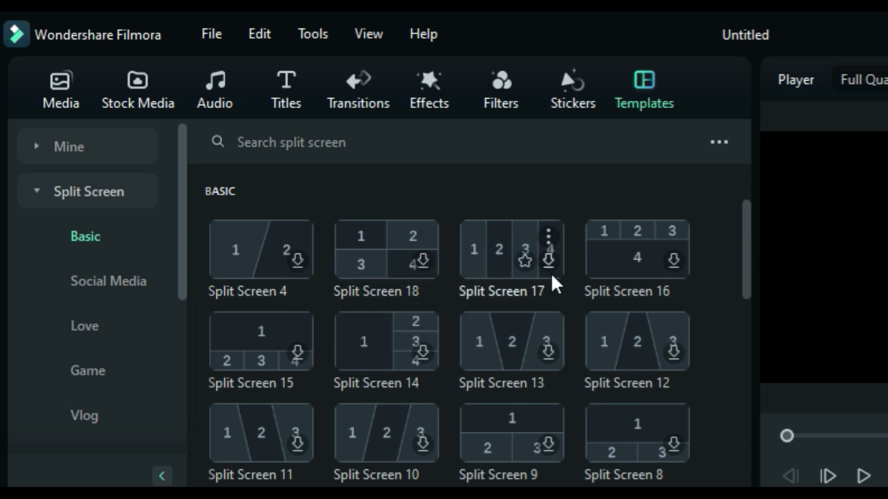
scroll(521, 328, down, 6)
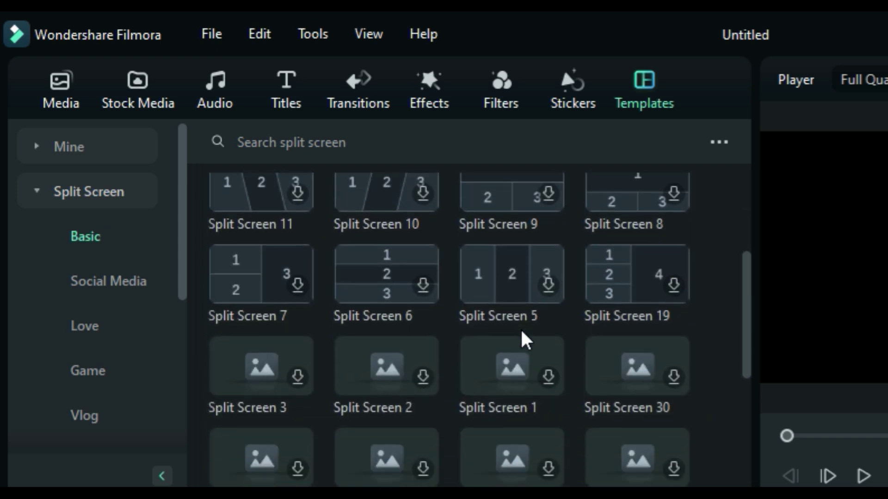
scroll(521, 338, up, 6)
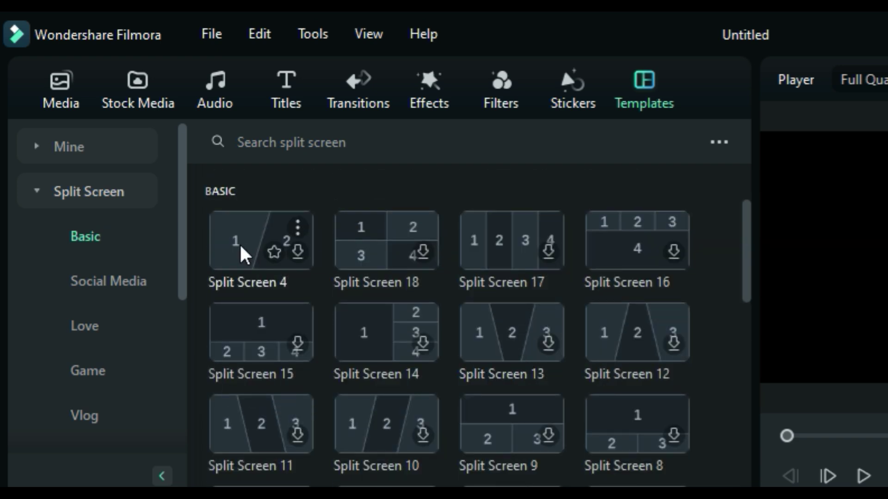
click(39, 186)
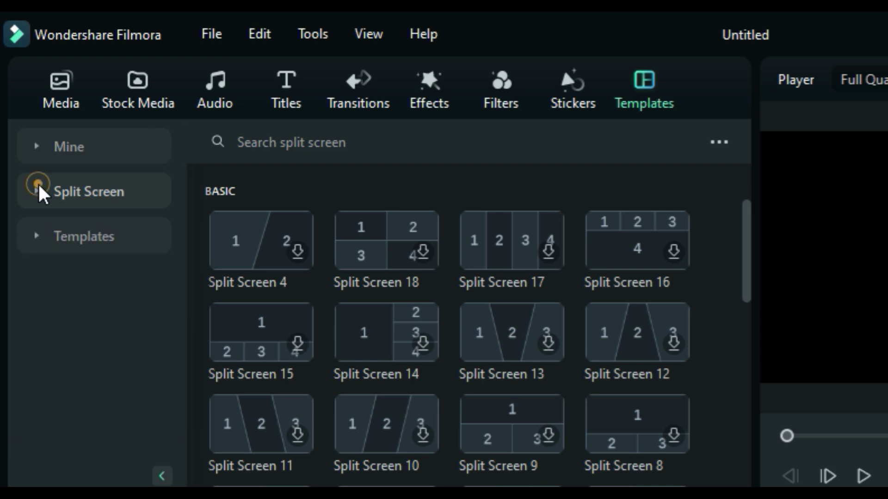
click(33, 151)
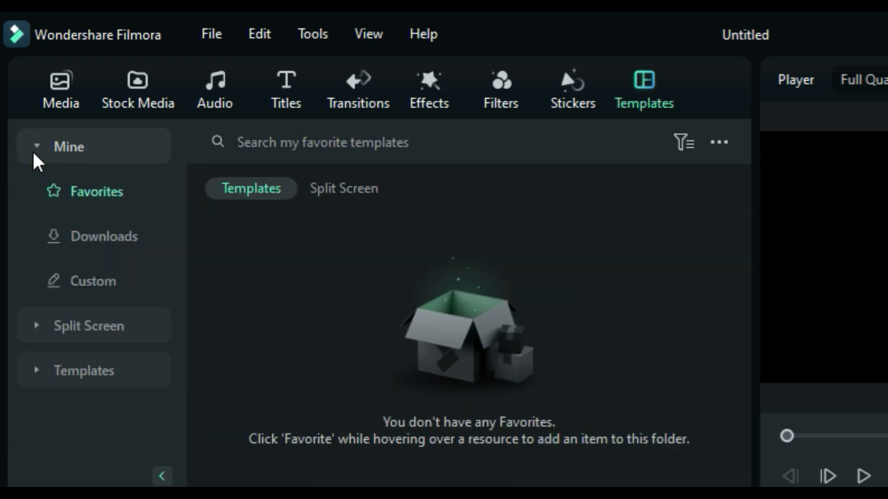
click(34, 149)
Open the trending stickers library and play the trailer from the start, pausing at 00:00:02:11
click(567, 101)
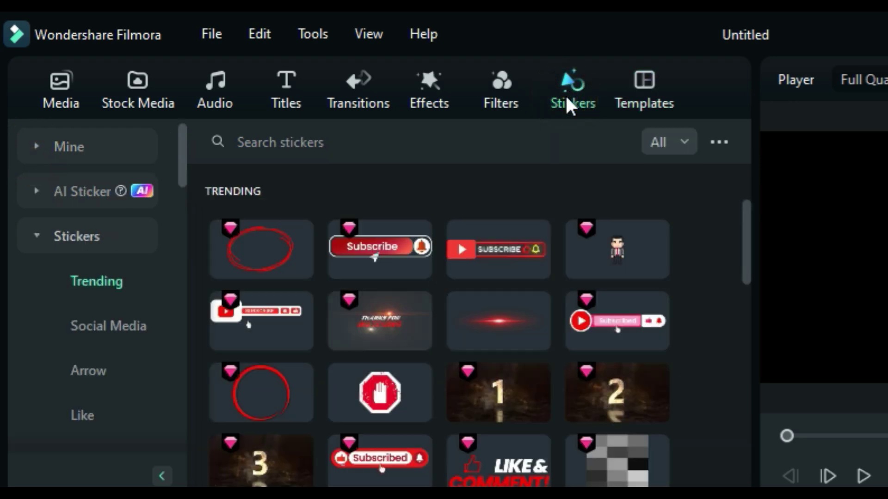
mouse_move(415, 257)
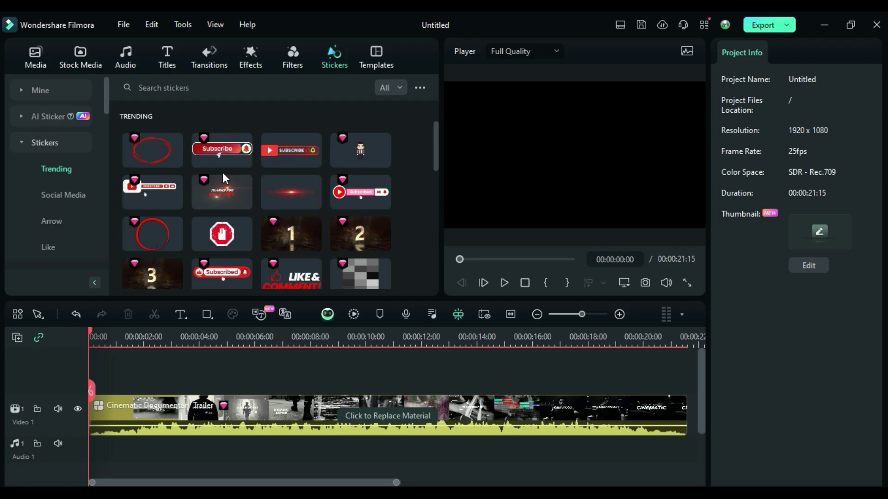
click(504, 283)
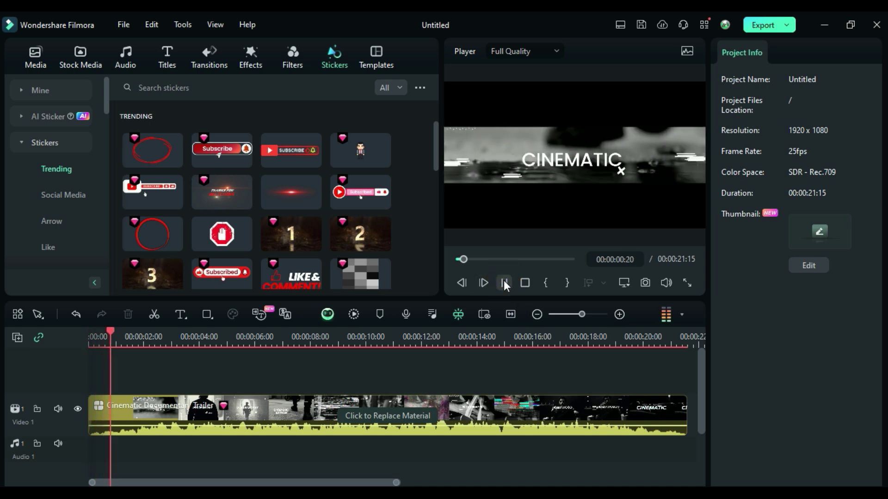
click(504, 283)
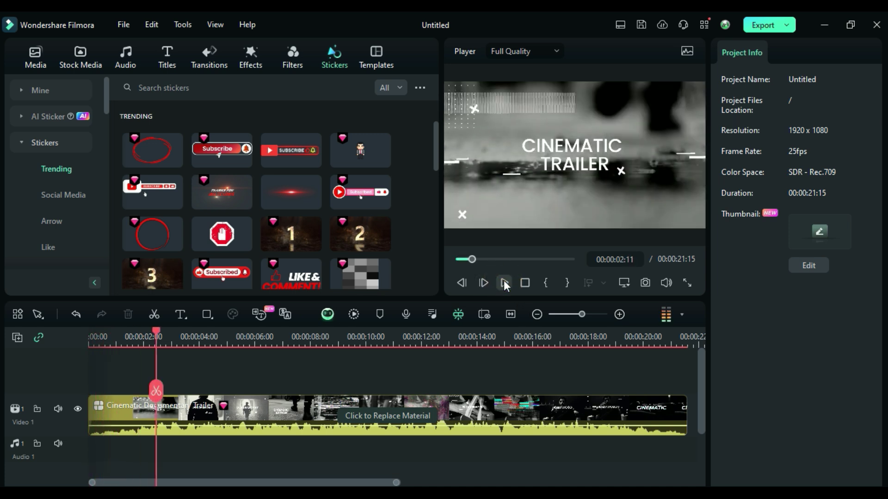
click(664, 284)
click(668, 245)
Add the neon Subscribe sticker with the red play icon on a new track above the trailer, starting at about 1 second
mouse_move(237, 203)
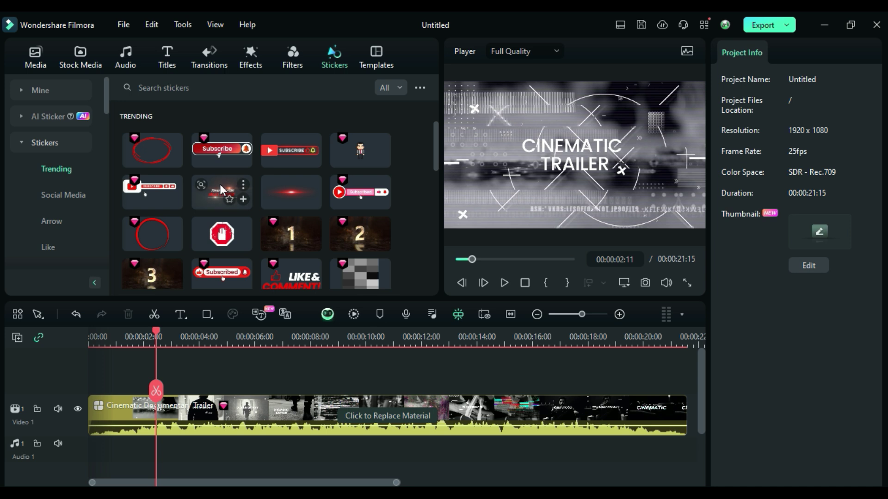
mouse_move(277, 148)
drag(276, 149, 158, 389)
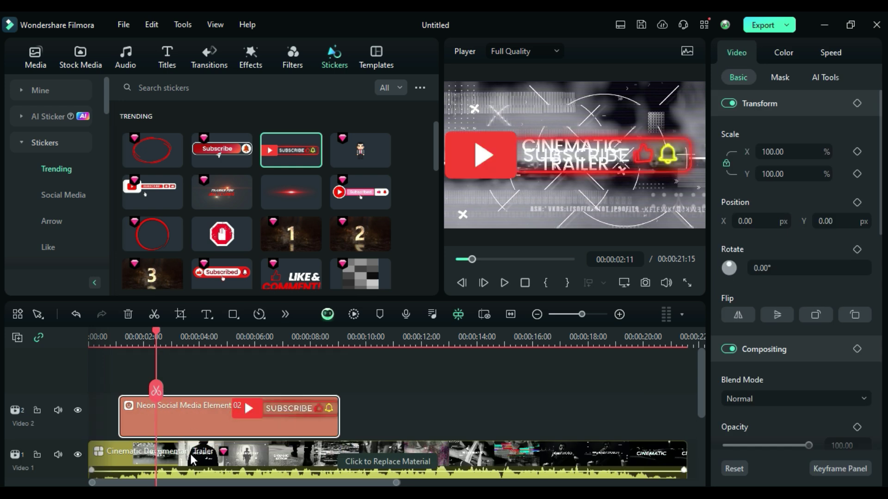
scroll(190, 454, down, 1)
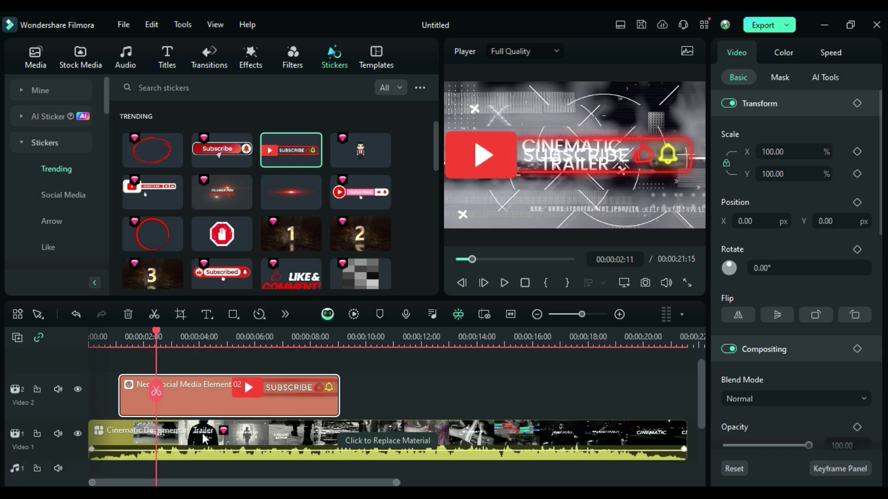
scroll(190, 400, down, 1)
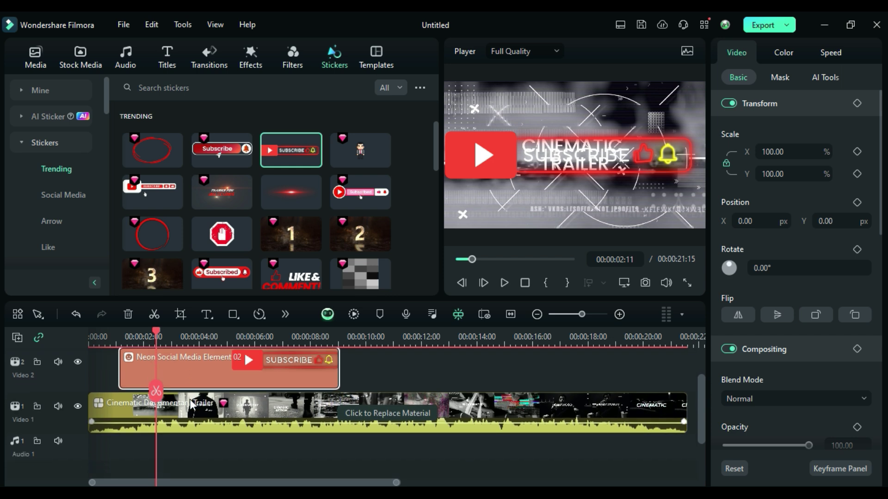
Add an empty video track above the sticker's track
drag(187, 384, 186, 406)
click(18, 337)
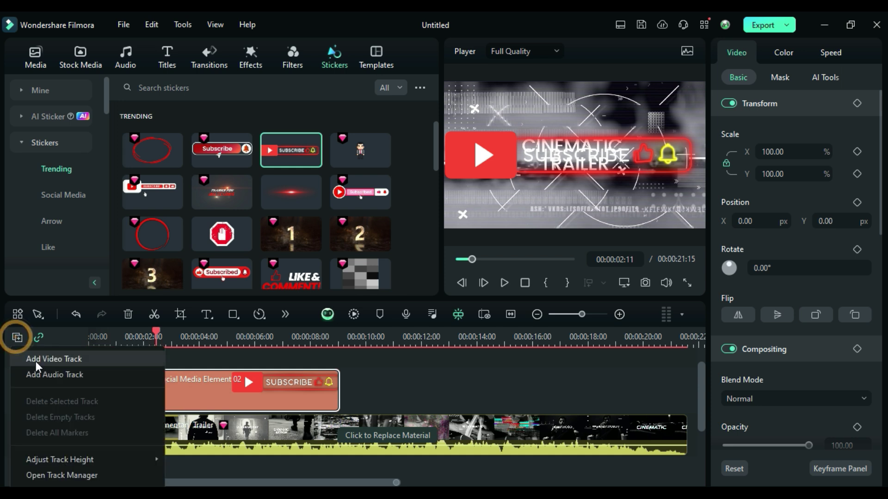
click(60, 363)
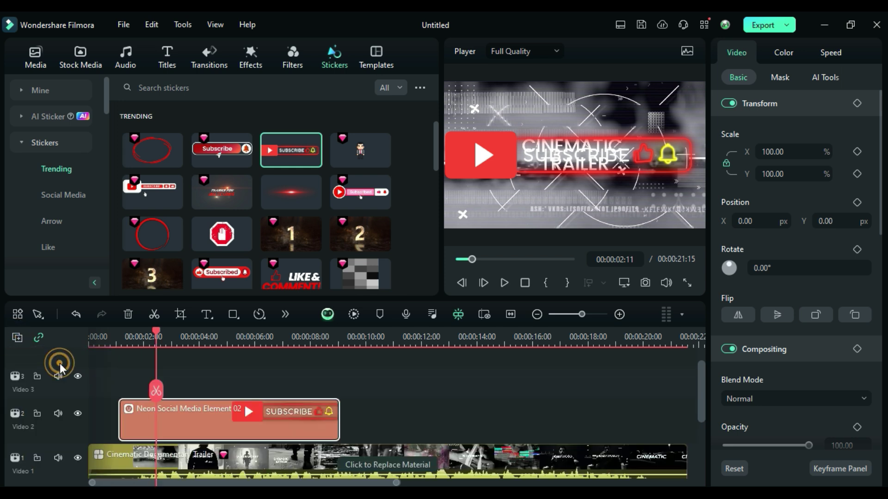
Move the trailer clip above the sticker onto Video 3 to compare the layering, and return it to Video 1
drag(185, 455, 182, 382)
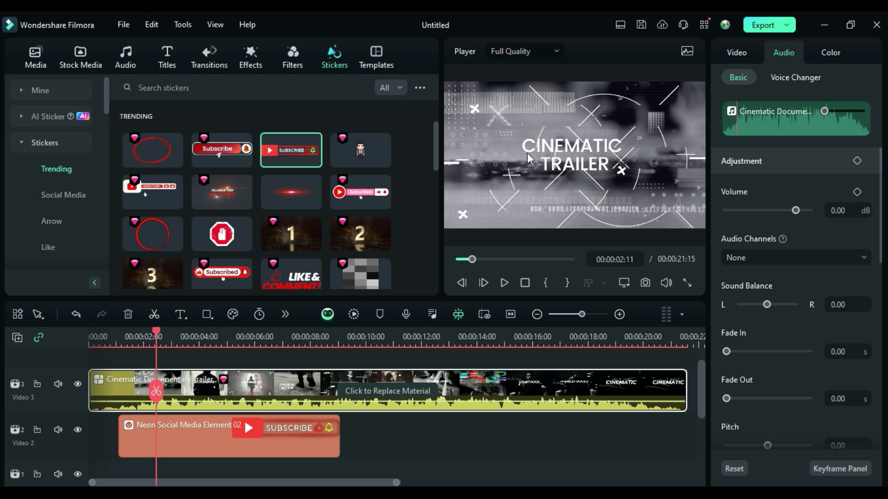
drag(200, 381, 201, 468)
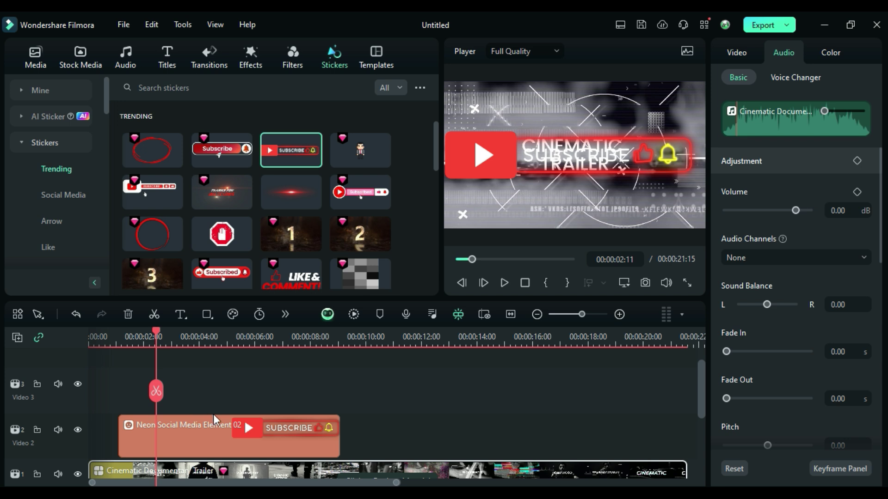
Scale the Subscribe sticker to 35.25% and position it in the lower-left corner of the video frame, at about X -554, Y -460
click(214, 433)
click(488, 160)
drag(444, 123, 470, 218)
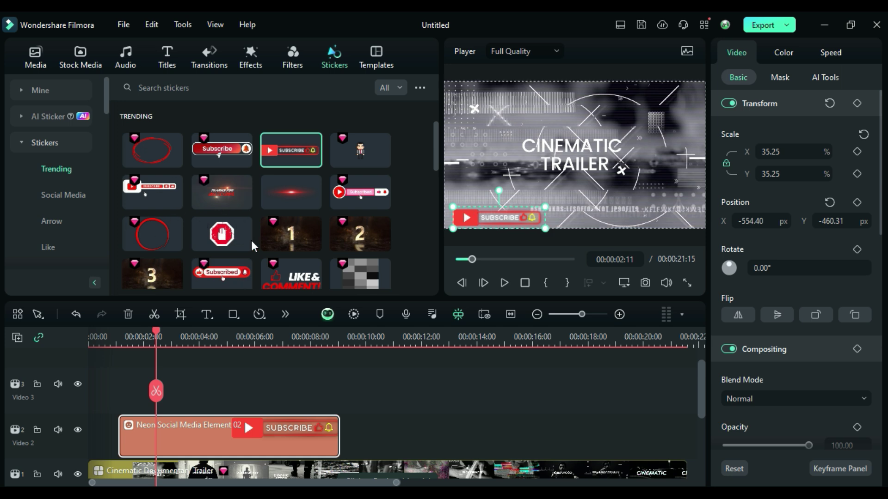
Show the Social Media category of the stickers library
click(71, 196)
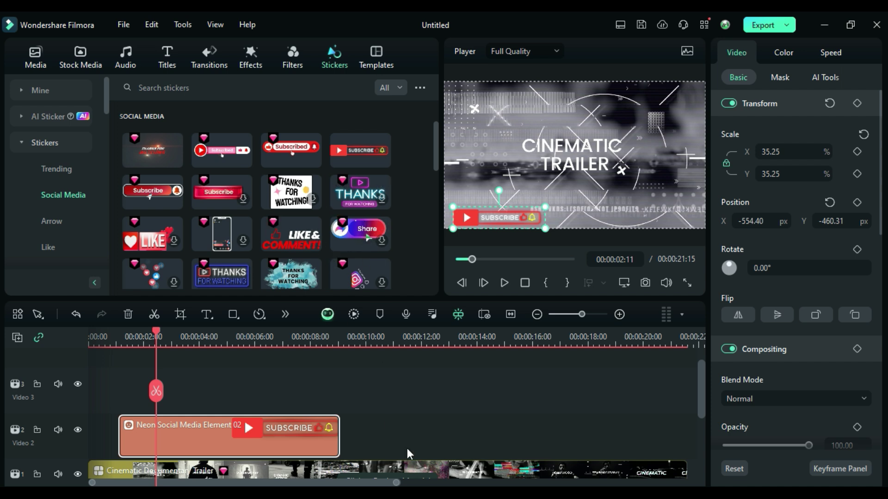
Zoom in on the timeline, fit the whole project back into view, and examine its full length
drag(367, 483, 360, 465)
scroll(431, 426, down, 1)
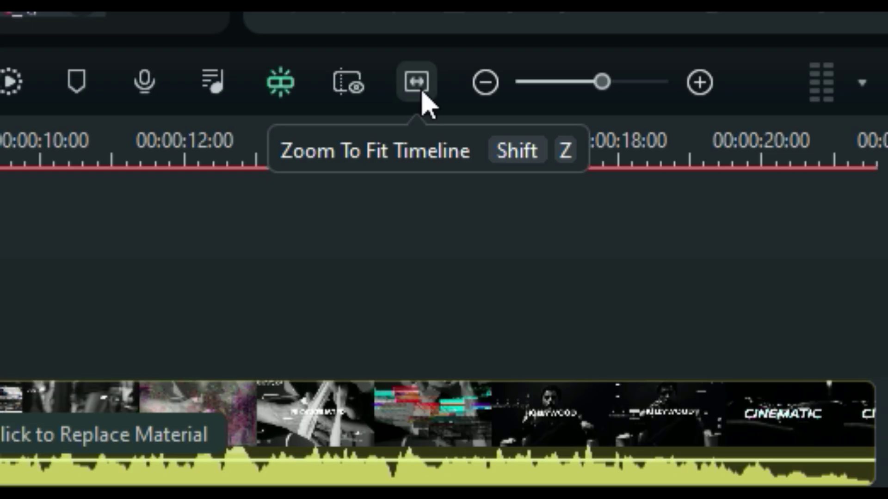
click(418, 84)
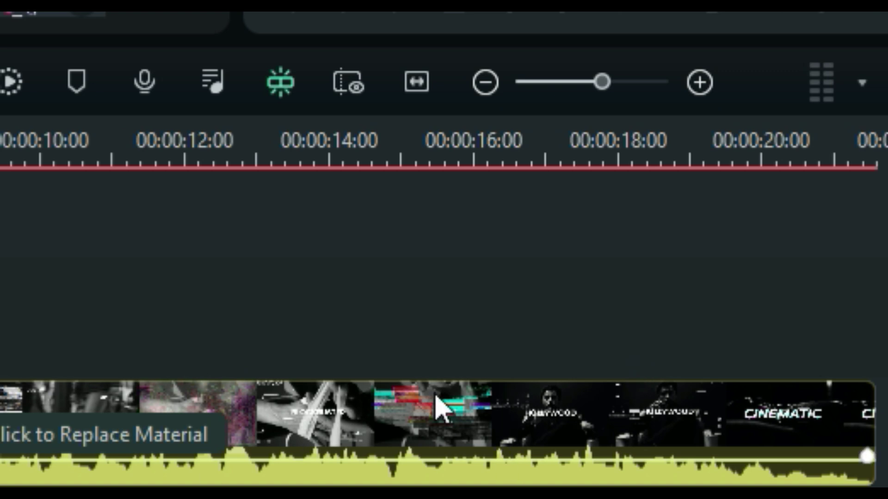
click(701, 90)
click(701, 90)
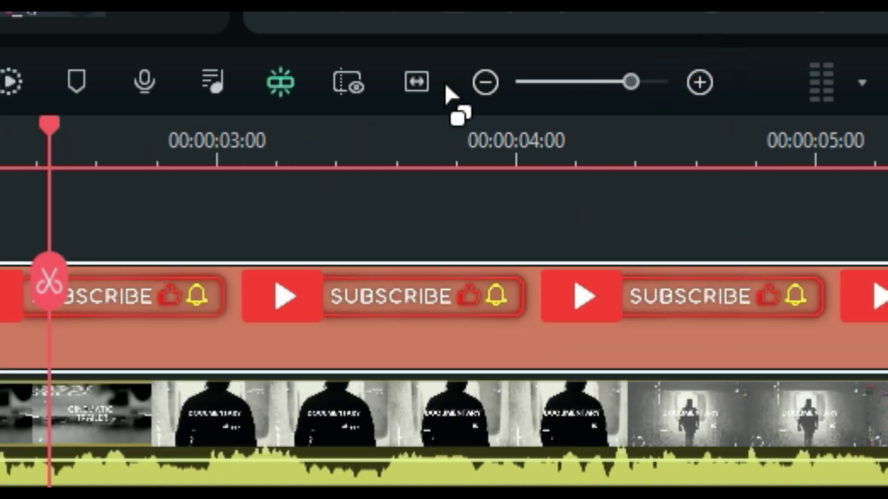
click(415, 84)
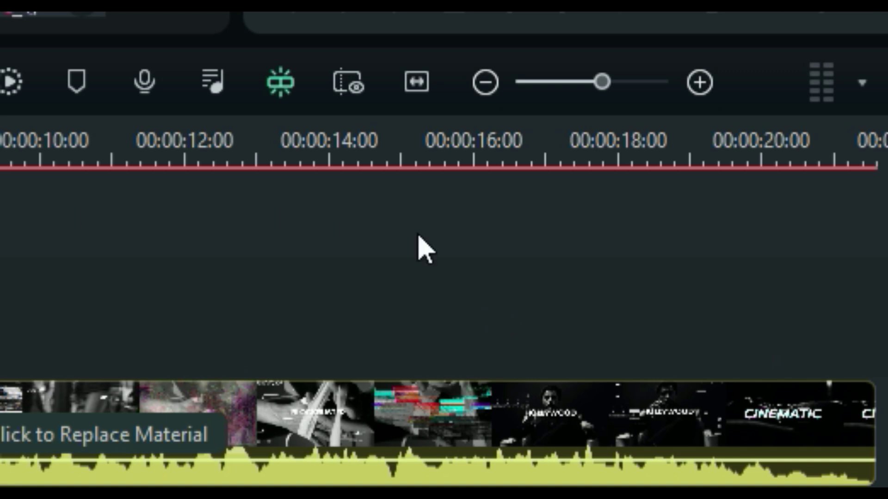
scroll(124, 484, right, 4)
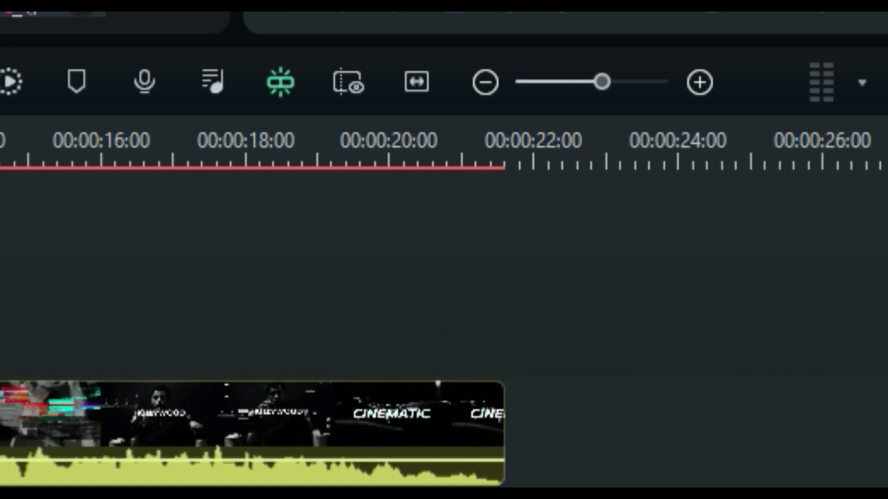
scroll(124, 484, left, 4)
scroll(124, 485, right, 2)
scroll(124, 485, left, 2)
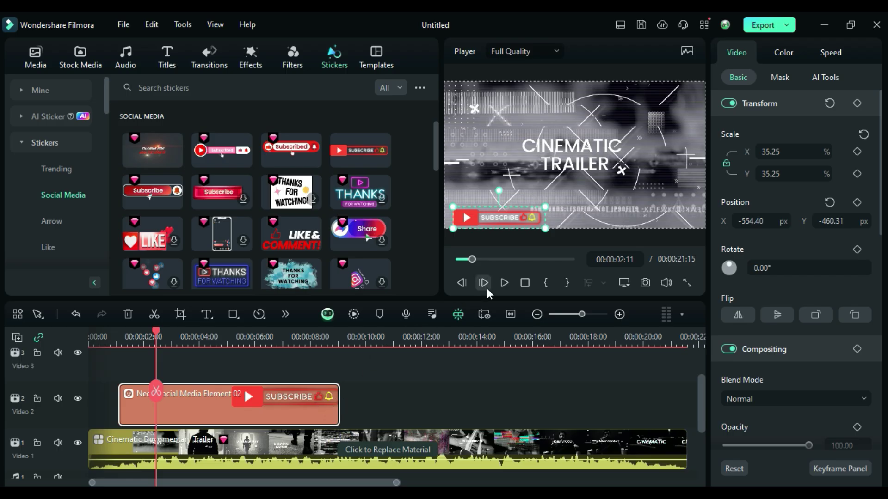
Play the trailer with the Subscribe sticker over it, and delete the sticker from Video 2
click(504, 283)
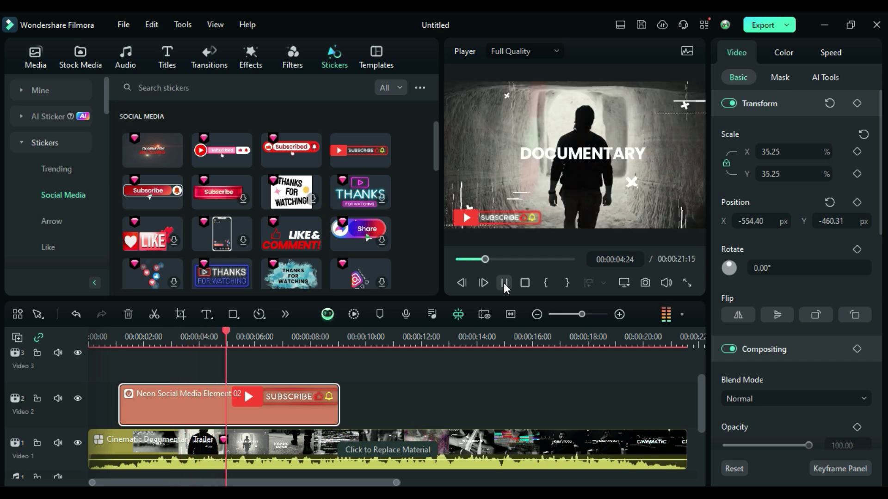
click(503, 283)
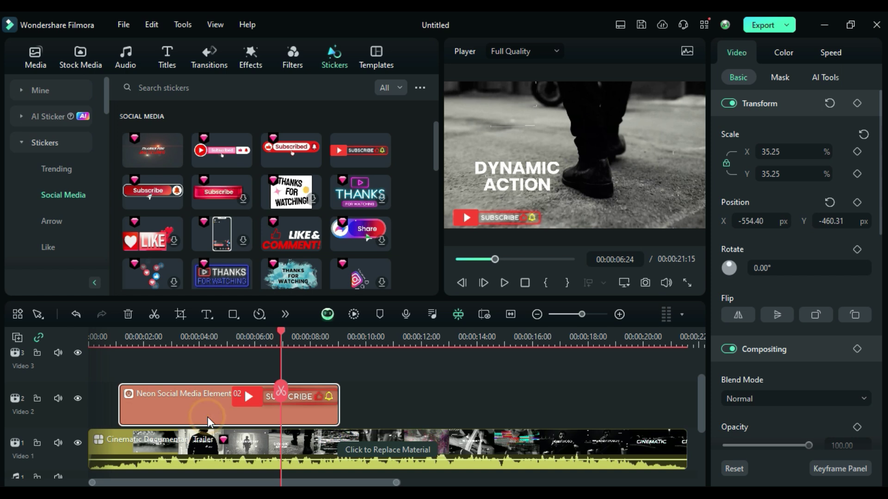
key(Delete)
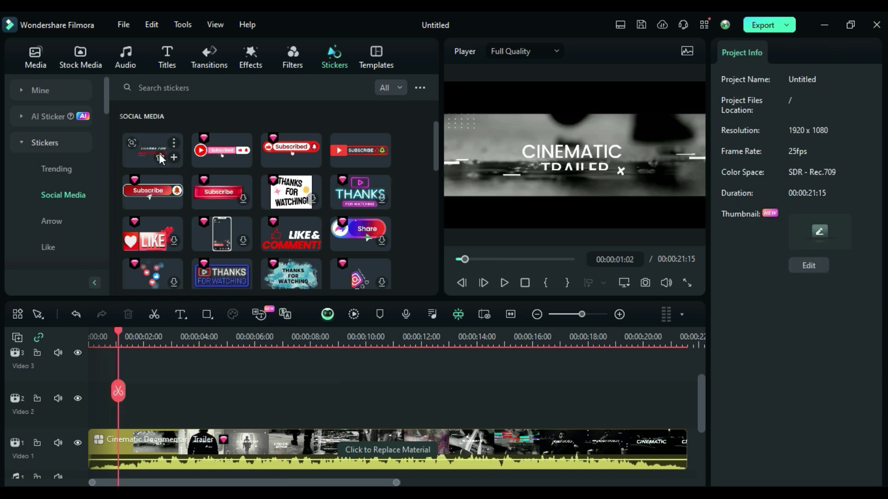
Place the neon Subscribe sticker on Video 2 at 00:00:01:02, scaled to 37.5% in the frame's lower-left corner, about X -600, Y -455
mouse_move(343, 151)
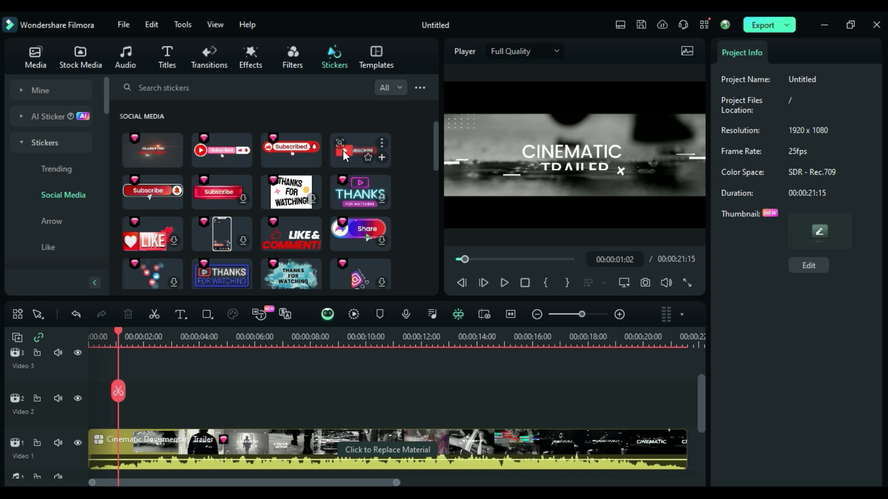
drag(354, 148, 124, 423)
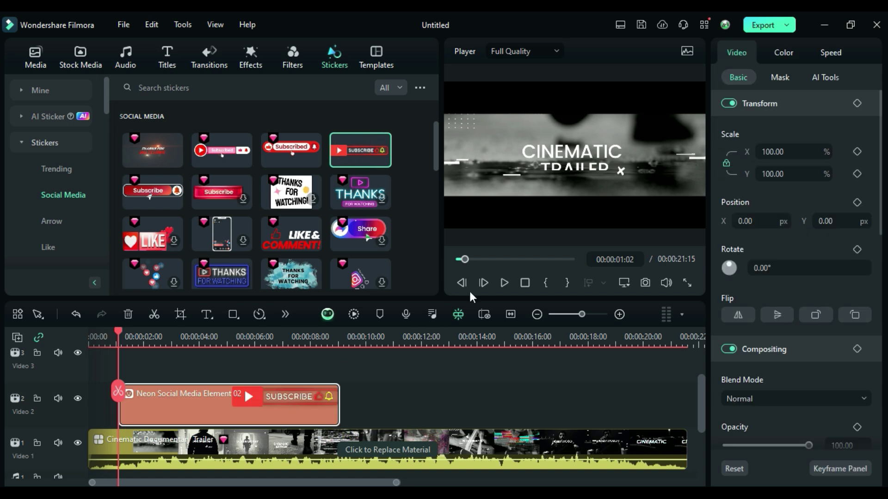
click(503, 278)
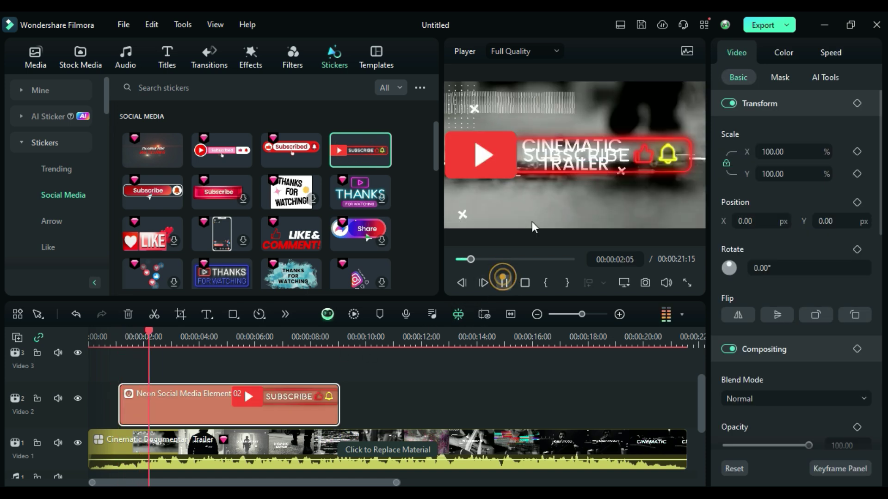
click(501, 149)
drag(445, 123, 462, 216)
Play the video from near its start to check the resized Subscribe sticker over the trailer
click(502, 286)
click(103, 334)
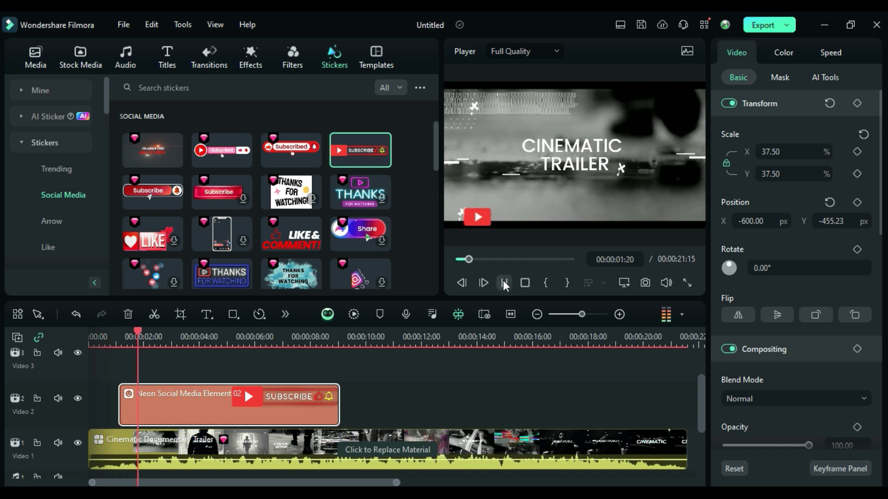
click(504, 281)
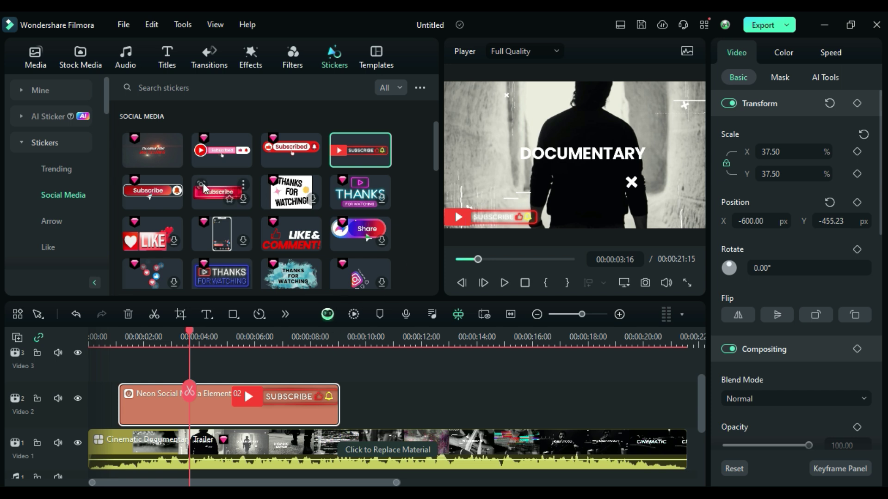
Browse the Social Media, Arrow and Like sticker categories, and show the Fire category
scroll(194, 236, down, 4)
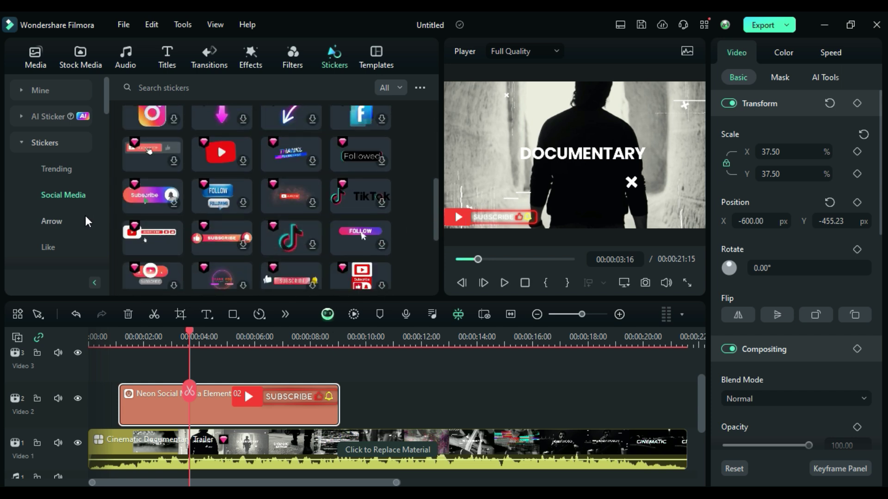
click(54, 222)
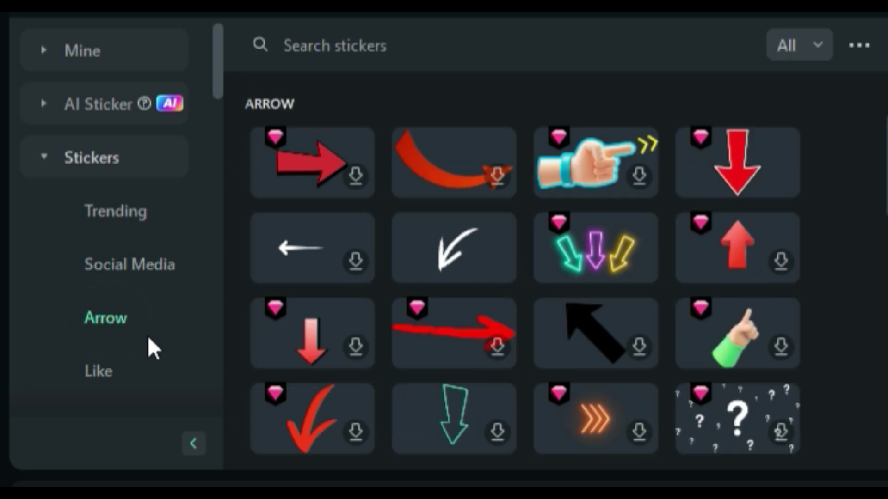
click(120, 363)
scroll(119, 365, down, 5)
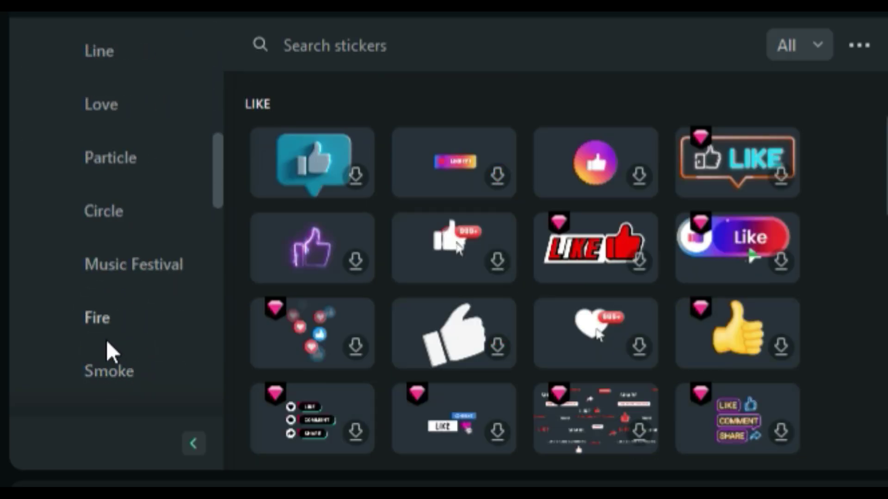
click(99, 326)
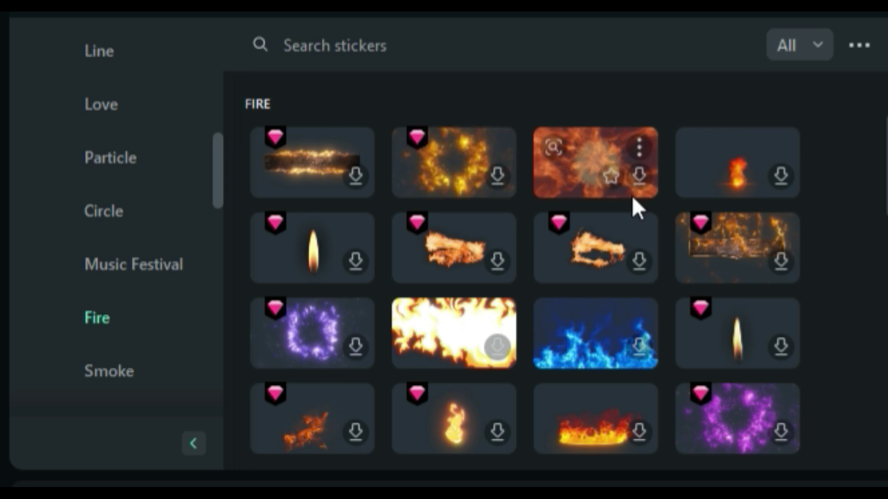
Try out the blue flames sticker directly after the Subscribe sticker on Video 2, and delete it again
click(599, 323)
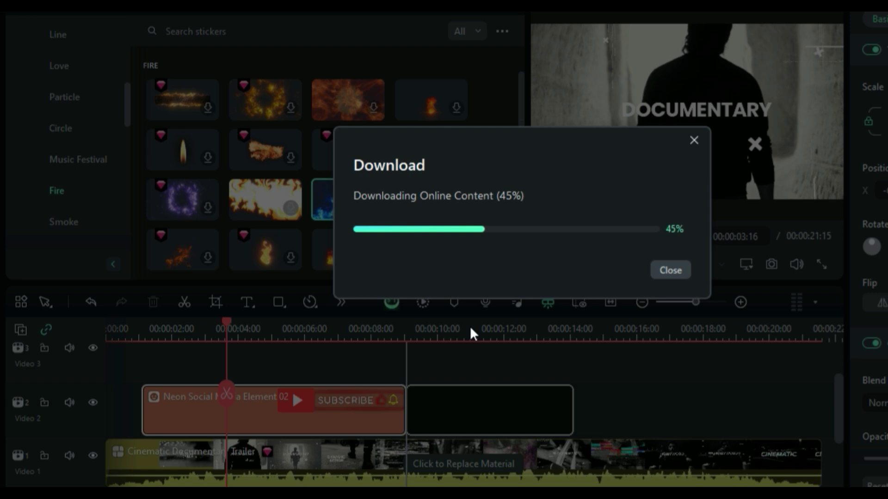
click(670, 270)
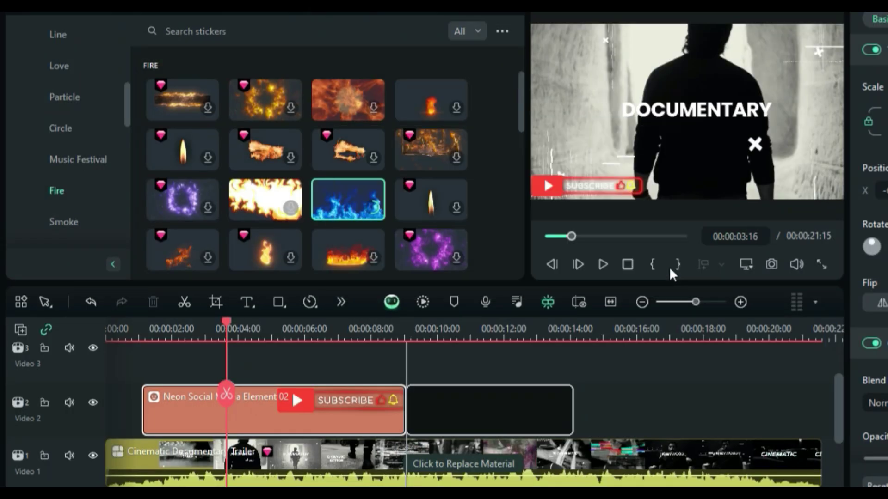
click(431, 330)
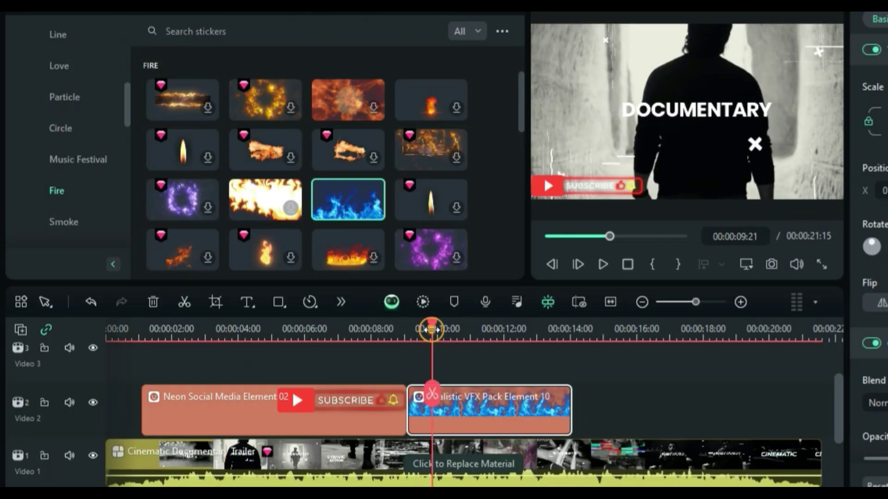
click(603, 264)
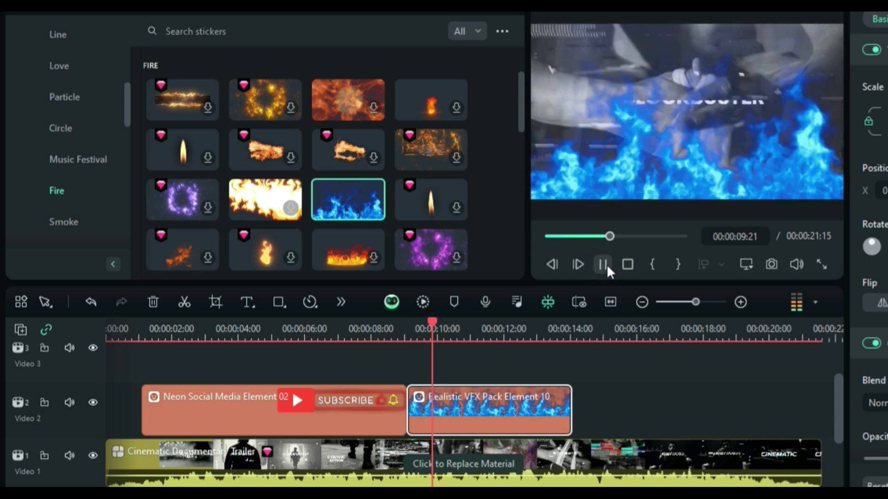
click(606, 265)
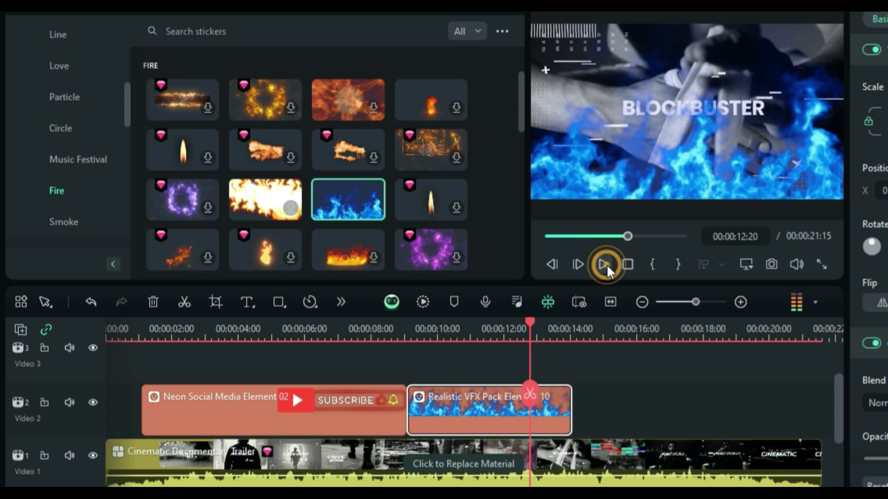
key(Delete)
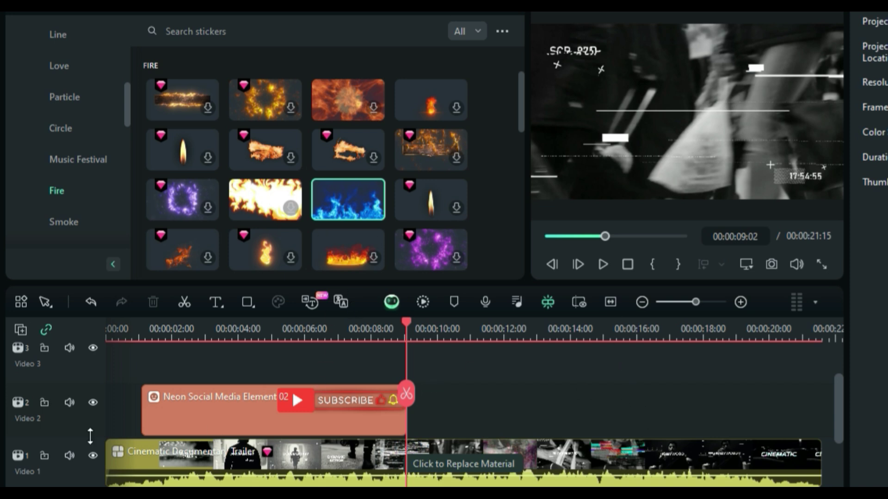
Reduce the height of the Video 2 track
drag(58, 387, 58, 418)
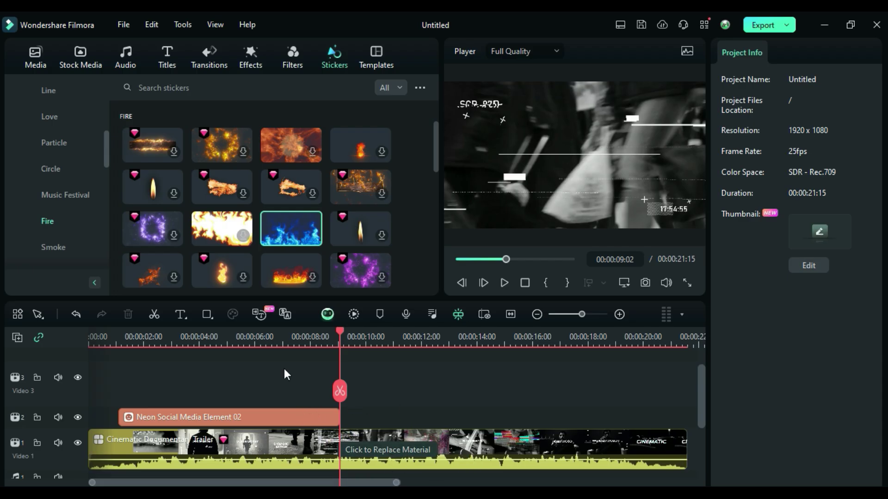
click(537, 317)
Look through the Stock Media library's categories and show its Favorites folder
click(81, 54)
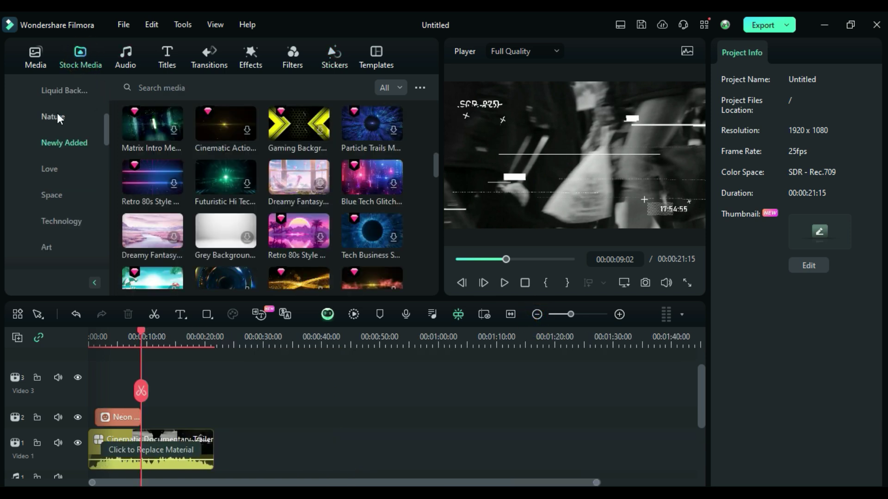
scroll(59, 118, up, 5)
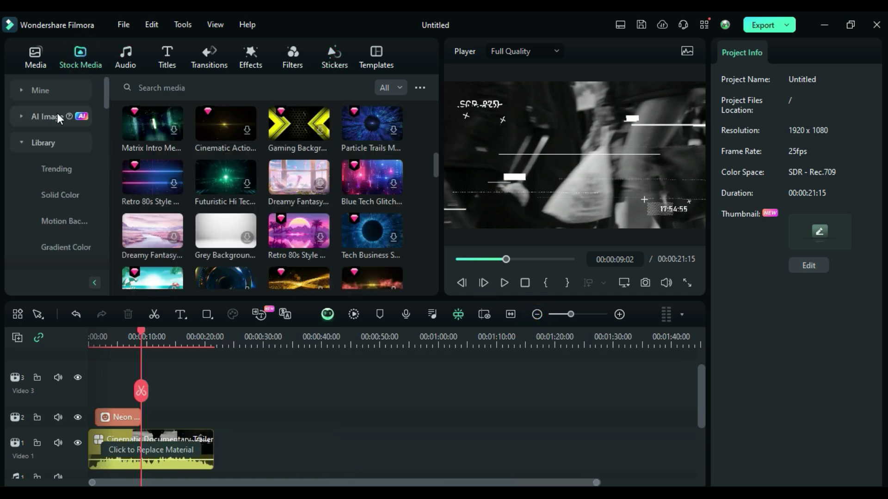
click(29, 143)
click(44, 91)
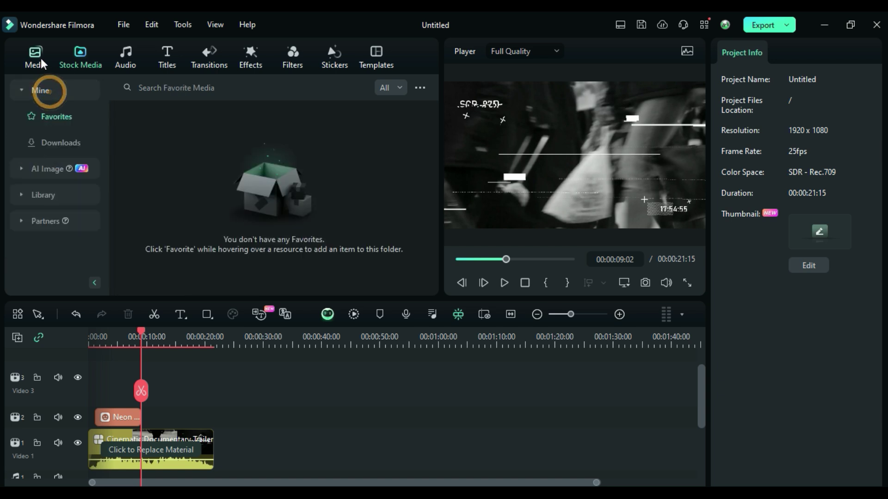
Place the building photo from the project media on Video 1 directly after the trailer clip
click(35, 55)
drag(206, 177, 243, 411)
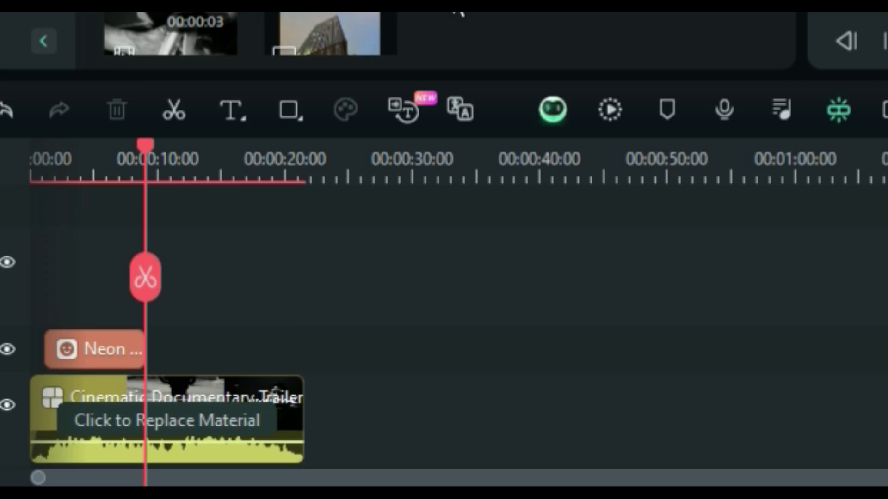
scroll(455, 13, down, 2)
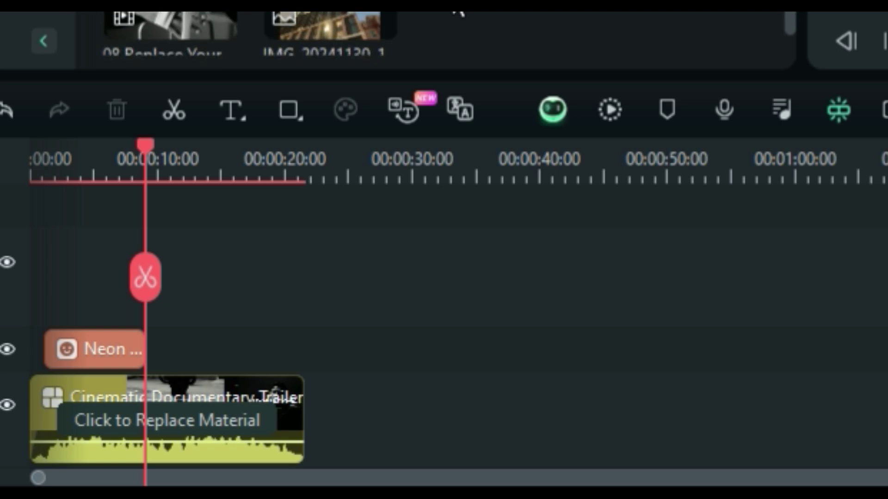
drag(298, 12, 317, 406)
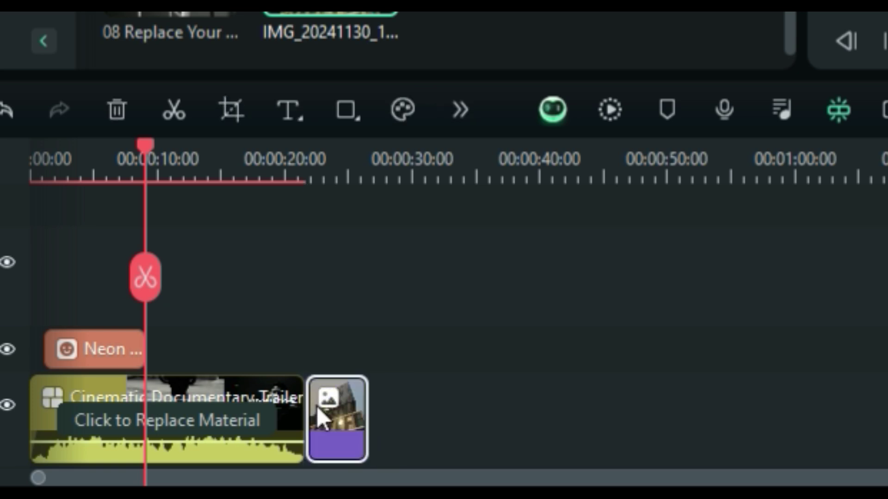
Try moving the building photo beside the trailer clip with timeline snapping turned off and turned back on
click(835, 116)
mouse_move(341, 435)
mouse_down()
mouse_move(372, 428)
mouse_move(387, 437)
mouse_move(297, 431)
mouse_move(344, 431)
mouse_move(307, 440)
mouse_move(354, 437)
mouse_move(327, 437)
mouse_move(342, 441)
mouse_up()
click(839, 110)
click(334, 430)
mouse_move(363, 431)
mouse_down()
mouse_move(402, 432)
mouse_move(355, 435)
mouse_up()
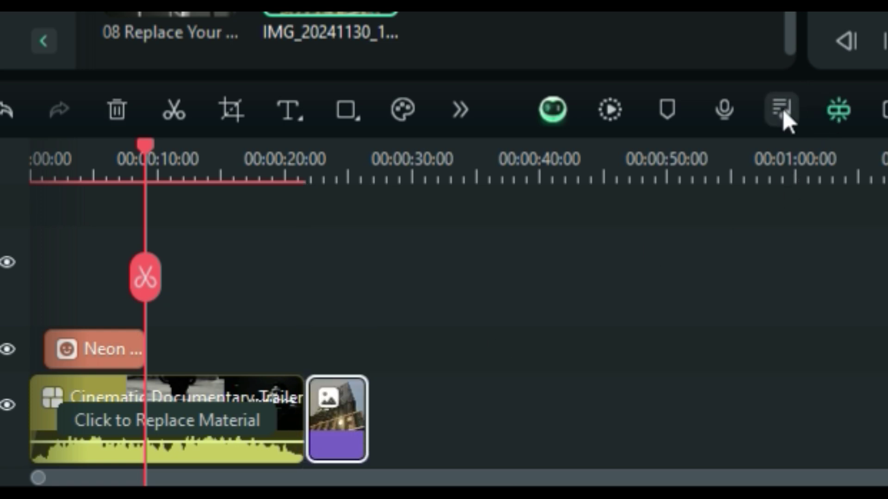
Show the Voice Changer options in the trailer clip's audio settings
scroll(207, 393, down, 2)
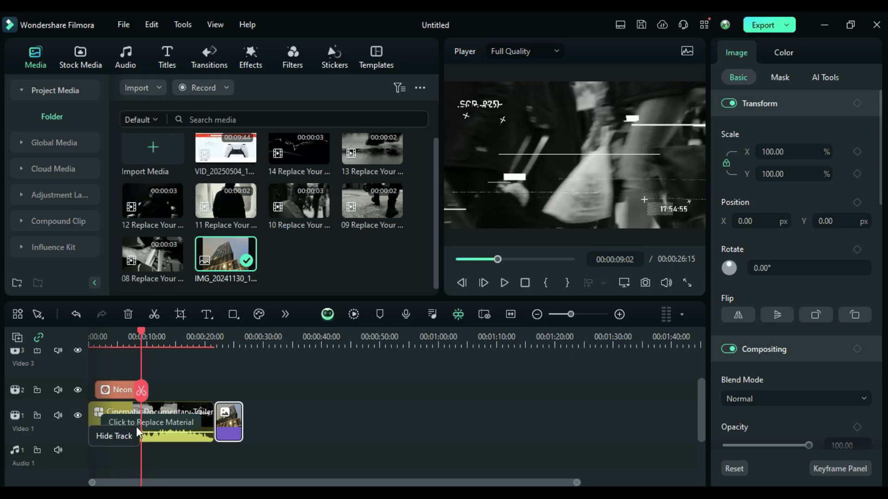
click(191, 438)
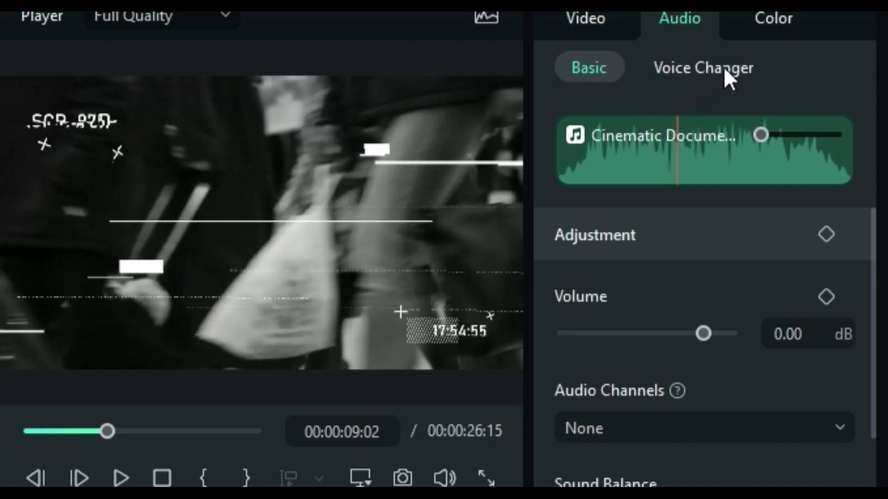
click(806, 77)
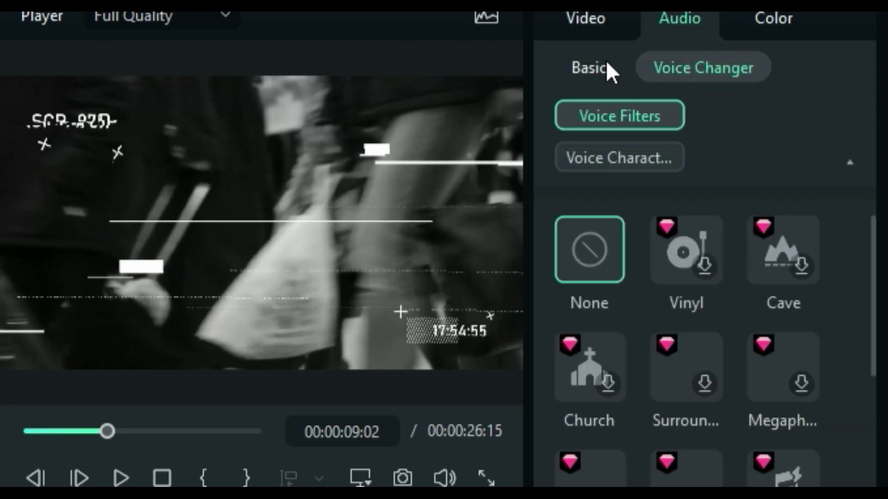
Fit the whole timeline in view and lower the Cinematic Documentary Trailer clip's audio volume to -∞ dB
click(606, 68)
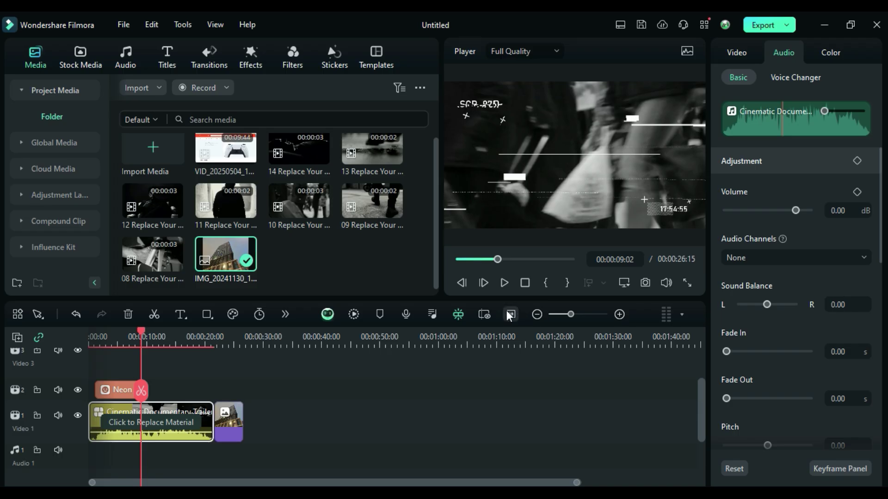
click(511, 314)
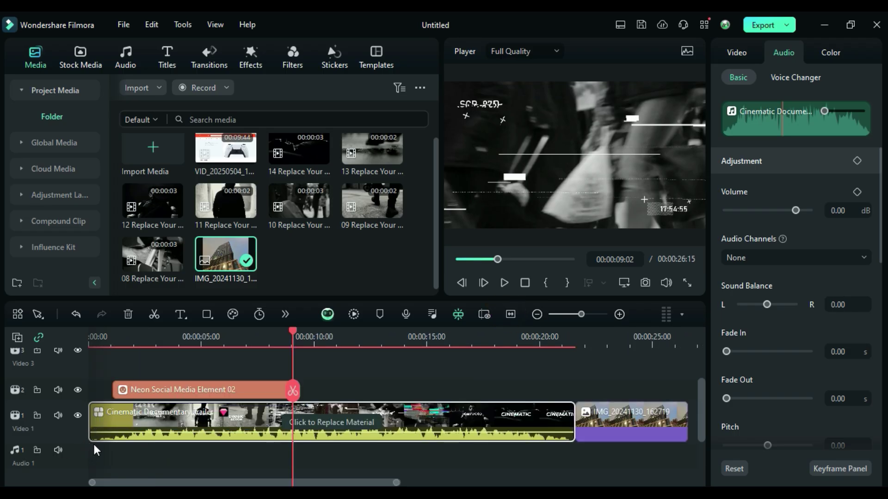
click(131, 66)
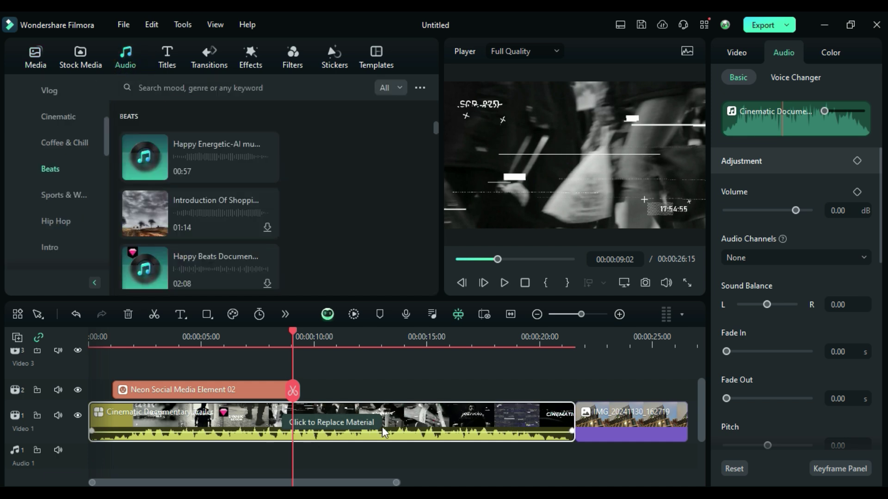
drag(795, 210, 713, 214)
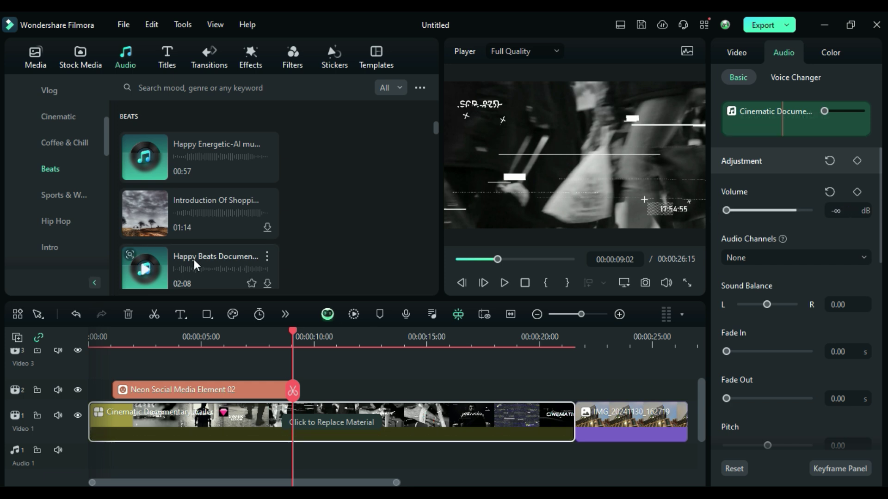
Add the Happy Energetic-AI music track from the Beats audio category to Audio 1 and lower its volume to -5.36 dB
drag(210, 162, 93, 460)
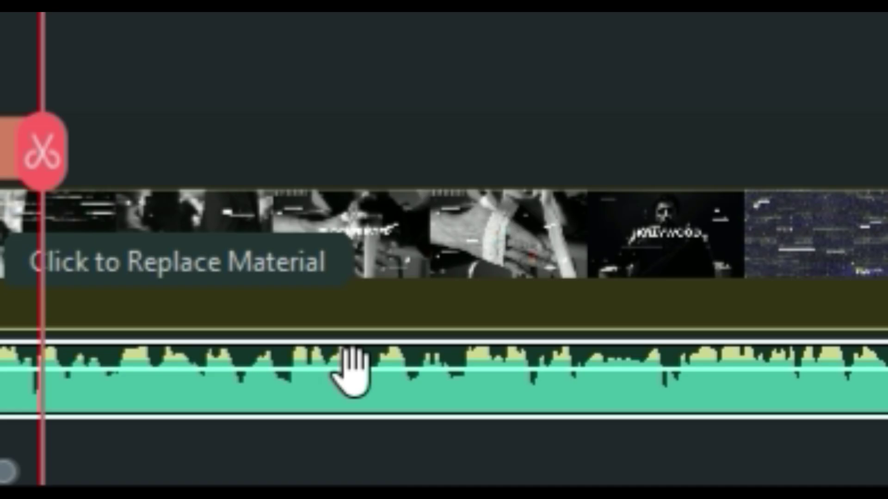
mouse_move(352, 370)
mouse_down()
mouse_move(356, 386)
mouse_move(357, 377)
mouse_up()
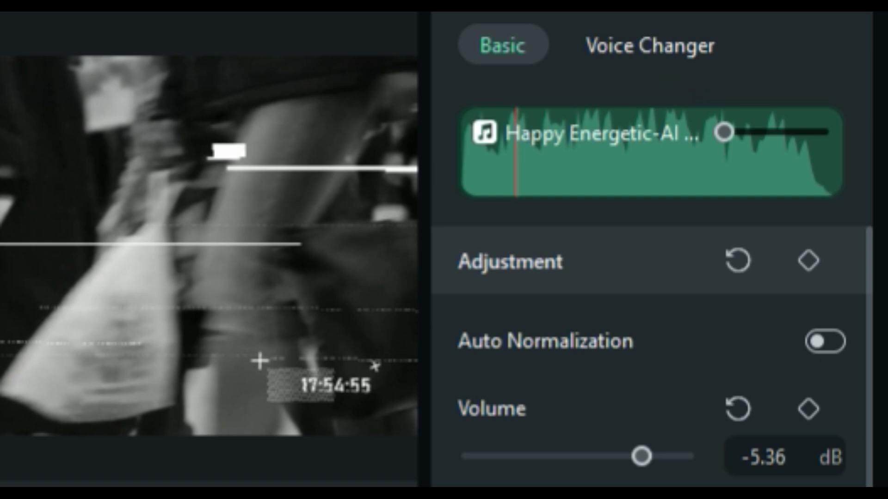
View the music clip's speed settings, and give its audio a 1.84 s fade-in and a fade-out
click(596, 3)
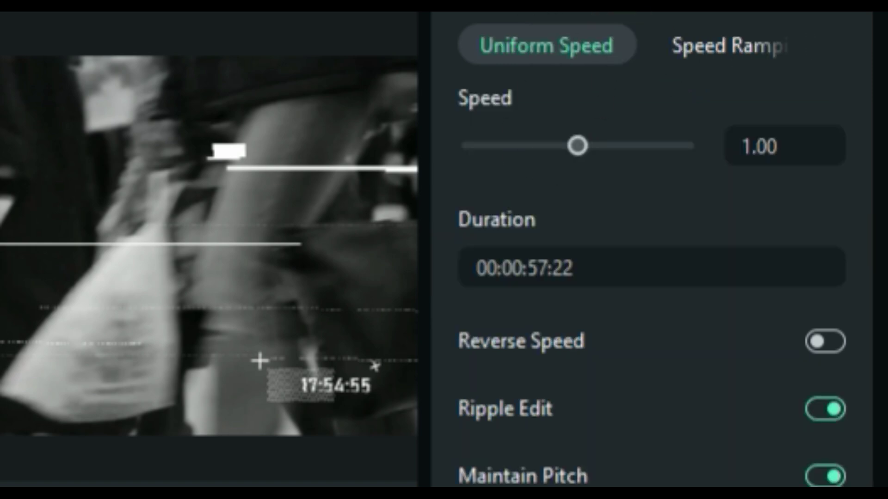
click(504, 4)
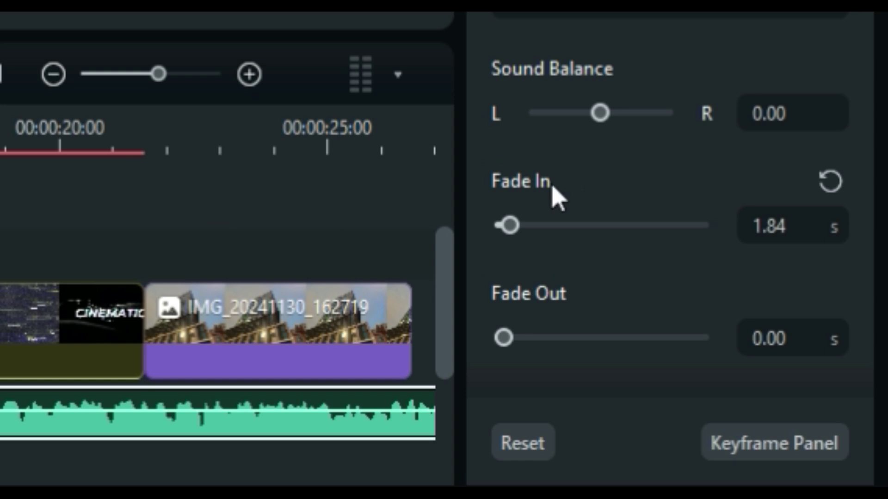
drag(517, 224, 510, 225)
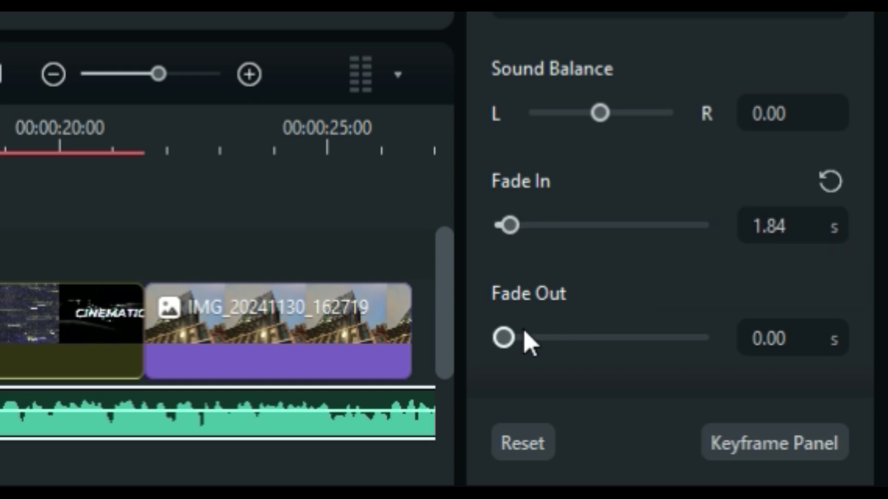
click(3, 75)
drag(507, 342, 555, 345)
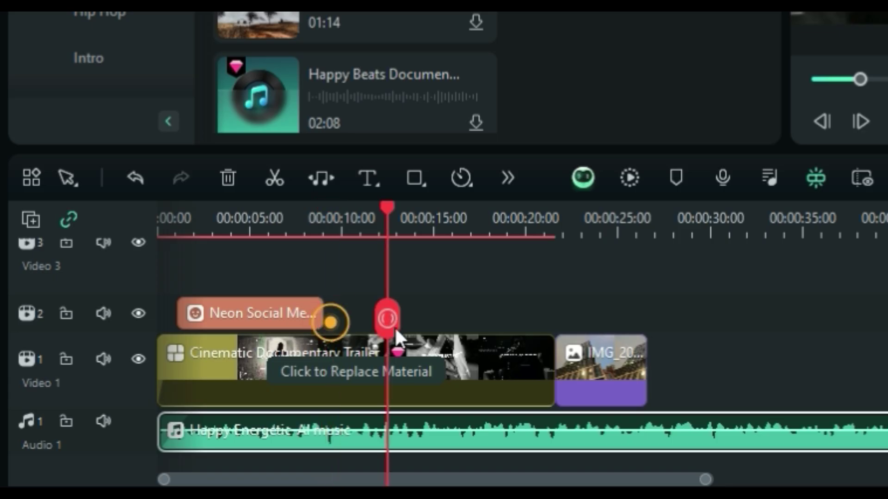
Try splitting the music clip at about 14 seconds and undo the split
drag(394, 327, 419, 331)
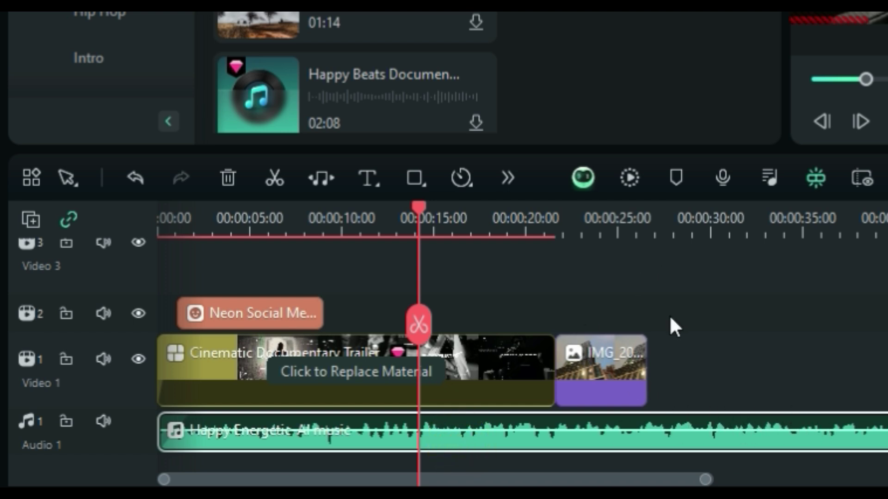
click(411, 319)
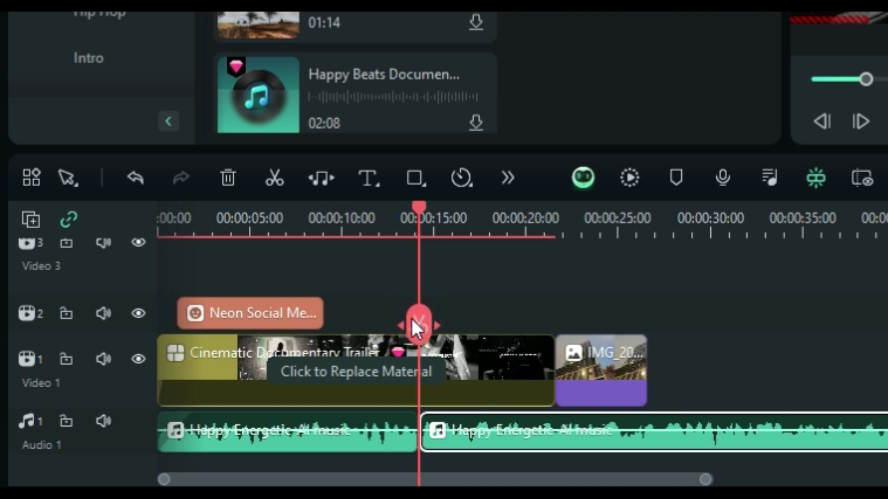
key(ctrl+z)
Split the music clip at the end of the building photo and delete the remainder
drag(411, 317, 648, 376)
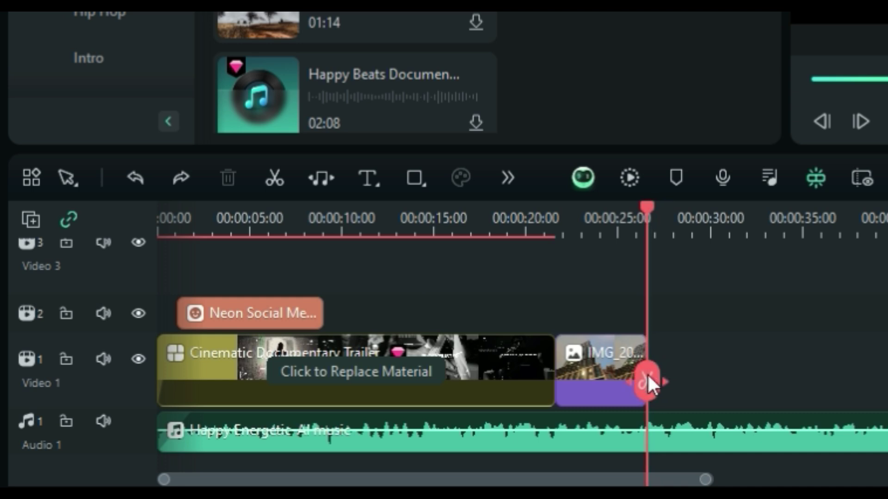
click(648, 374)
key(Delete)
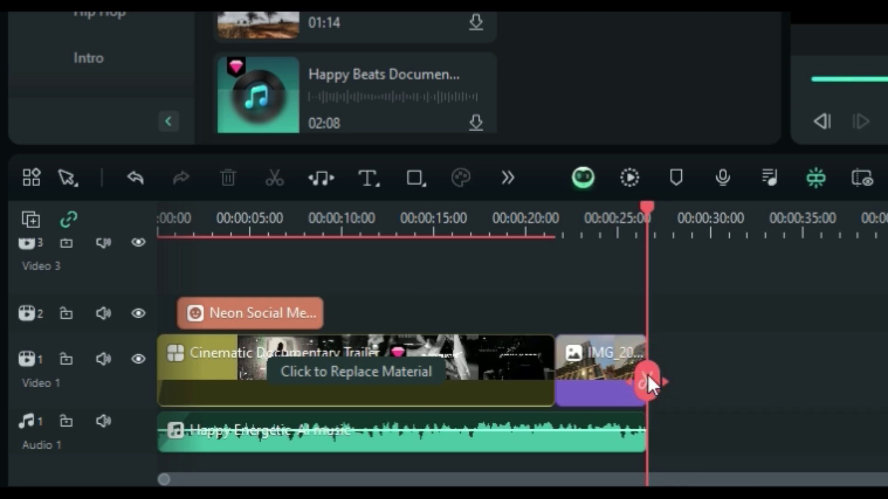
click(775, 307)
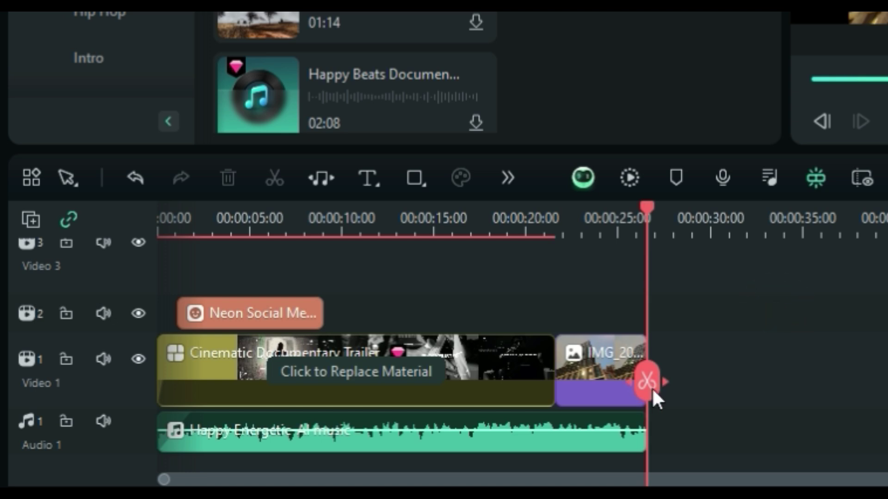
Try splitting the sticker, trailer and music clips together at about 6 seconds and undo the split
drag(651, 387, 270, 348)
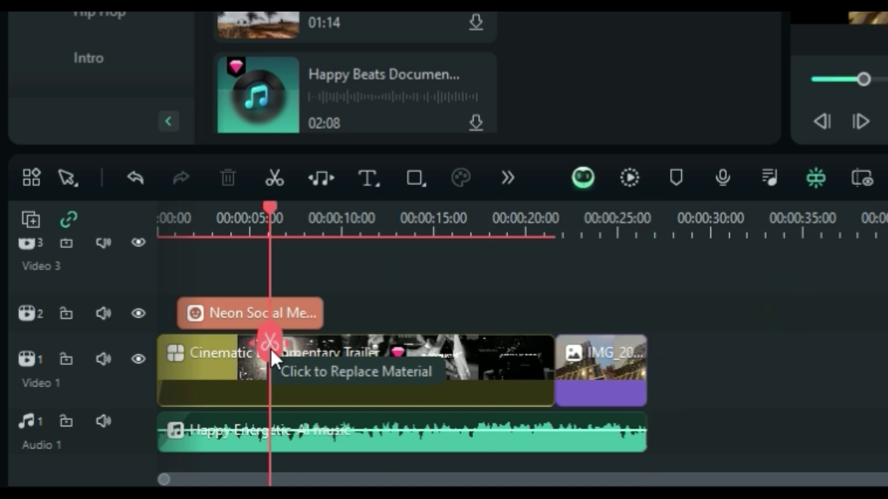
click(372, 313)
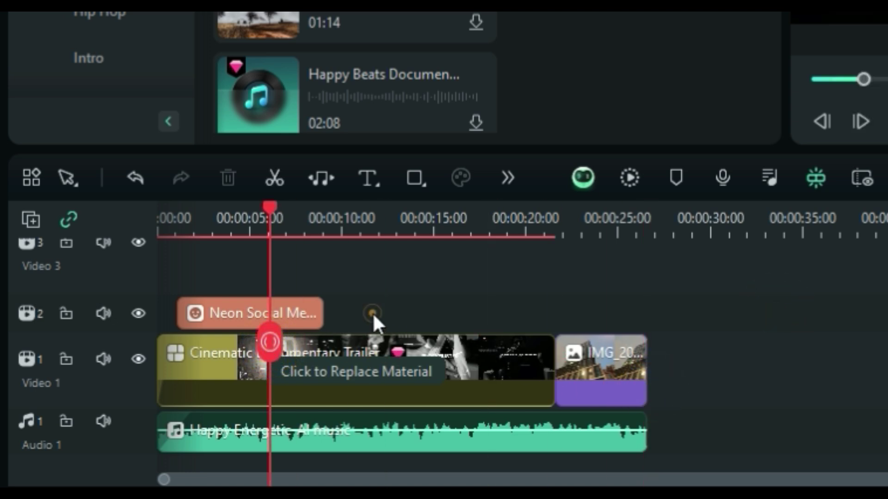
click(270, 343)
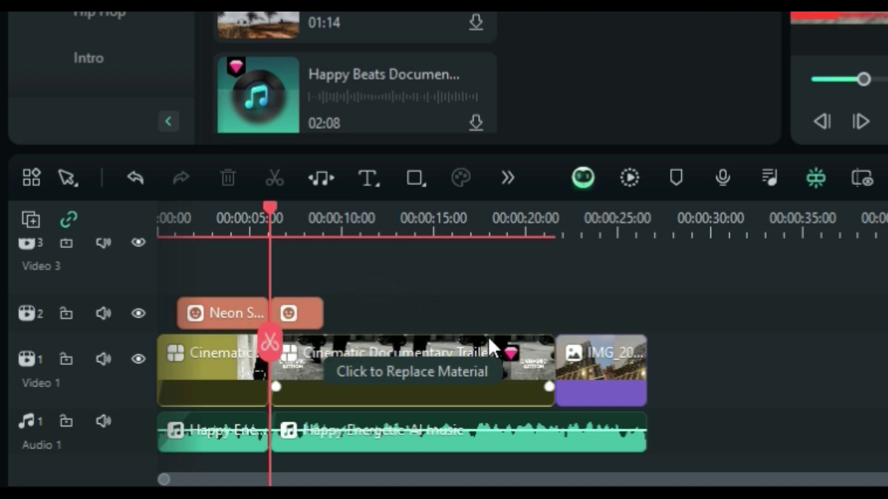
key(ctrl+z)
key(ctrl+z)
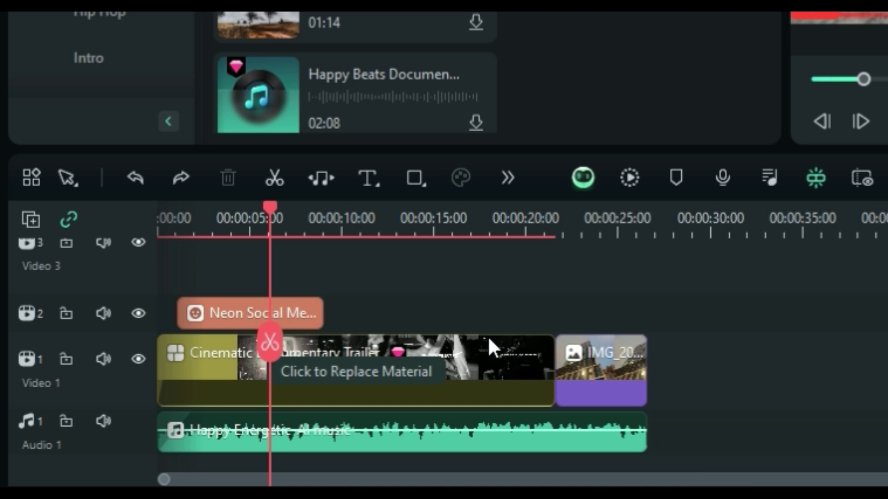
Bring back the music remainder beyond the building photo and delete it again
key(ctrl+y)
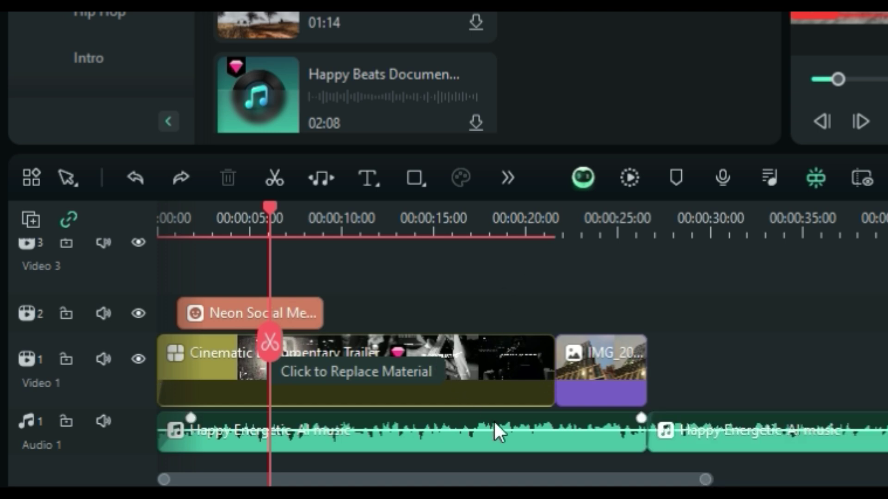
click(793, 437)
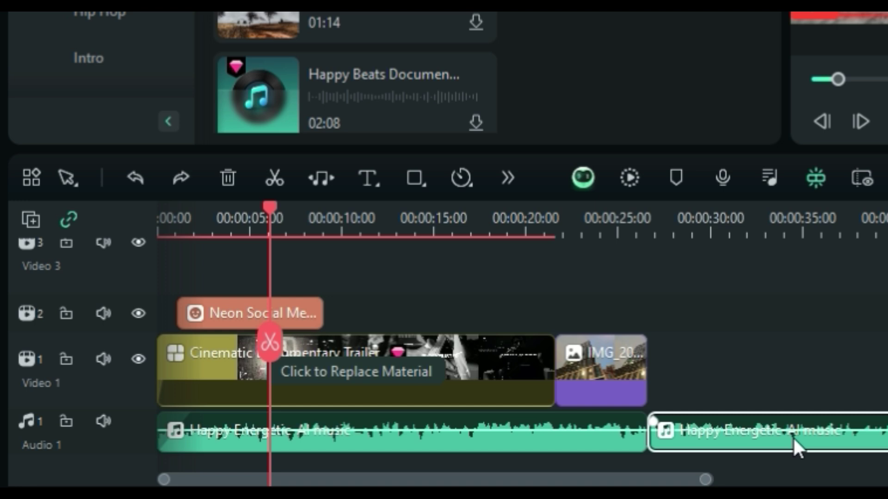
key(Delete)
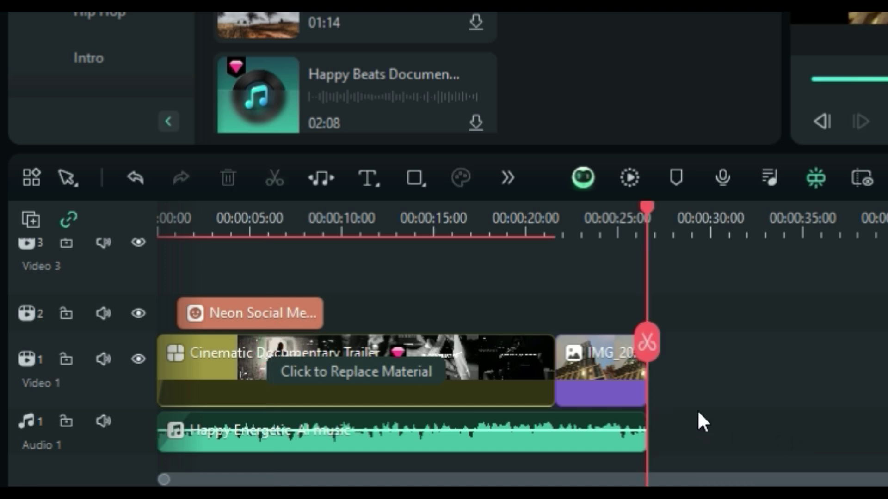
Add a short fade-out at the end of the trimmed music clip on Audio 1
click(585, 441)
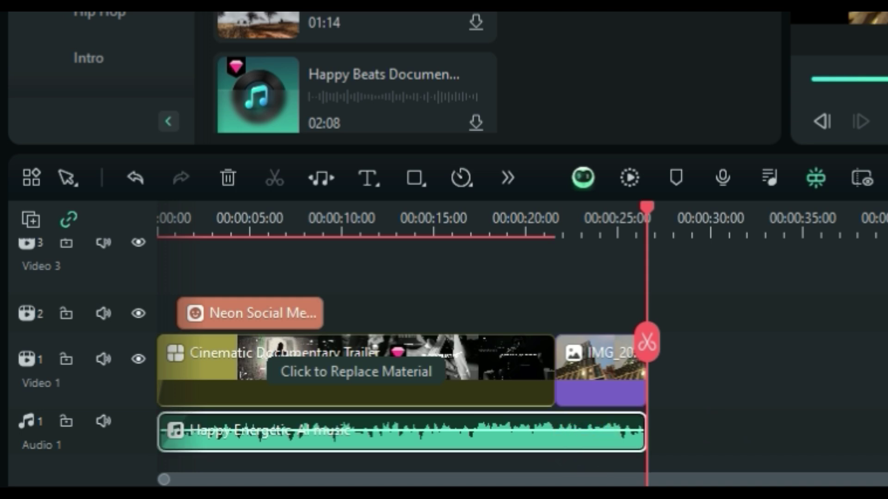
drag(643, 416, 616, 416)
click(862, 381)
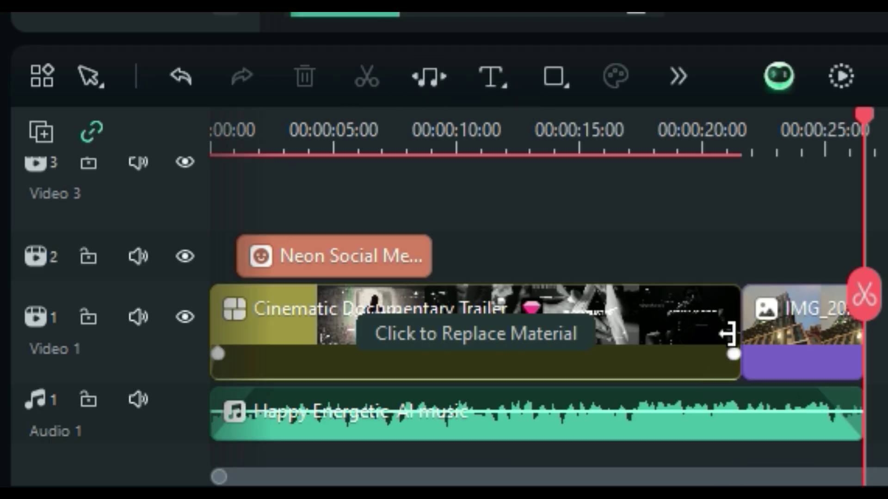
Compare the editing tools offered for the building photo and the trailer clip, including the drawing tools and the additional tools
click(776, 324)
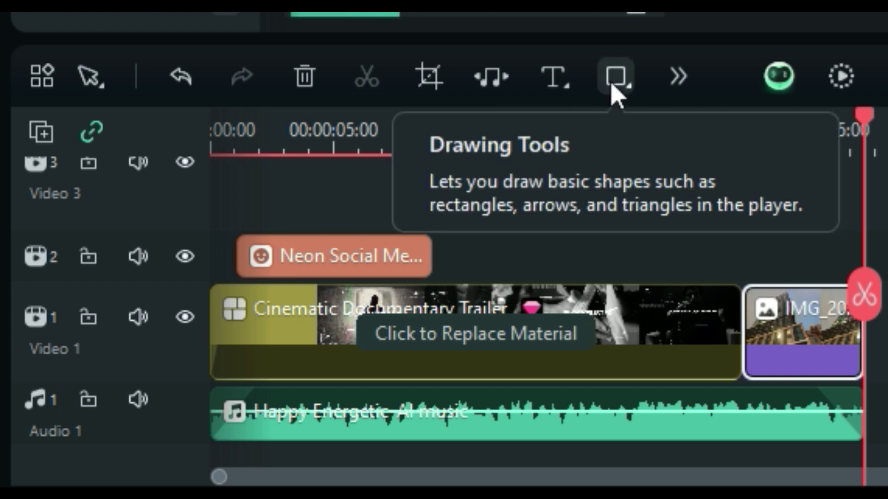
click(687, 83)
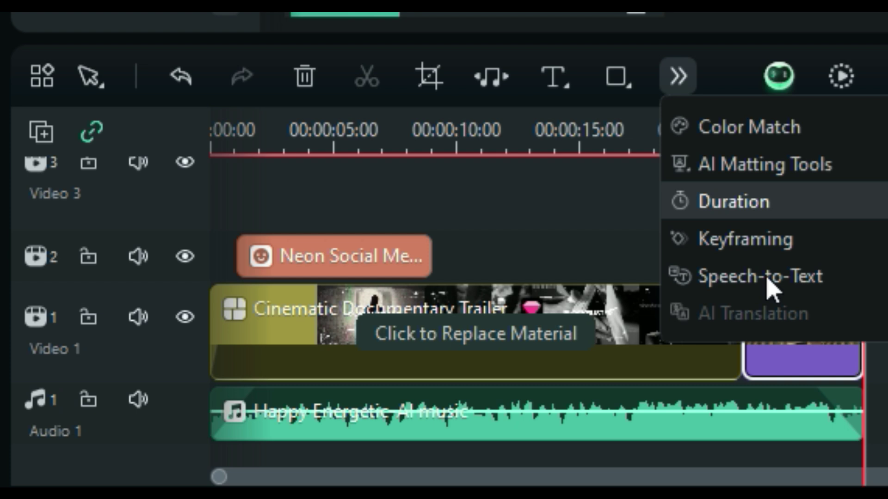
click(487, 198)
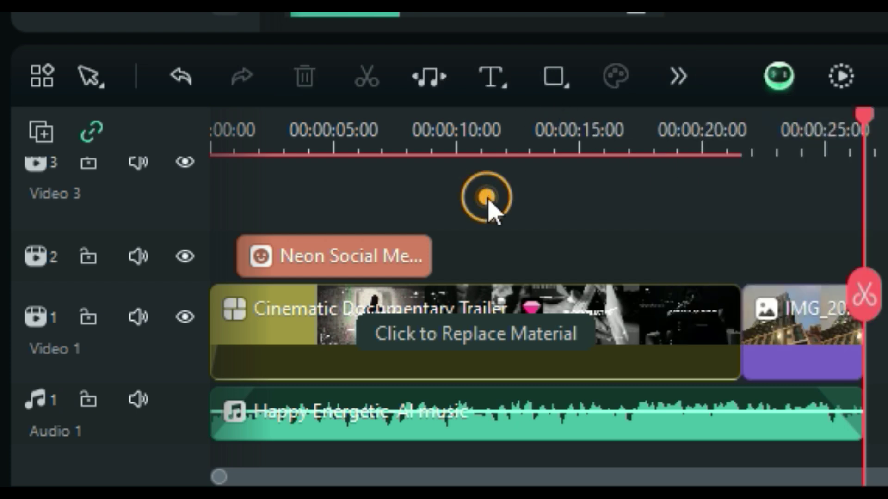
click(799, 328)
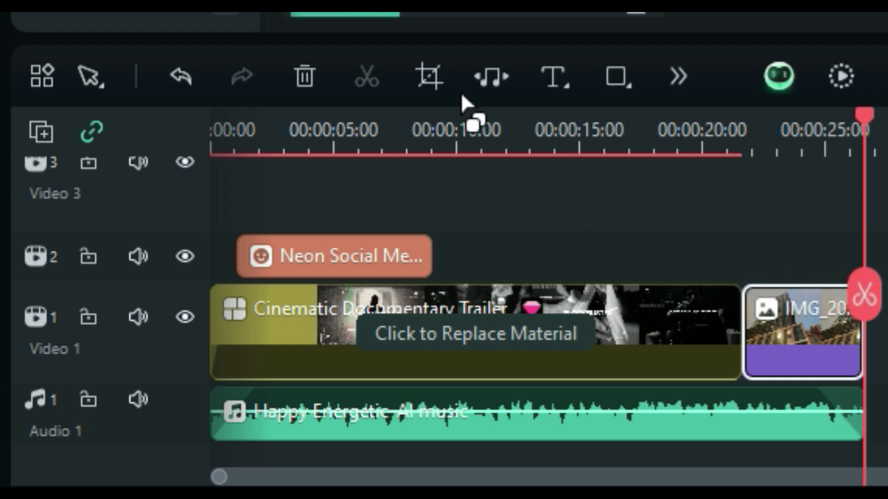
click(599, 334)
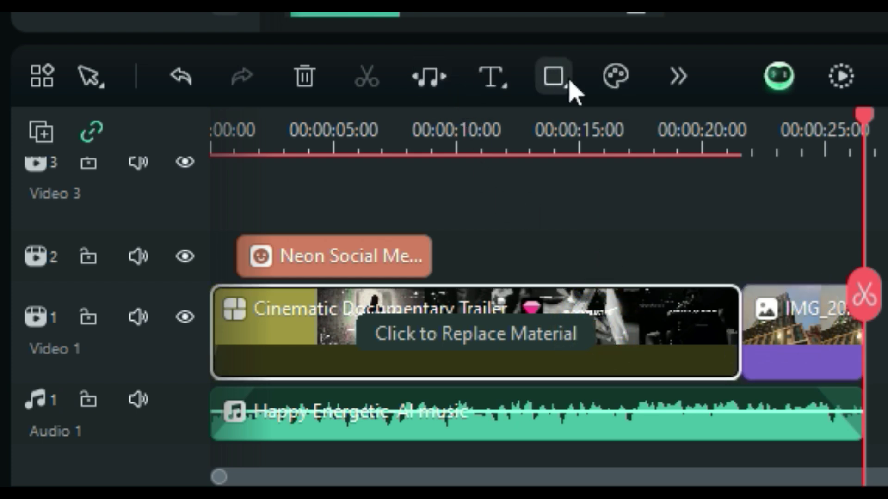
Apply a Pan & Zoom to the building photo, with a small end frame around the window in the image's lower-right corner
click(819, 365)
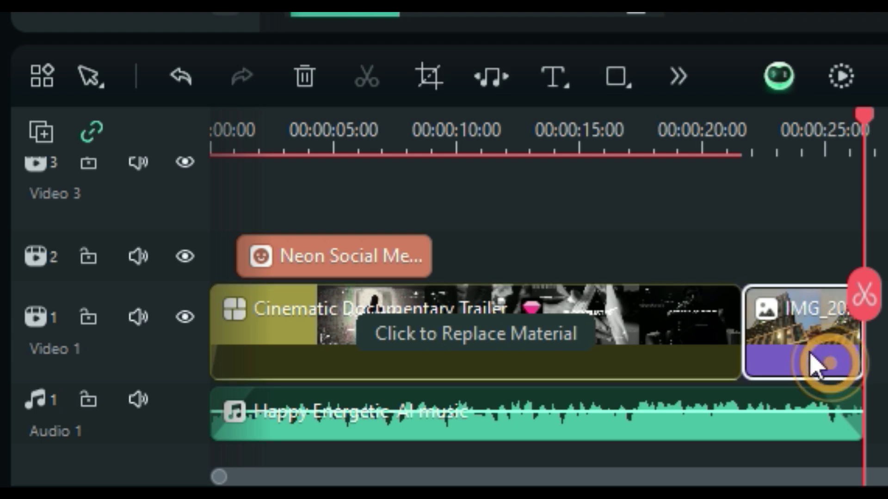
click(432, 91)
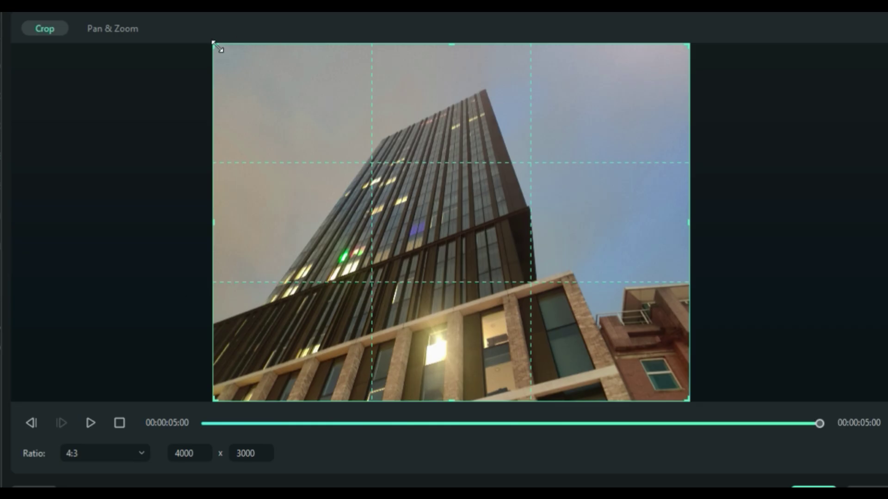
mouse_move(213, 44)
mouse_down()
mouse_move(273, 89)
mouse_move(203, 44)
mouse_up()
click(92, 28)
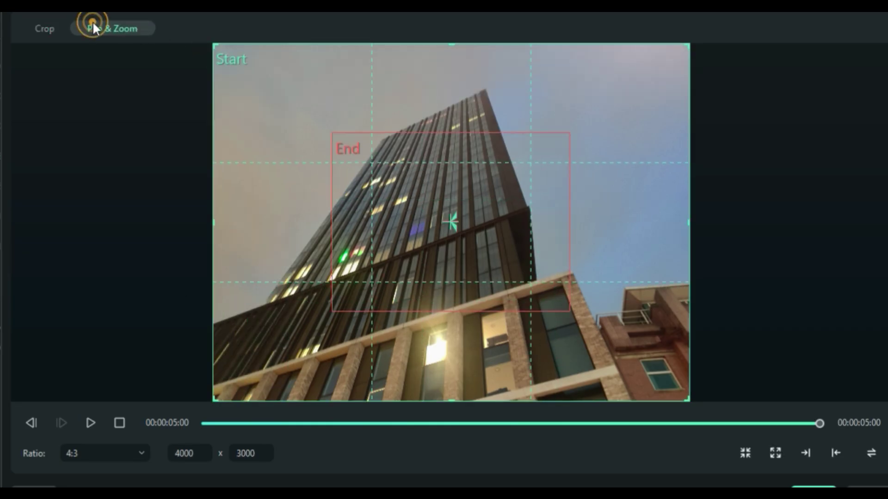
click(258, 78)
click(405, 201)
click(481, 250)
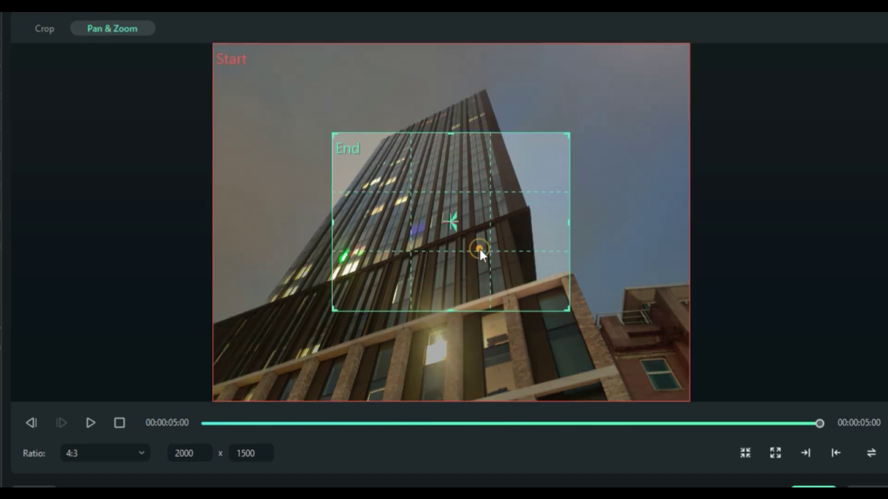
drag(471, 236, 610, 350)
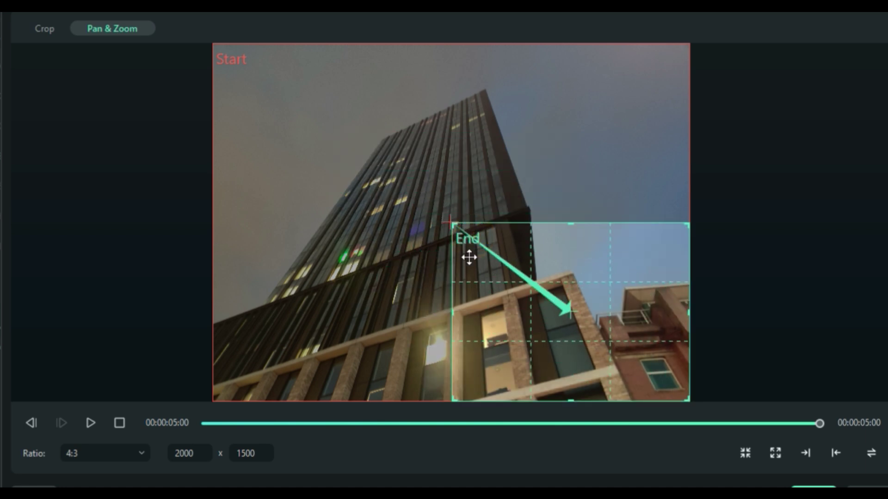
drag(450, 222, 515, 271)
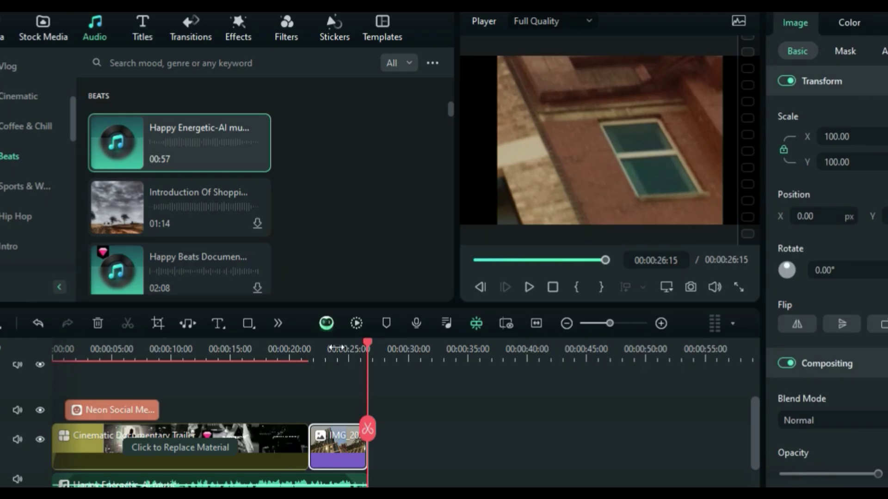
Play back the building photo from its beginning to preview the Pan & Zoom movement
click(322, 343)
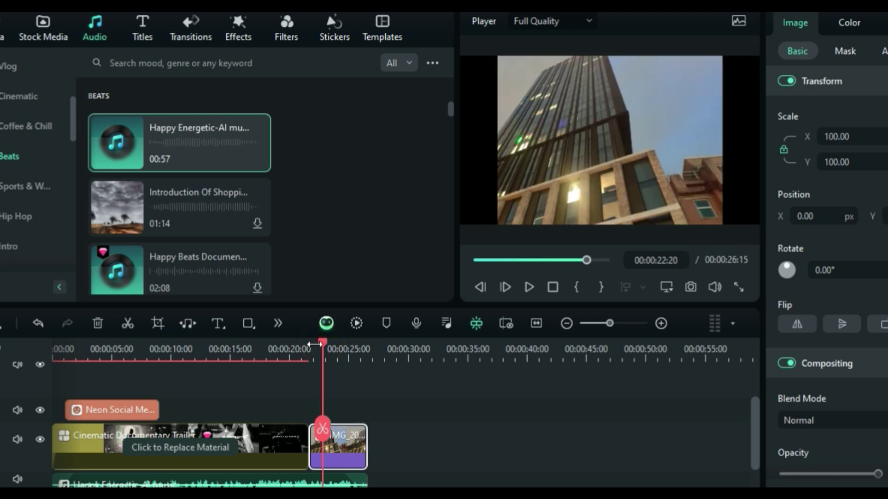
drag(322, 343, 313, 343)
click(536, 288)
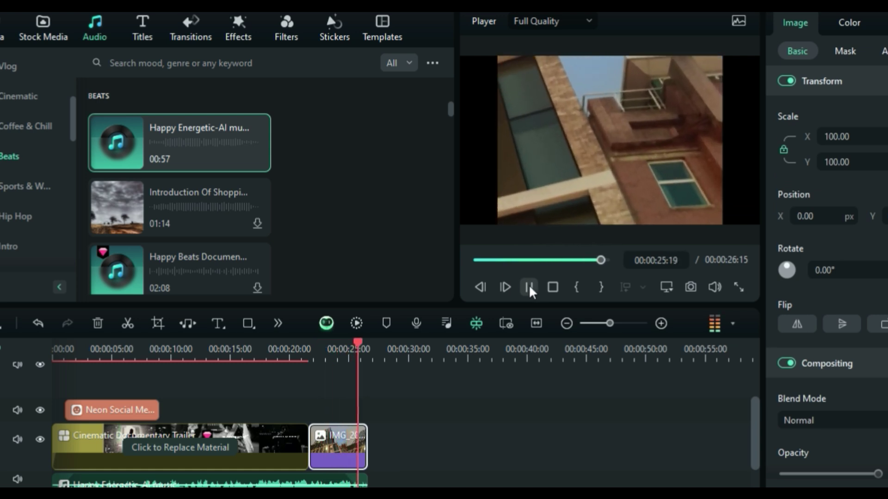
click(529, 287)
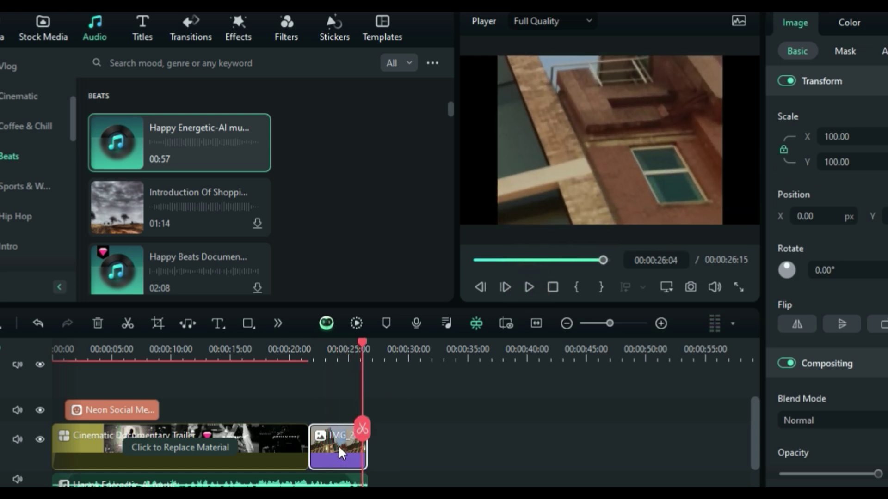
Remove the building photo's Pan & Zoom by resetting it and applying a full-frame 4:3 crop instead
key(alt+c)
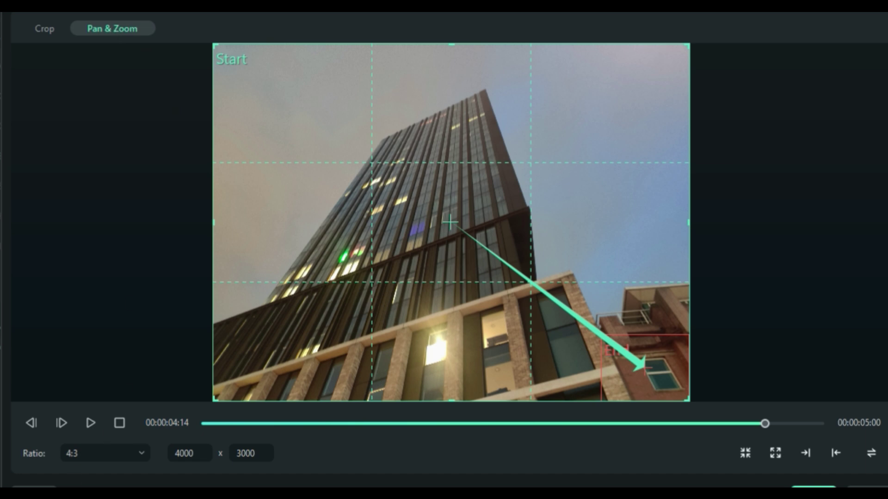
click(44, 491)
click(41, 29)
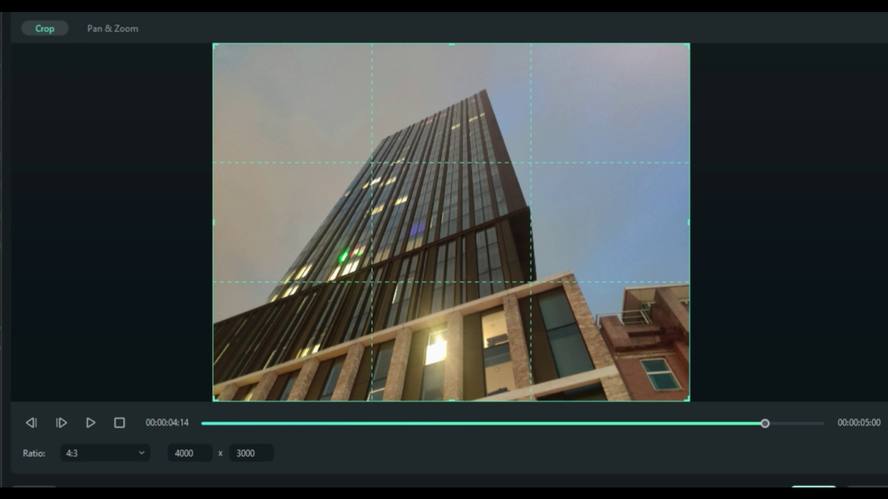
click(813, 491)
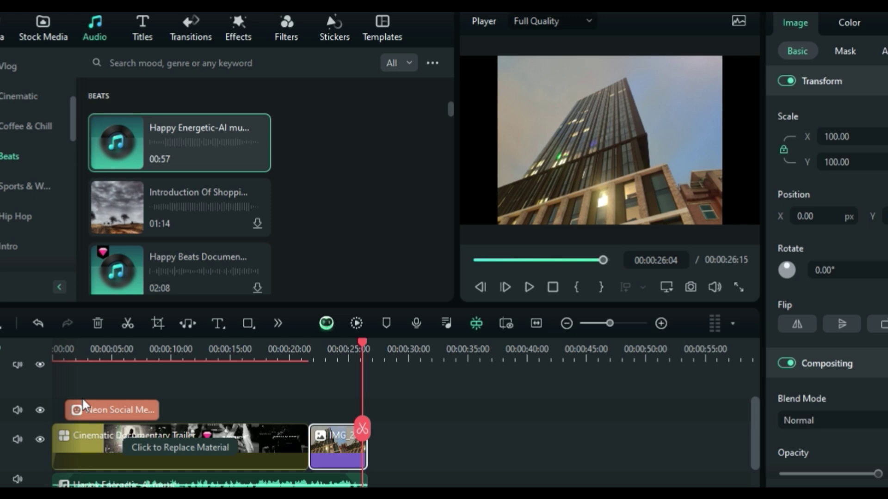
Review the commands offered for the building photo and the additional tools available when no clip is selected
scroll(1, 399, up, 1)
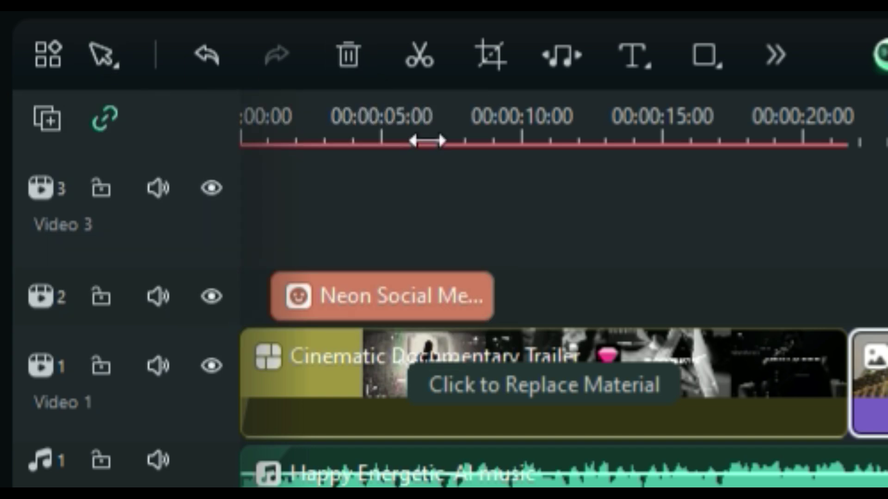
right_click(878, 376)
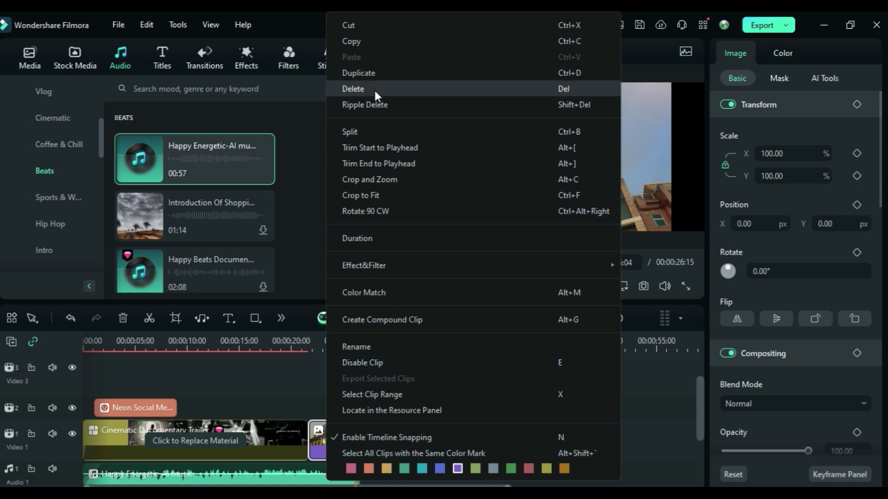
click(249, 406)
click(302, 392)
click(281, 318)
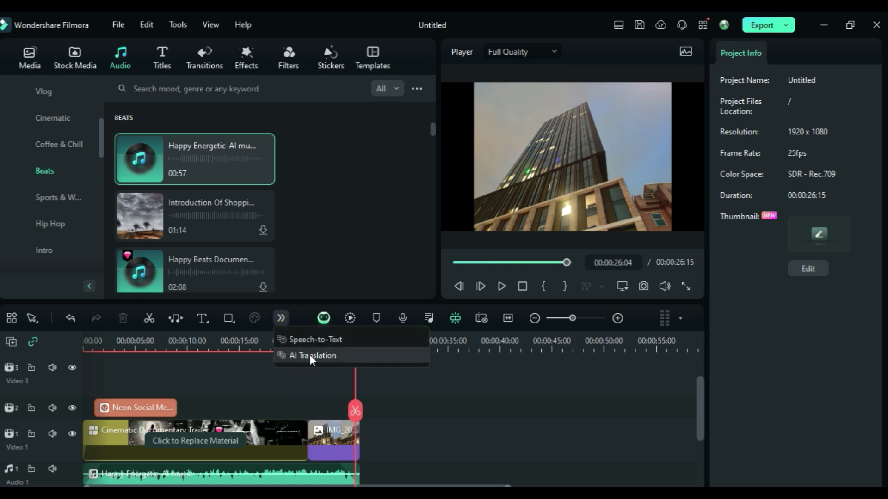
click(308, 396)
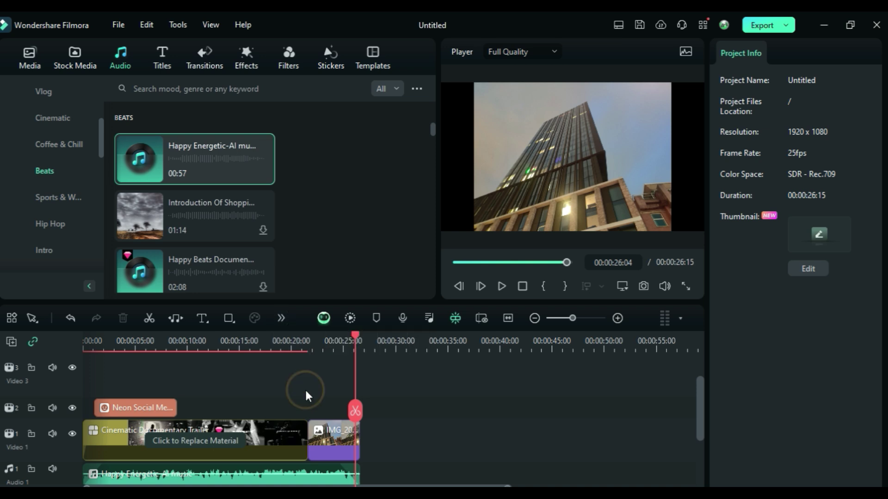
Add 3D Ice Title 01 from the "intro" title results to Video 2 after the building photo and play it
click(162, 55)
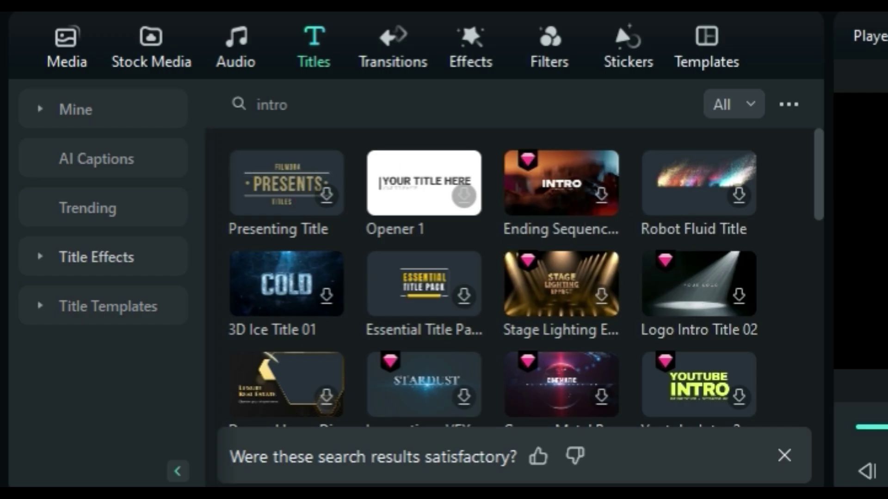
click(273, 303)
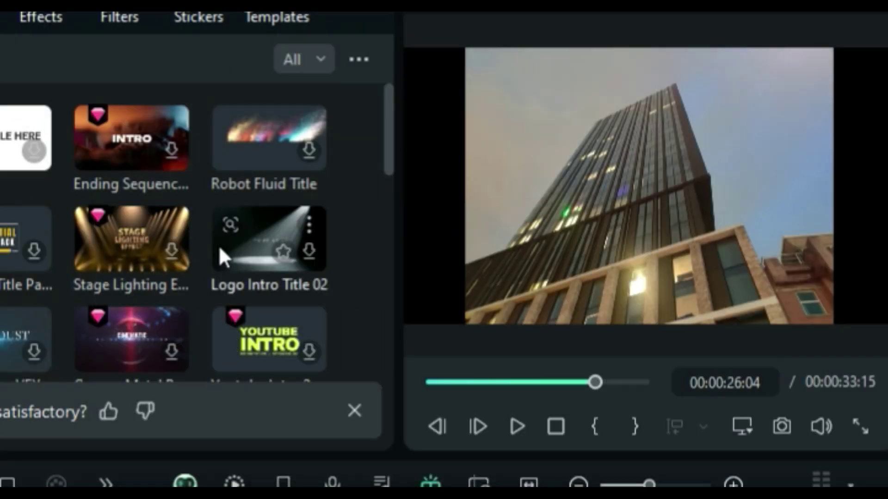
click(525, 436)
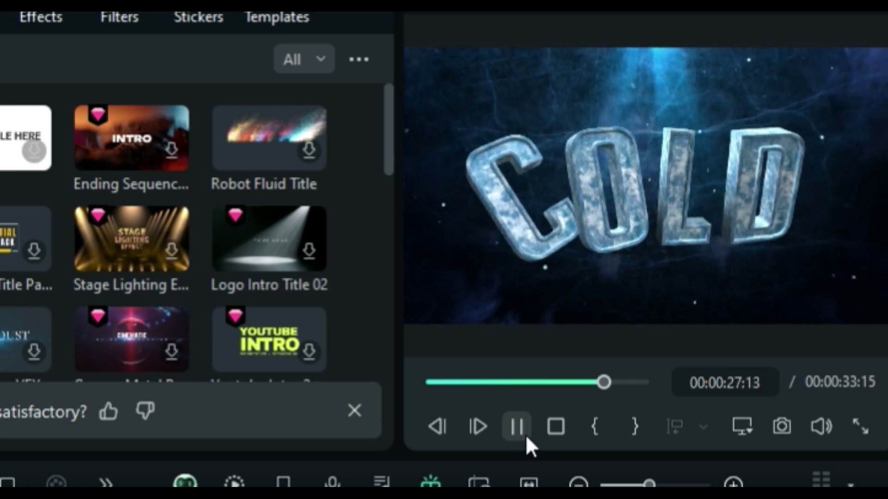
click(525, 434)
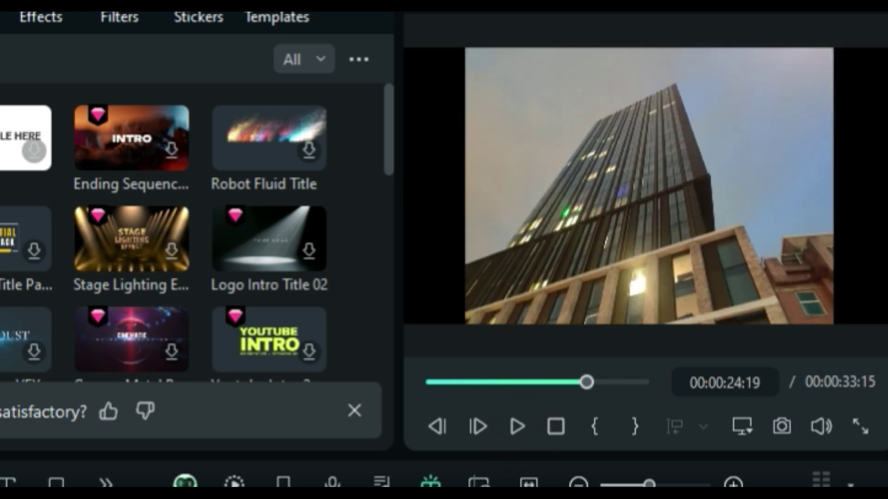
Enlarge the building photo to 133.33% scale at position 0, 0 so it fills the frame
click(565, 151)
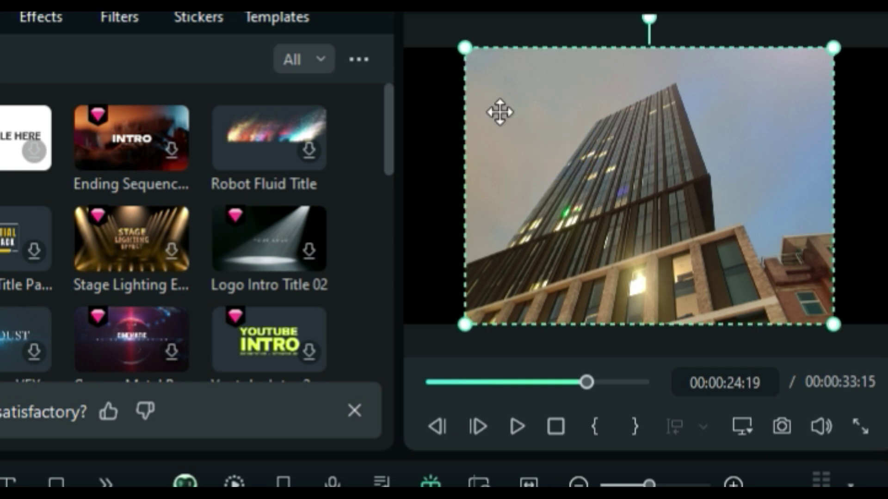
drag(464, 46, 402, 32)
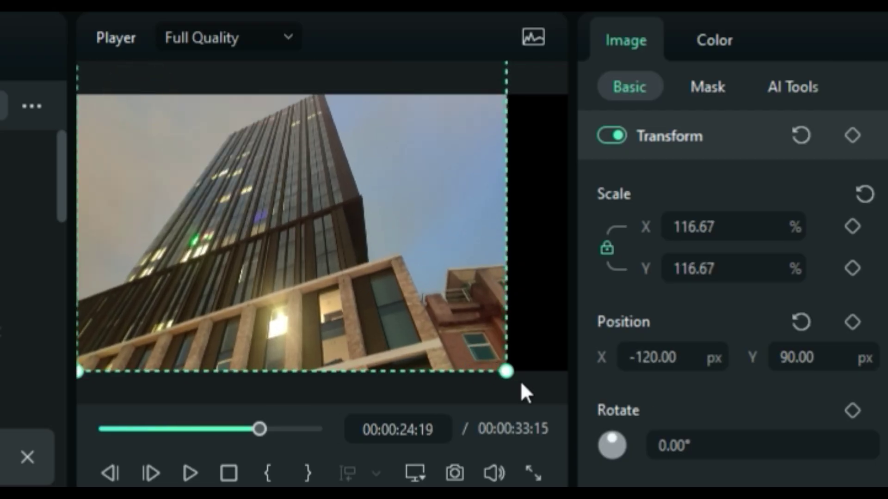
drag(507, 372, 571, 407)
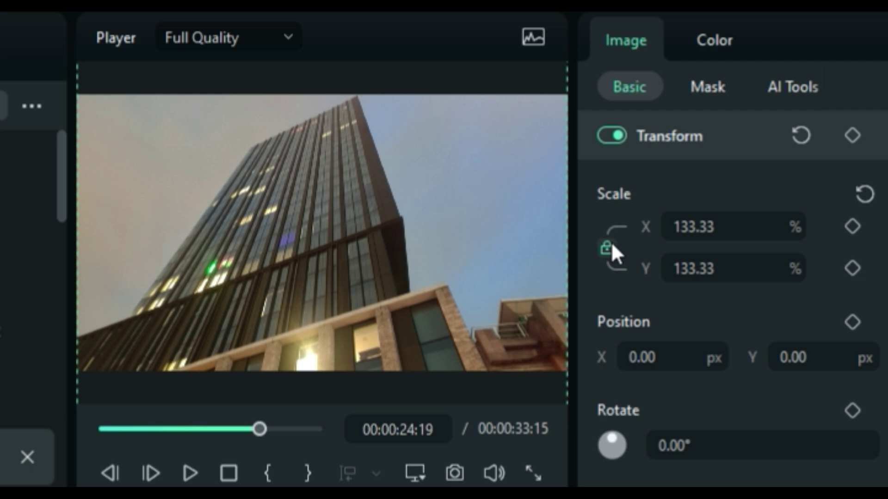
Set the building photo's colour temperature to 40, tint to 27 and vibrance to 78
click(717, 51)
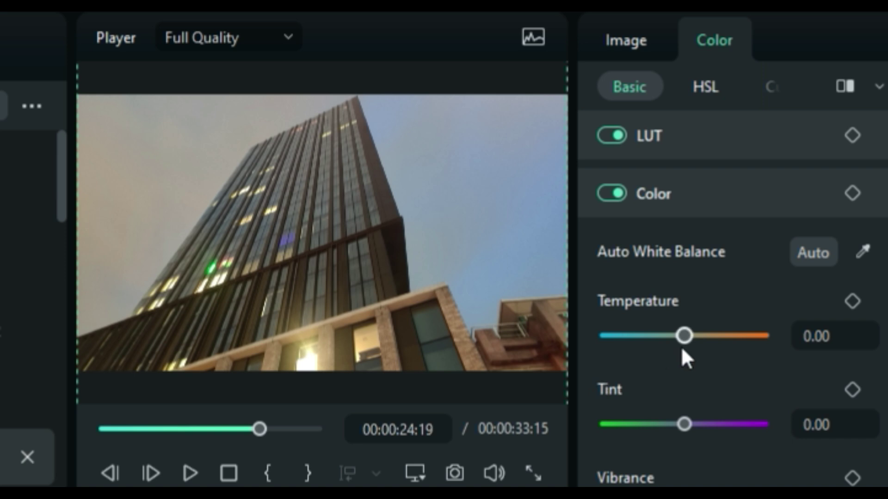
drag(682, 340, 715, 341)
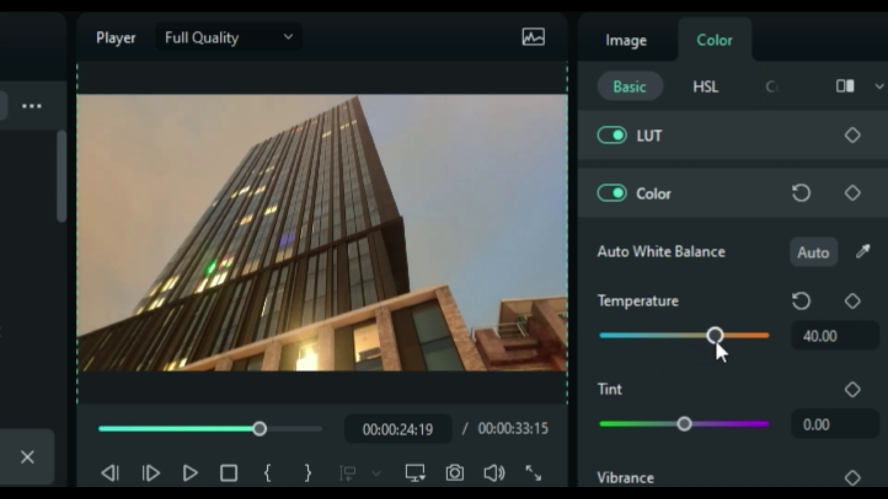
mouse_move(687, 425)
mouse_down()
mouse_move(657, 426)
mouse_move(700, 424)
mouse_up()
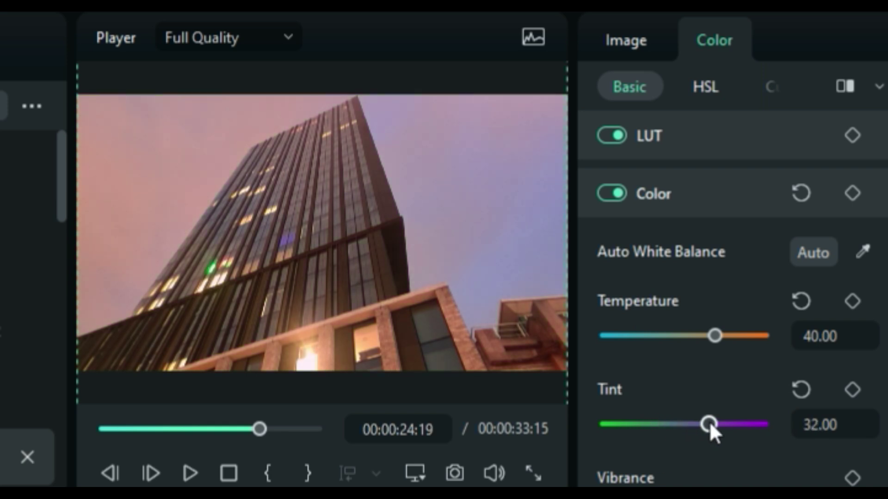
drag(685, 498, 712, 498)
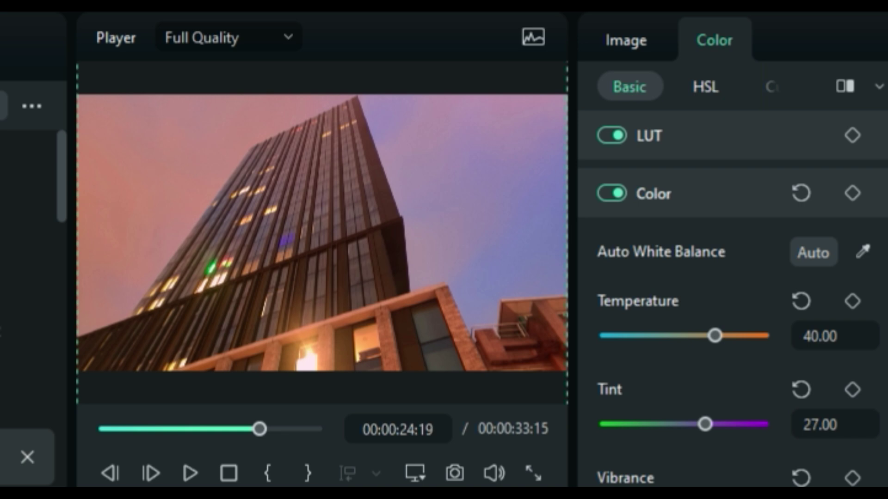
Try a darker exposure on the building photo, and brighten it slightly instead
scroll(733, 300, down, 5)
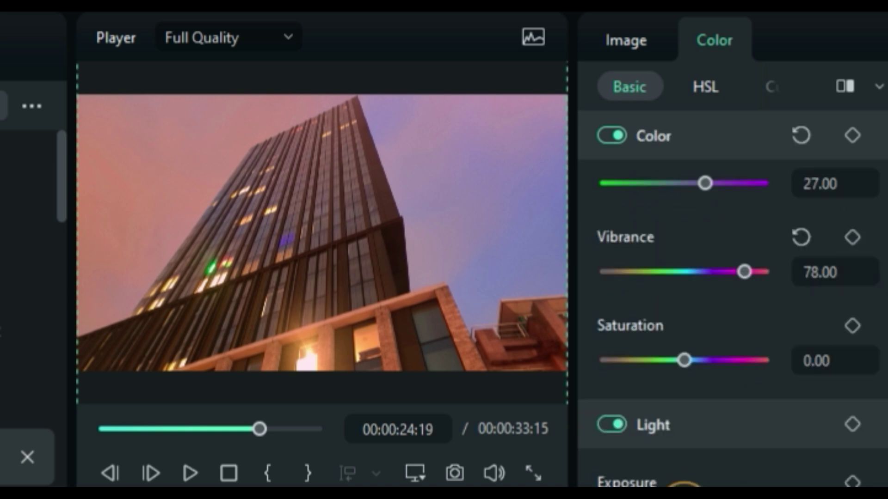
mouse_move(684, 498)
mouse_down()
mouse_move(694, 498)
mouse_move(679, 498)
mouse_up()
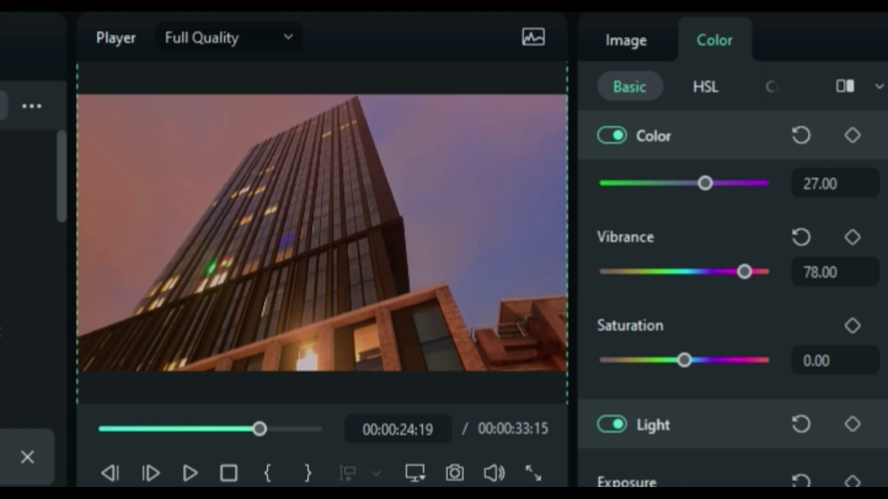
drag(679, 498, 689, 498)
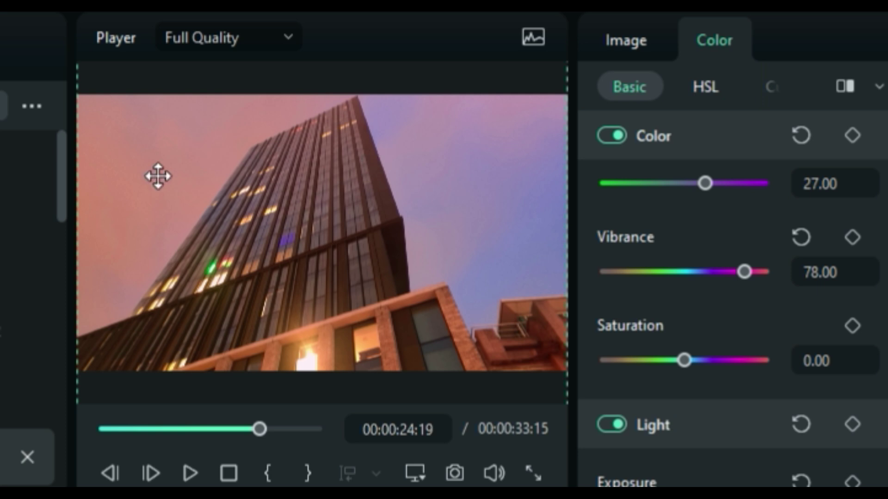
Browse the Lower Thirds and Subtitles categories of the title templates
click(323, 269)
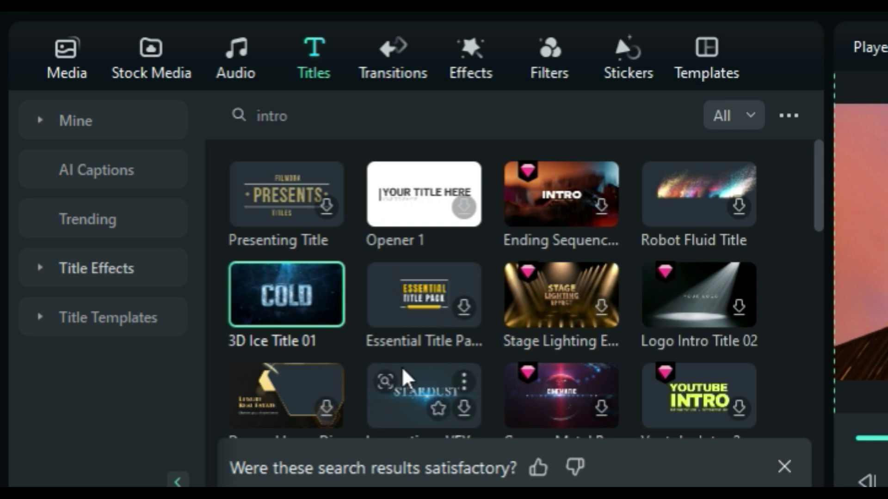
click(43, 318)
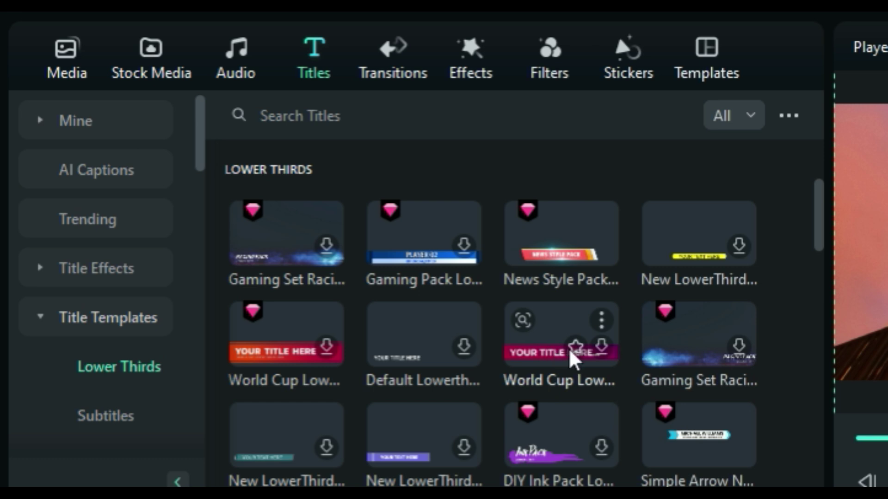
scroll(573, 359, down, 4)
scroll(571, 360, up, 4)
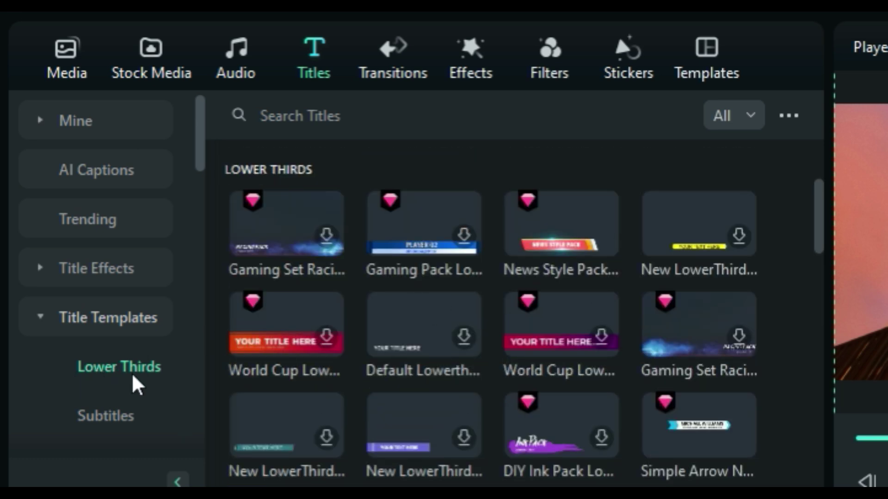
click(90, 413)
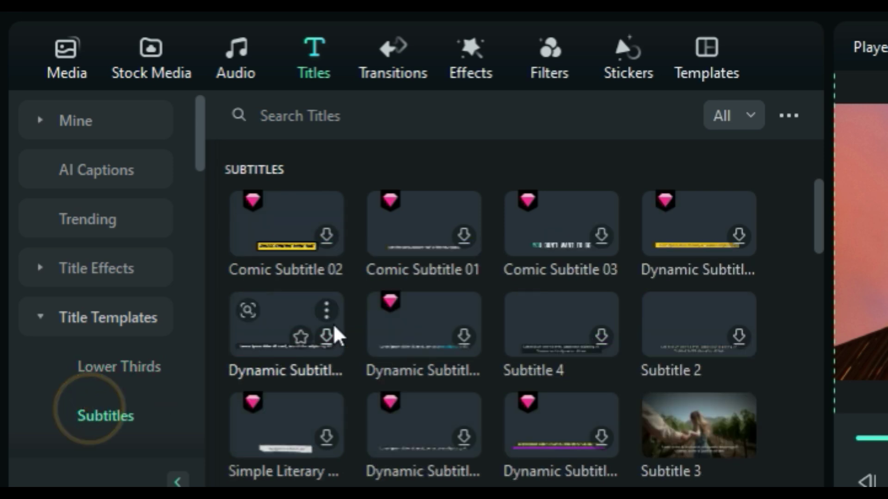
click(535, 426)
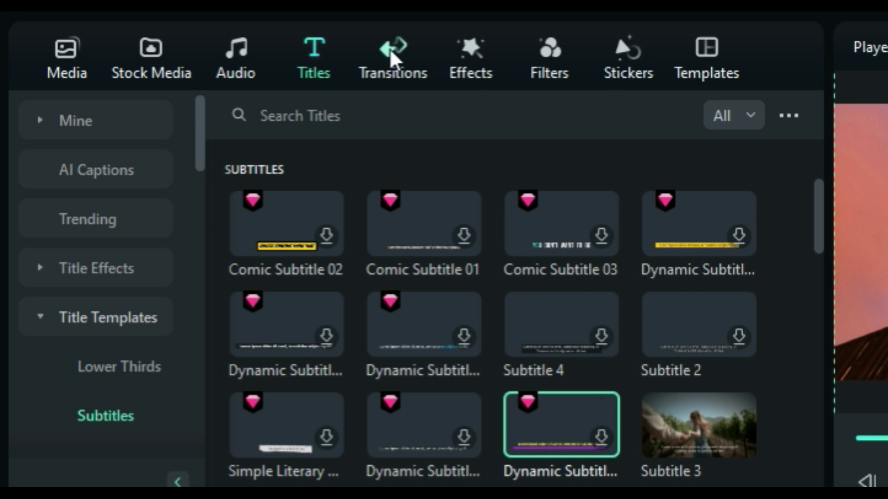
Try the trending Dissolve transition between the trailer and the building photo, preview it and undo it
click(375, 48)
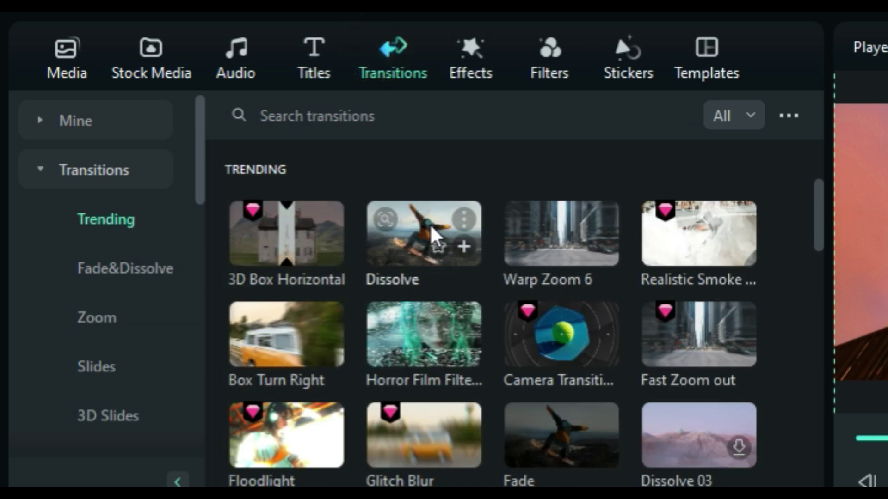
click(430, 223)
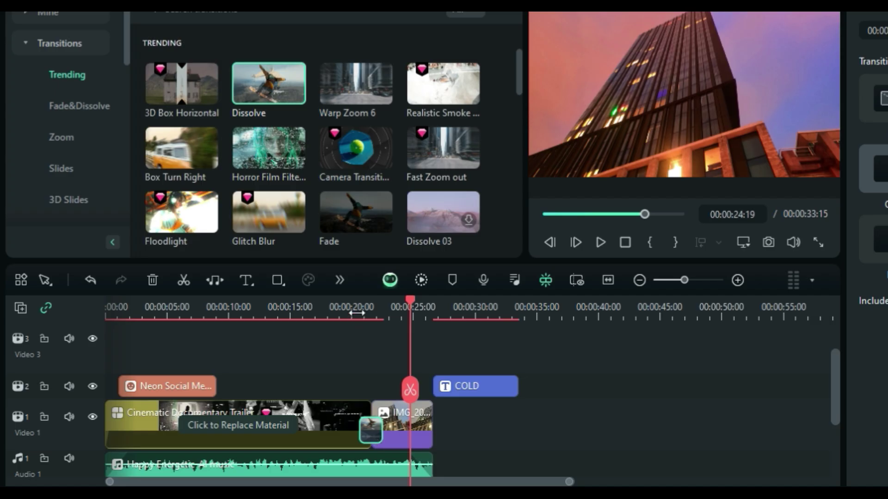
click(356, 313)
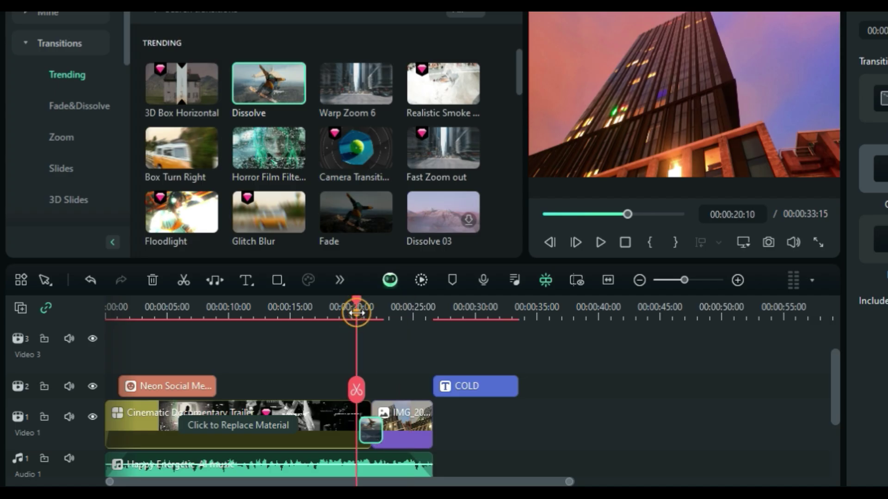
click(601, 241)
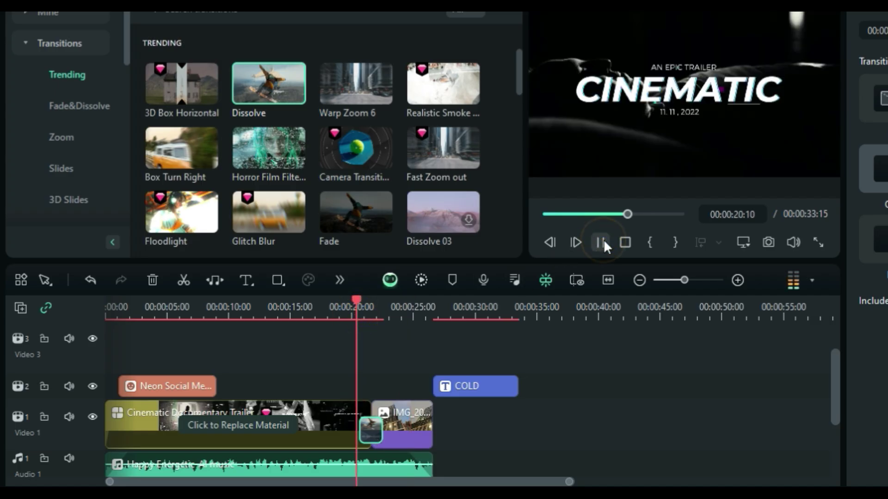
click(601, 242)
key(ctrl+z)
Try the trending Horror Film Filter transition between the trailer and the building photo, preview it and undo it
mouse_move(354, 153)
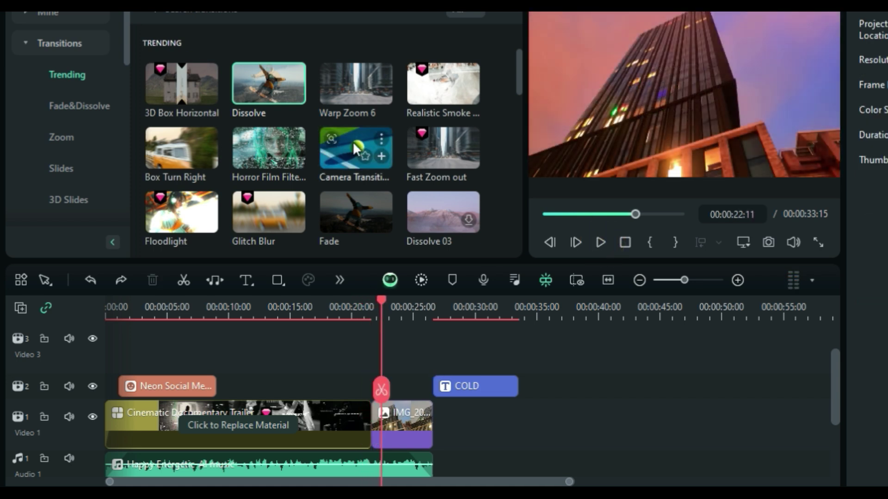
drag(271, 152, 370, 426)
click(351, 316)
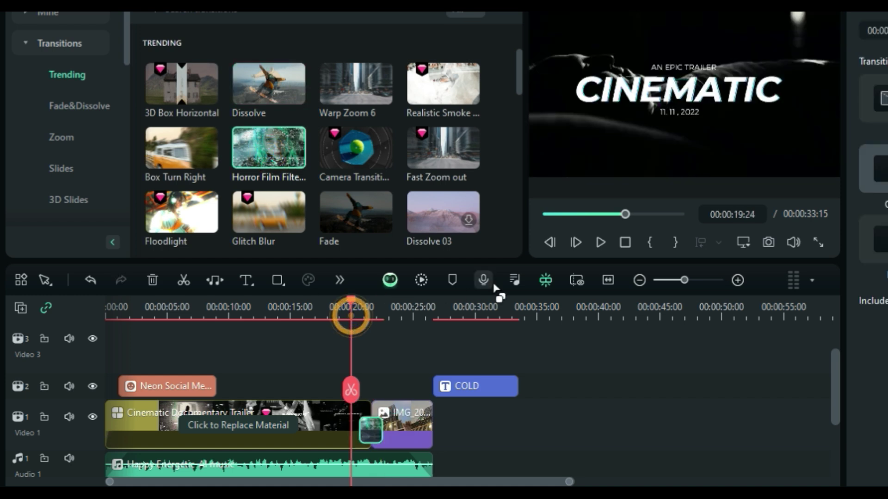
click(603, 242)
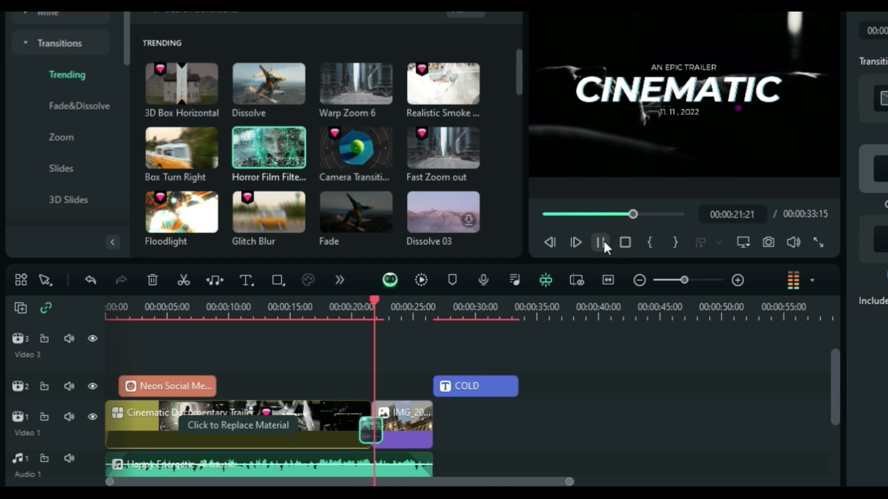
click(601, 241)
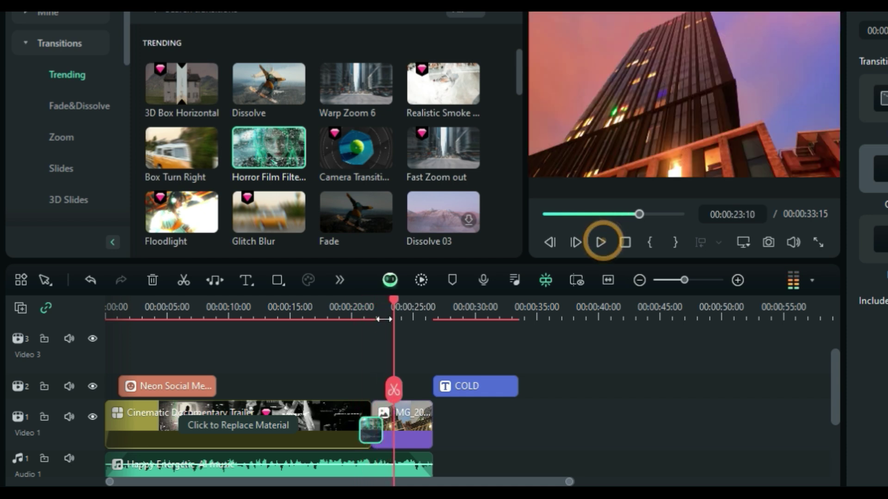
click(362, 311)
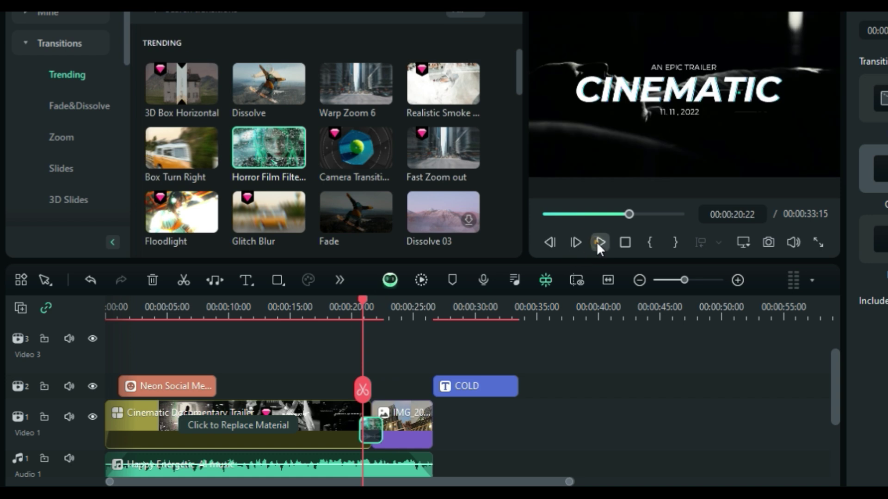
click(598, 242)
click(600, 242)
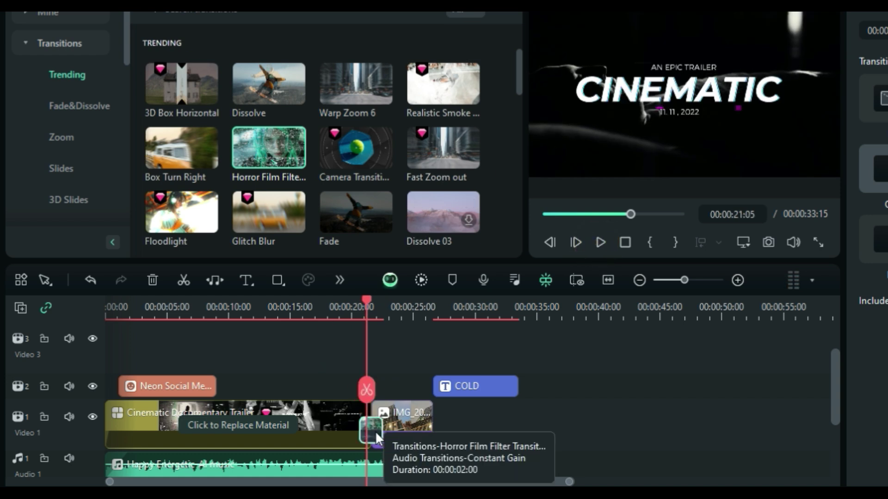
key(ctrl+z)
Add the Fast Zoom out transition between the trailer and the building photo and preview it
drag(437, 128, 371, 429)
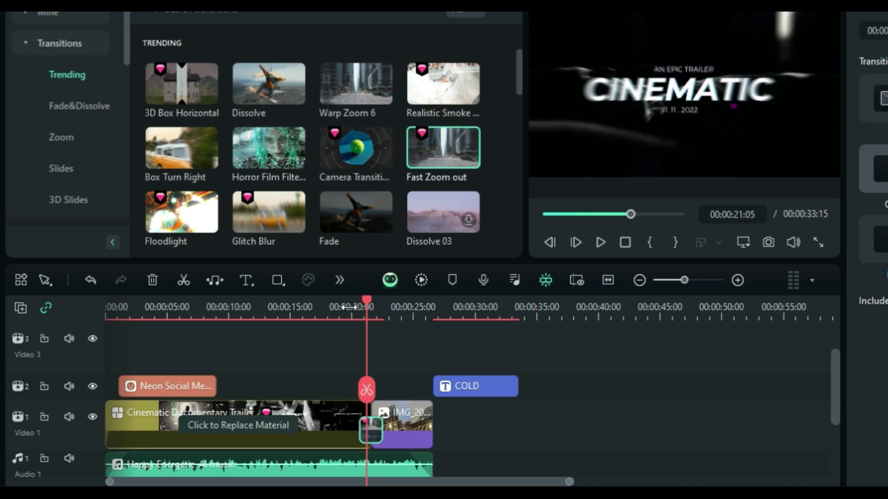
click(349, 308)
click(601, 242)
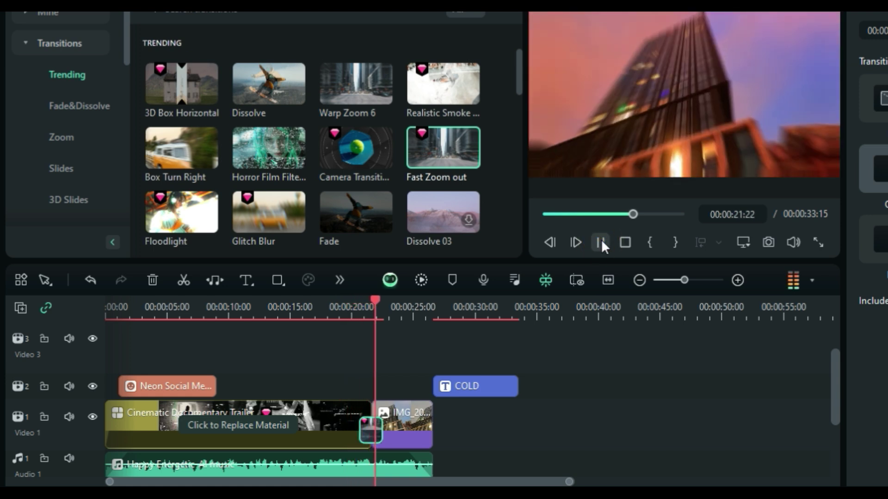
click(601, 243)
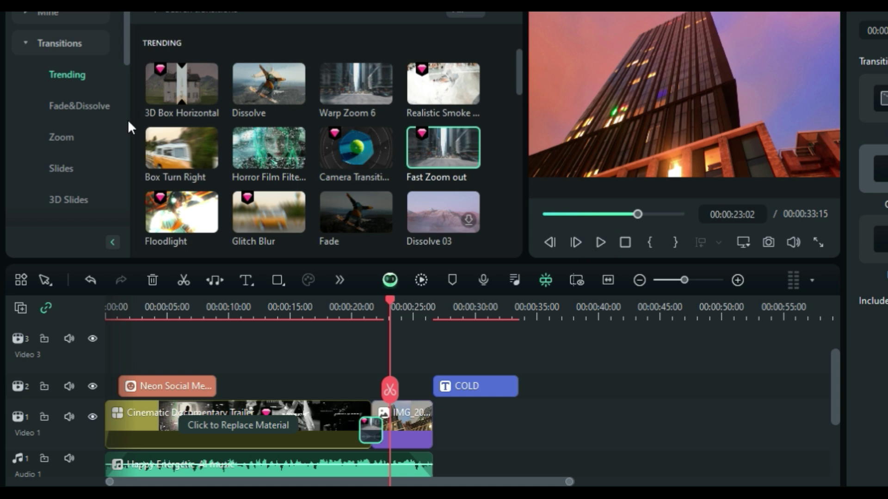
Browse the Fade&Dissolve, 3D Slides and Brush transitions and the trending video effects
click(63, 101)
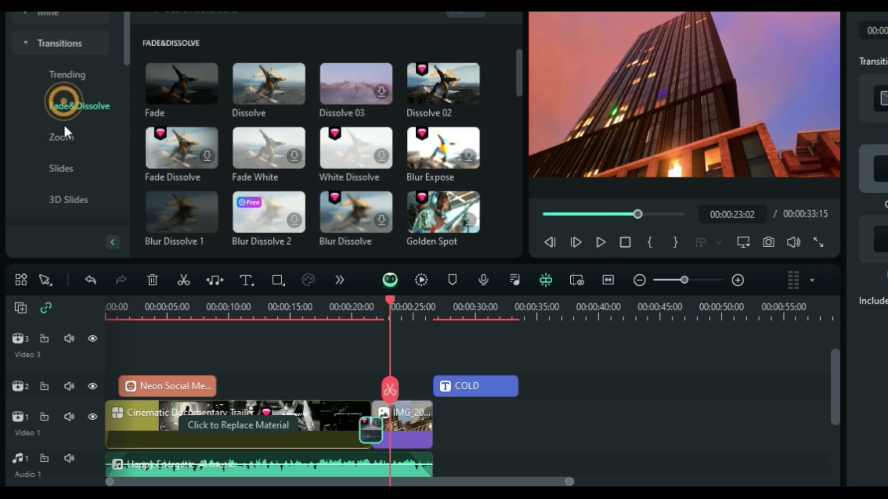
click(63, 198)
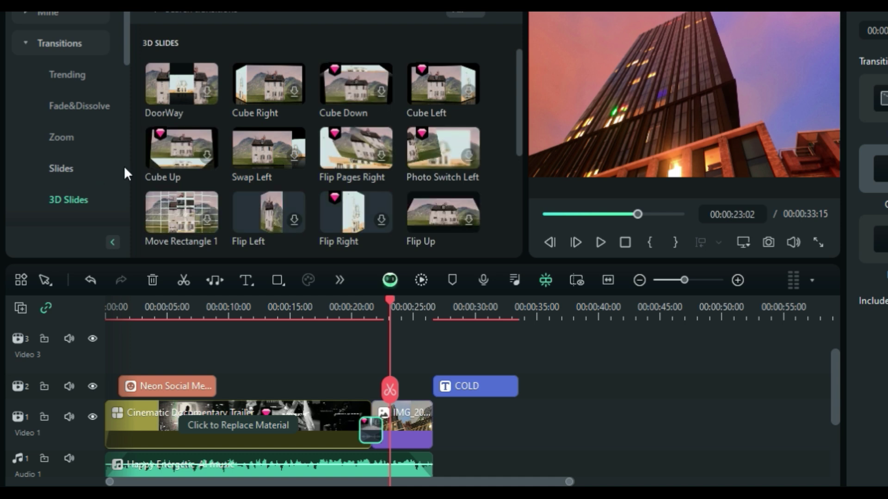
scroll(69, 162, down, 3)
scroll(70, 160, down, 4)
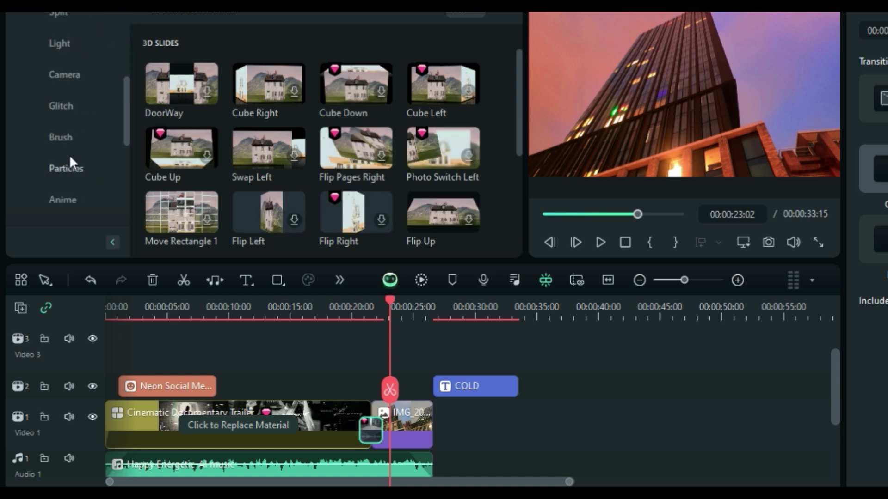
click(54, 136)
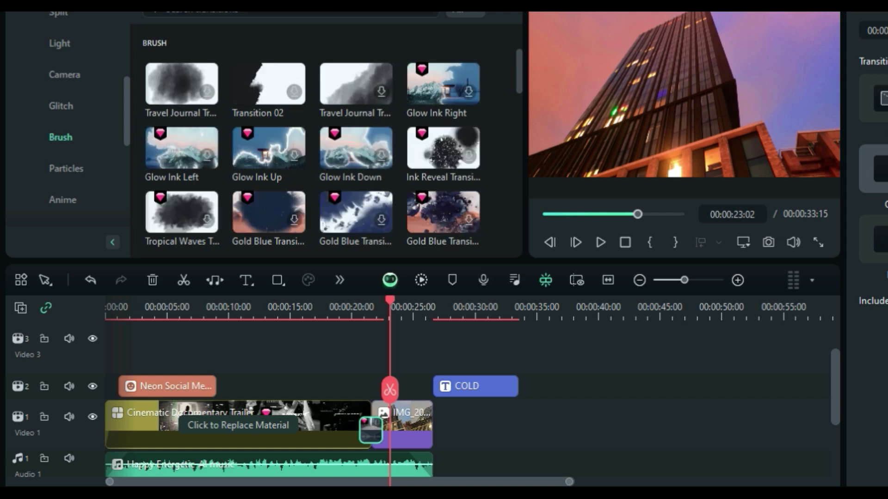
click(266, 14)
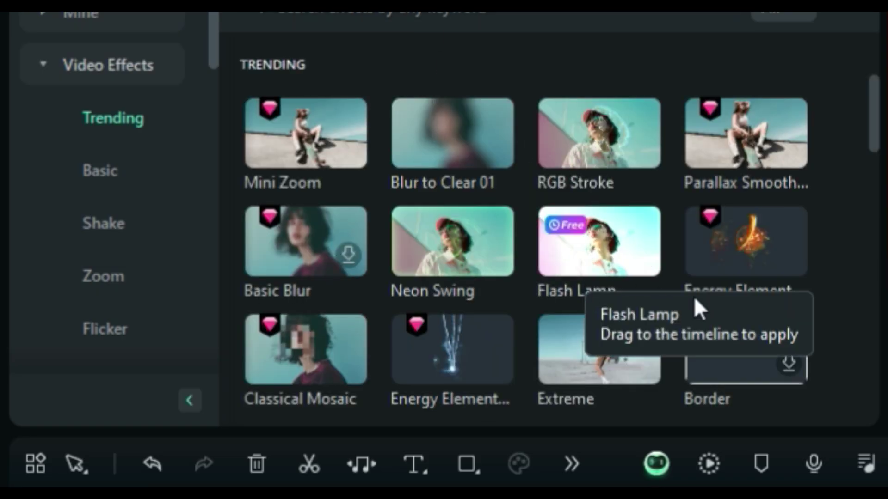
scroll(696, 302, down, 8)
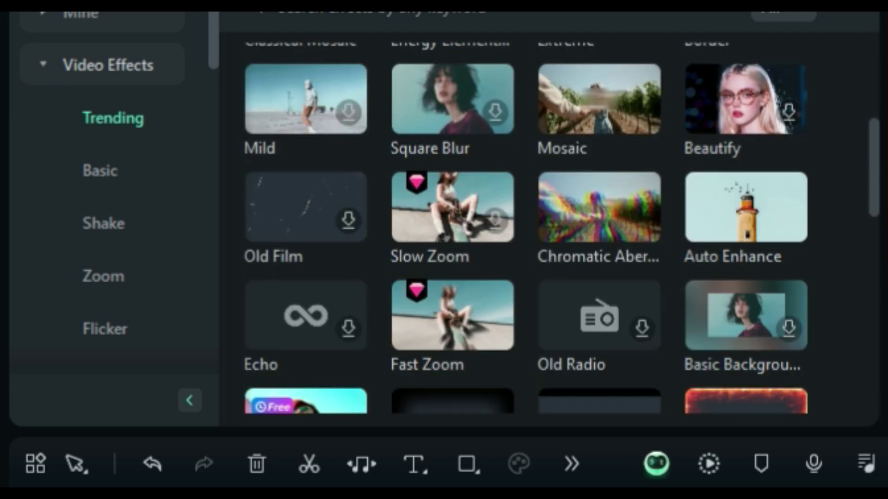
Place the basic B&W Style filter on the Video 2 track above the trailer and preview it
click(596, 1)
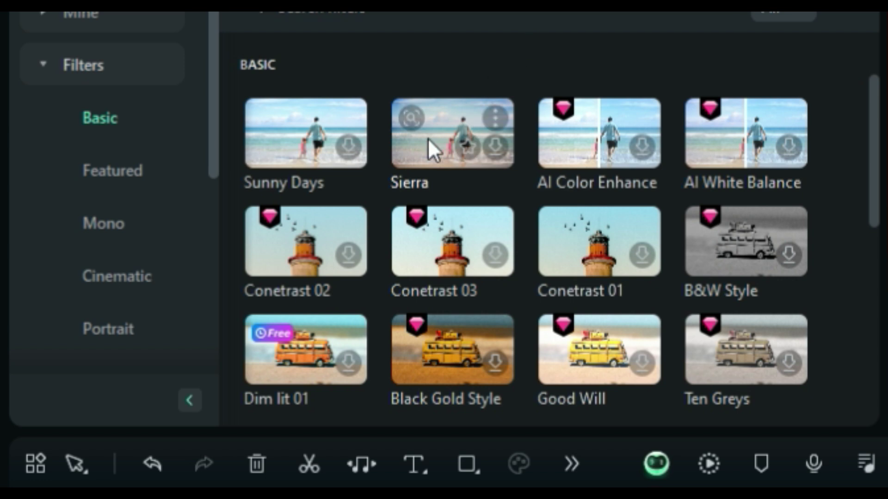
click(741, 243)
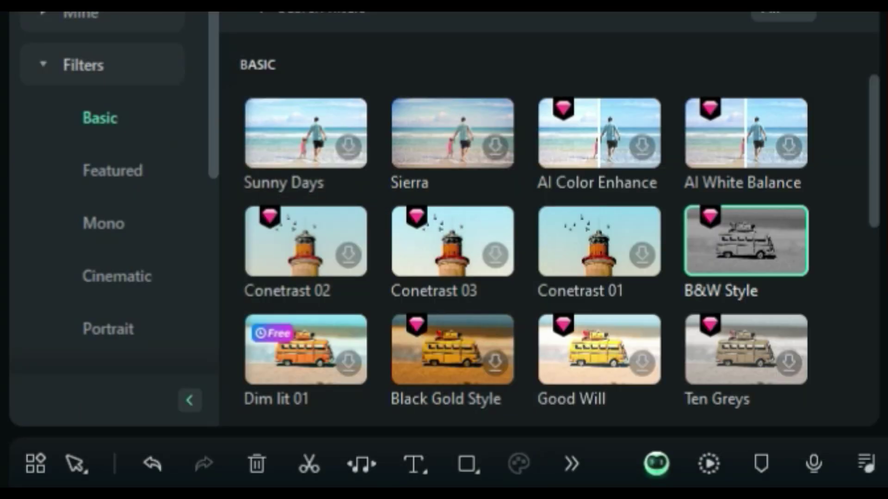
drag(246, 401, 289, 427)
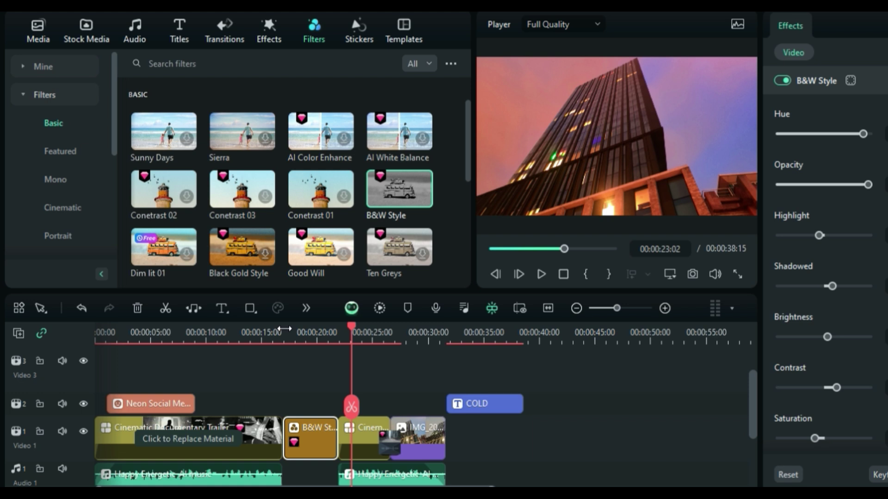
key(ctrl+z)
click(307, 426)
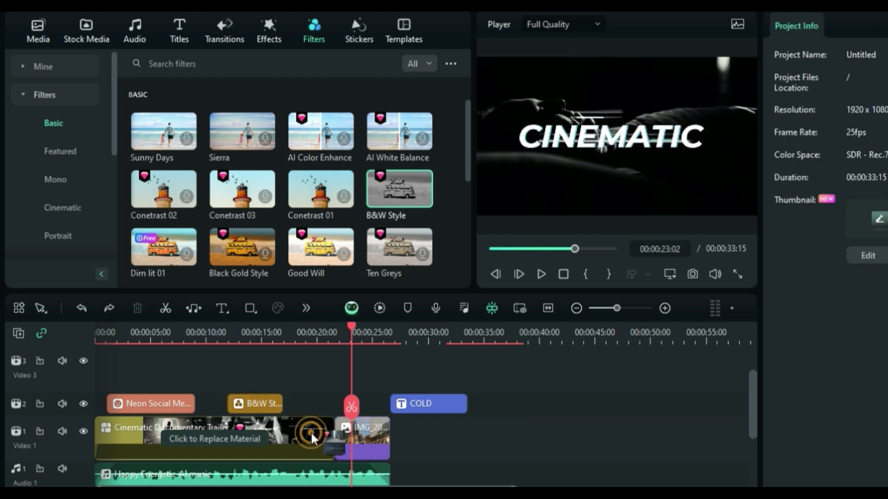
click(265, 404)
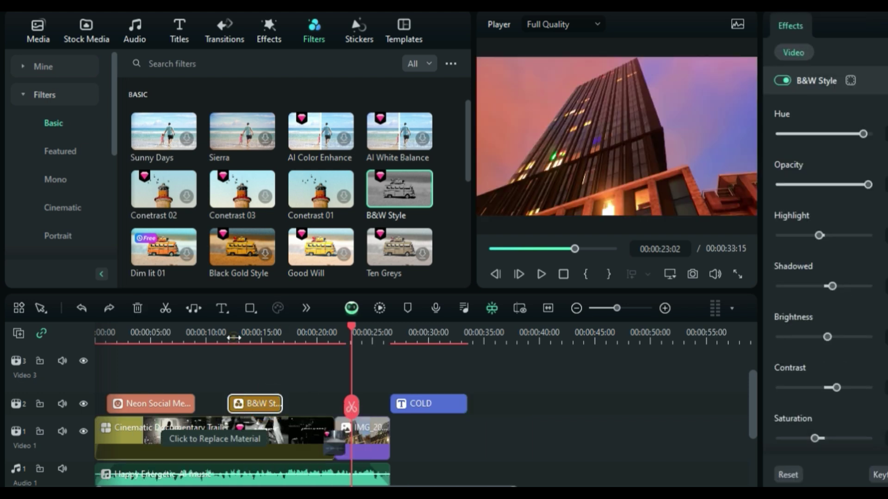
click(234, 337)
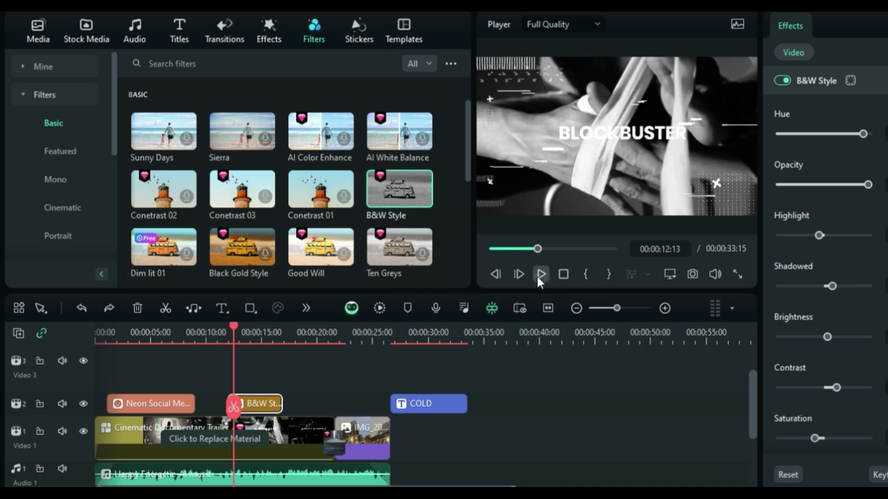
click(537, 278)
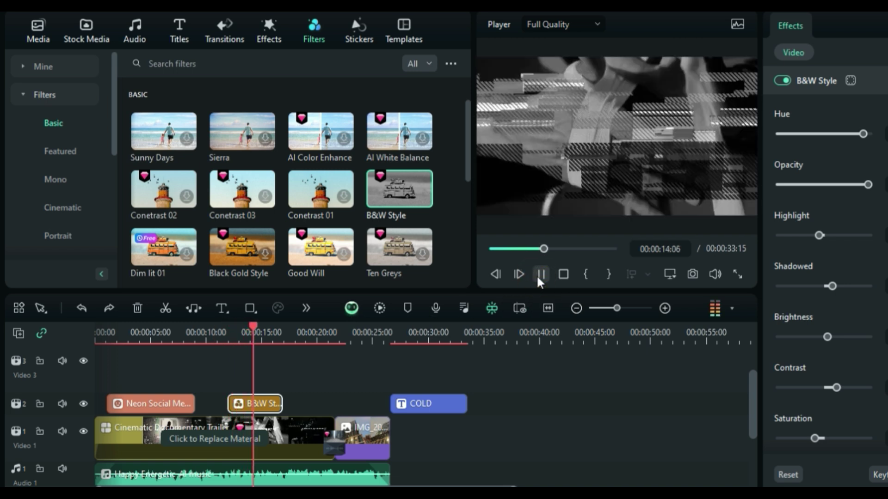
click(540, 274)
Move the B&W Style filter over the building photo and preview it
drag(246, 411, 354, 407)
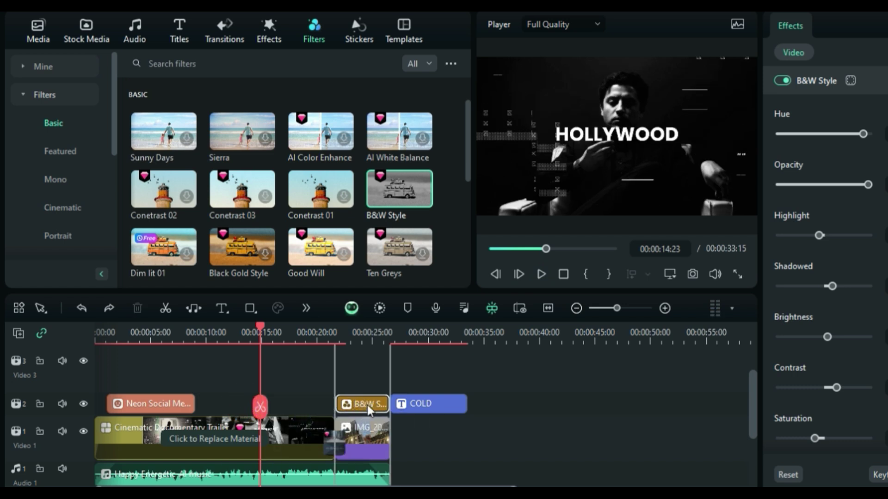
click(336, 329)
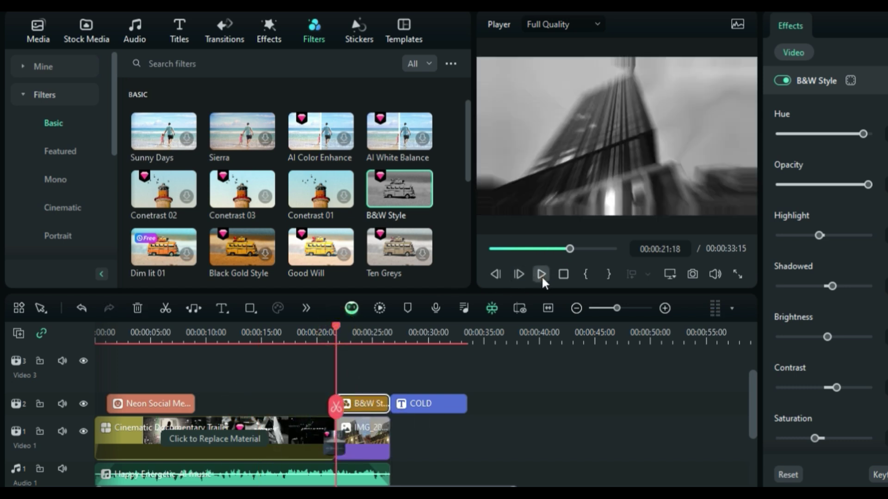
click(542, 276)
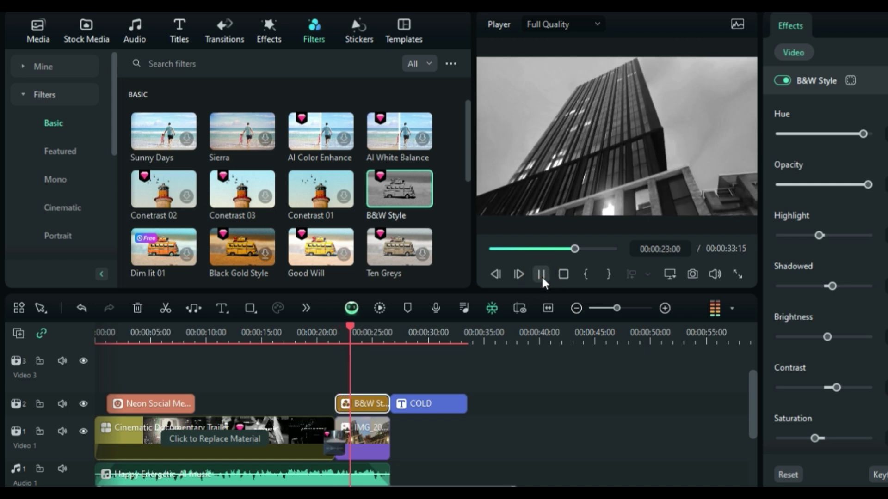
key(space)
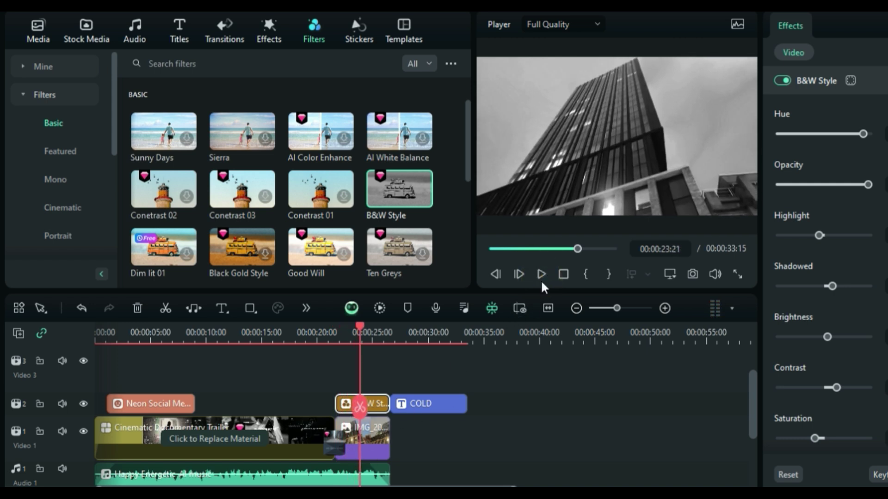
click(540, 275)
click(540, 274)
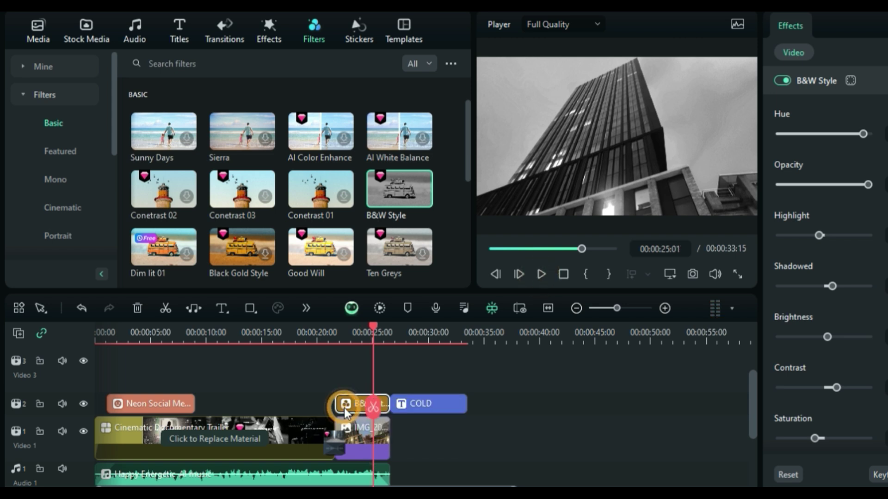
Delete the B&W Style filter and place the COLD title back at the end of the building photo
key(shift+Delete)
drag(372, 406, 428, 406)
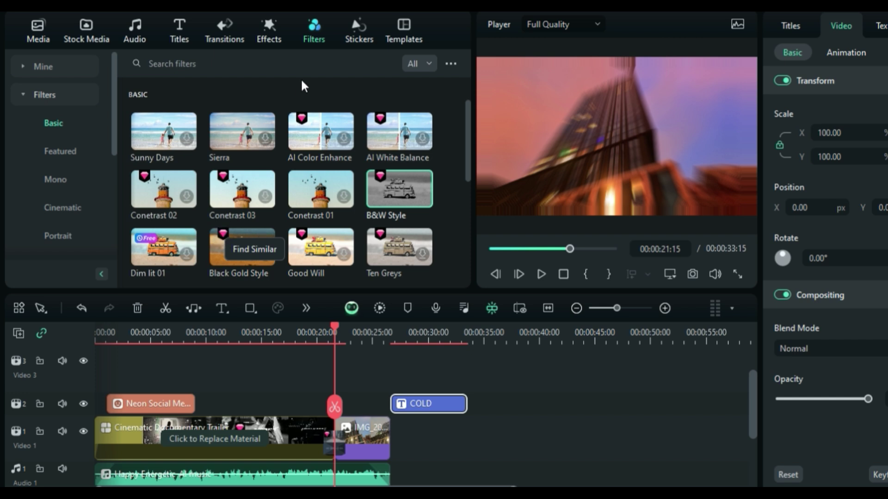
Browse the Fire and Circle sticker categories and revisit the subtitle title templates
click(354, 39)
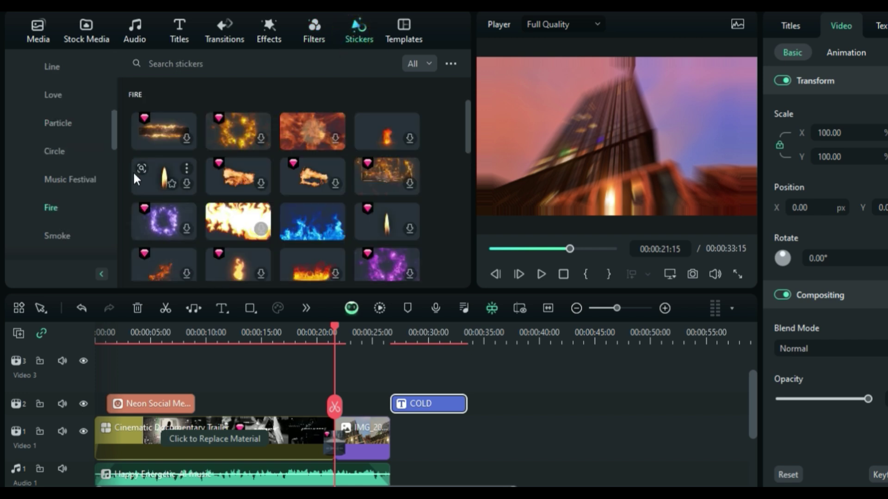
click(57, 152)
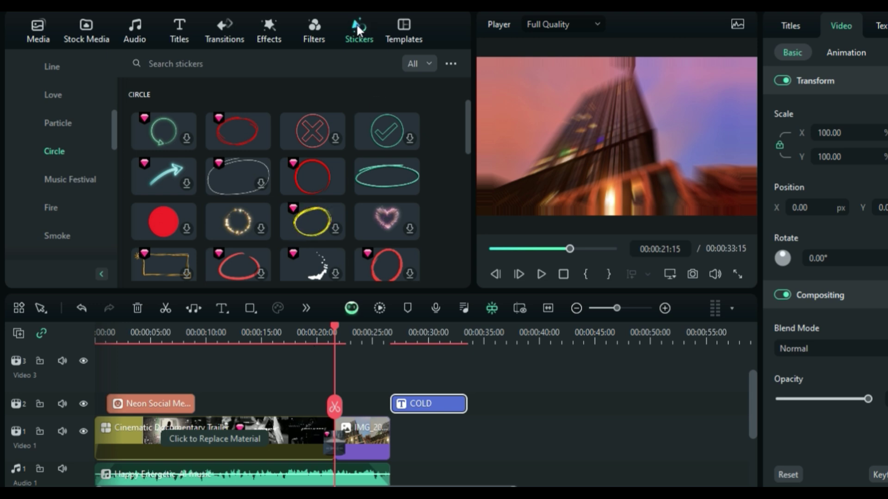
click(174, 27)
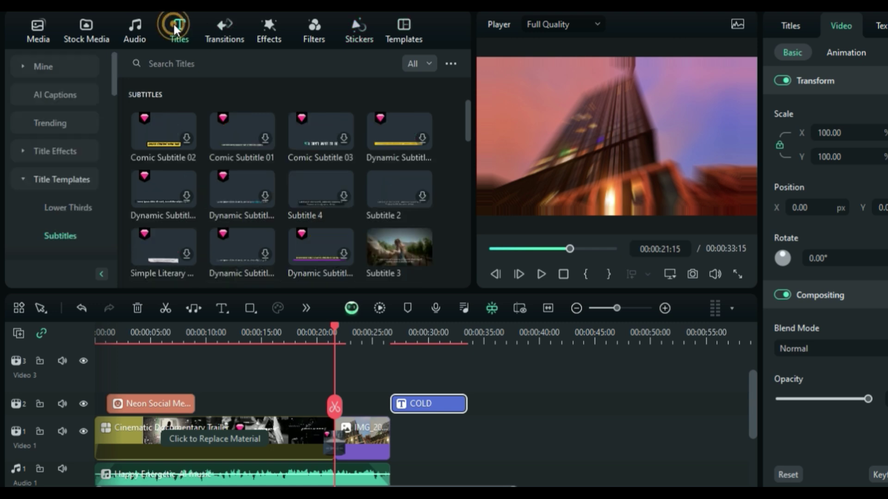
Preview Low Rumbling Thunder from the trending sound effects in the audio library
click(141, 27)
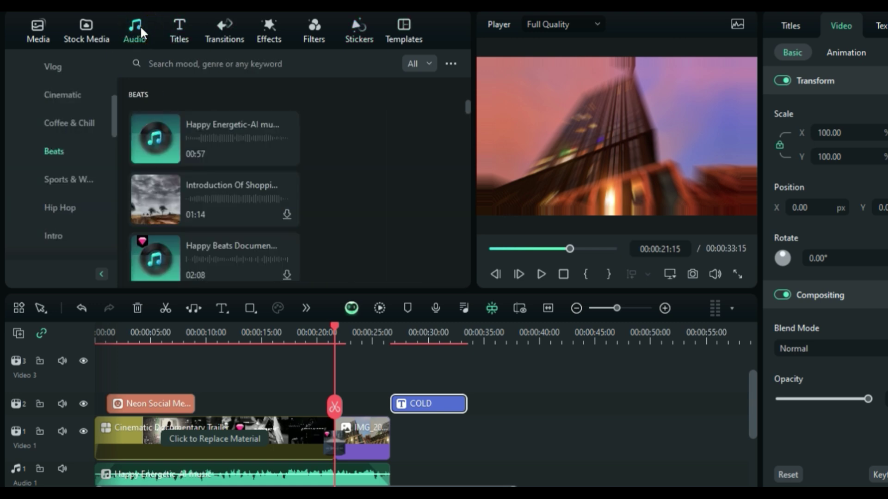
scroll(101, 116, up, 3)
scroll(101, 116, up, 2)
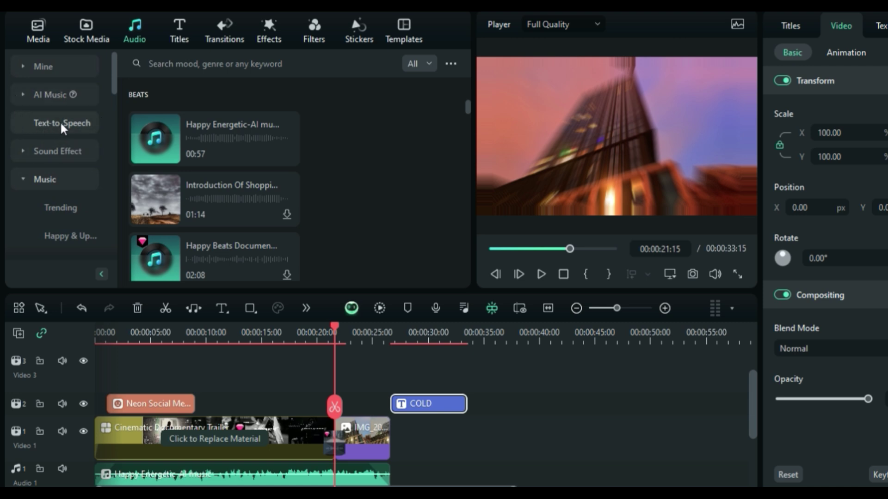
click(20, 152)
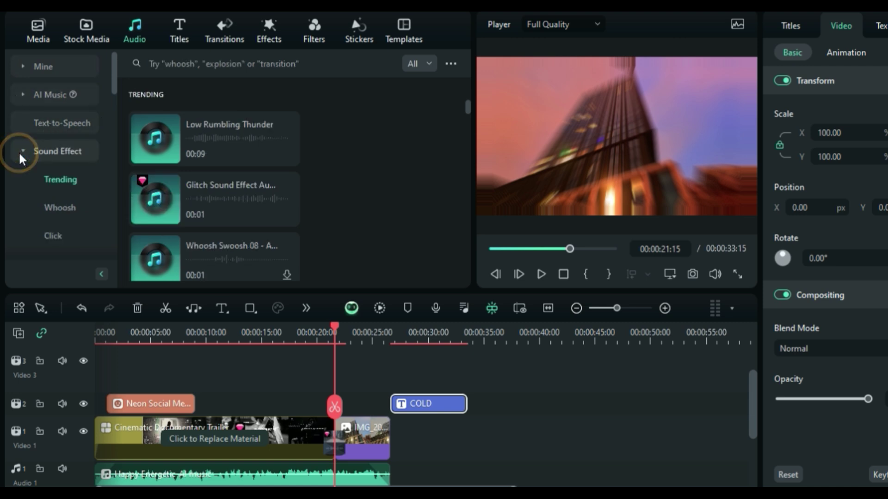
click(157, 138)
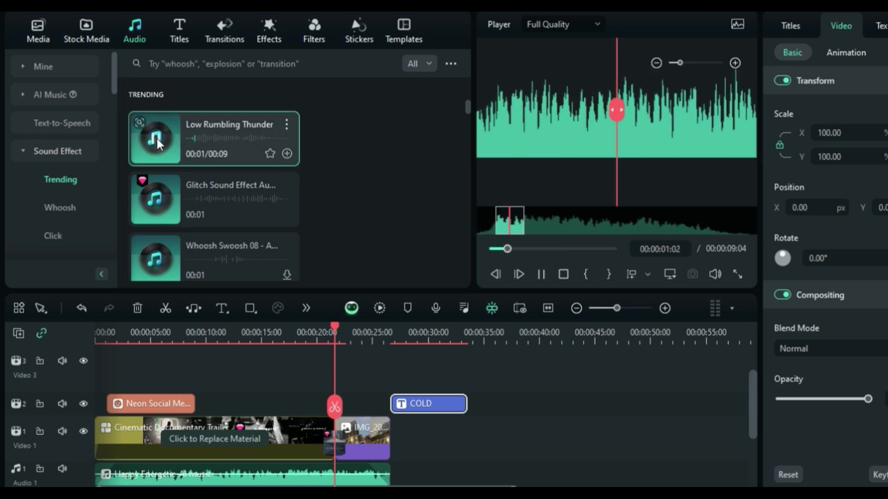
Raise the player's preview volume and play the Glitch sound effect from the trending list
mouse_move(717, 273)
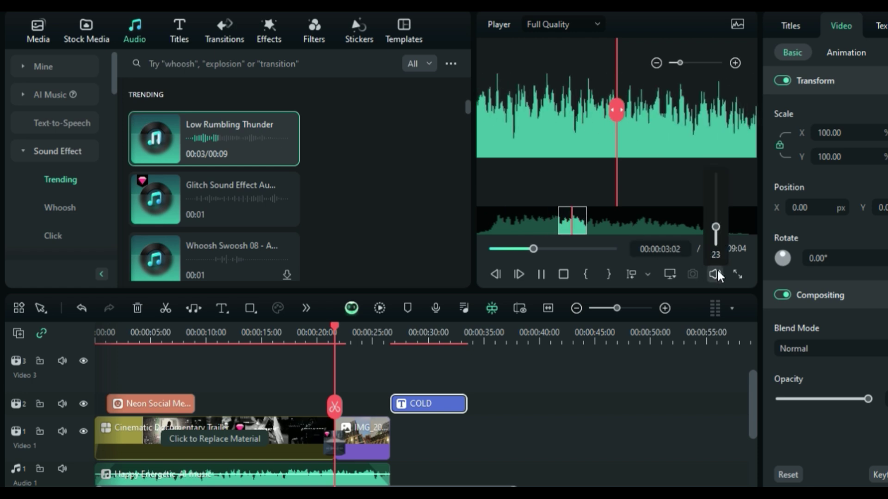
drag(716, 227, 716, 189)
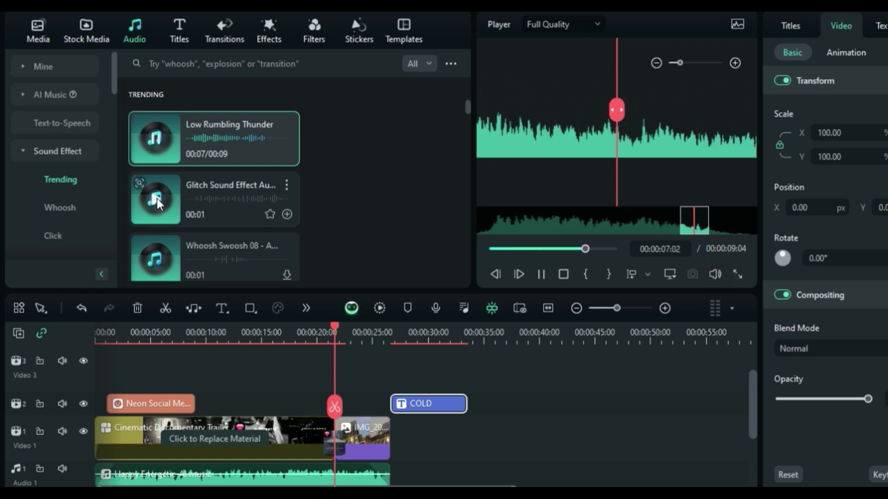
click(157, 200)
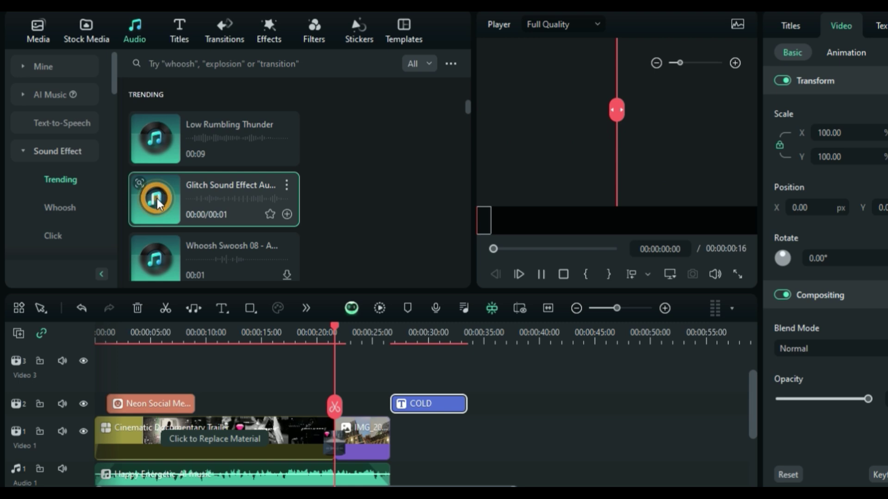
Browse the Whoosh and Click sound effect categories and preview Click Button 07 - SFX
click(54, 213)
click(54, 234)
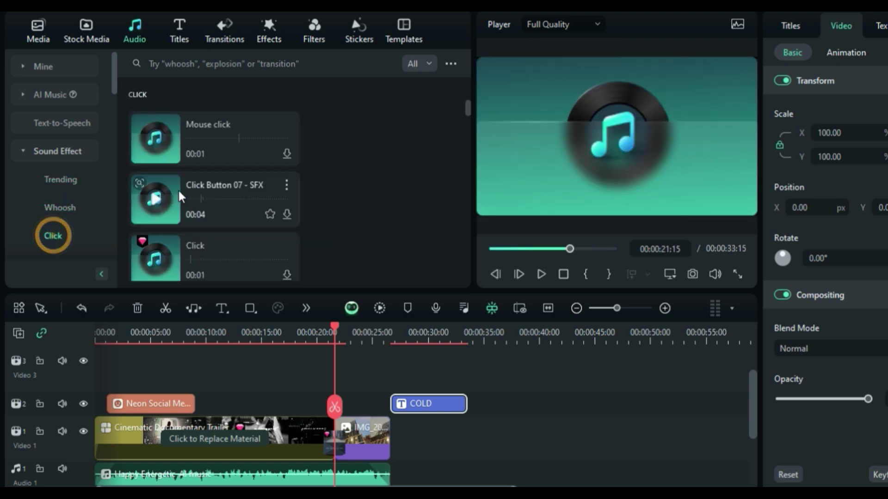
click(154, 196)
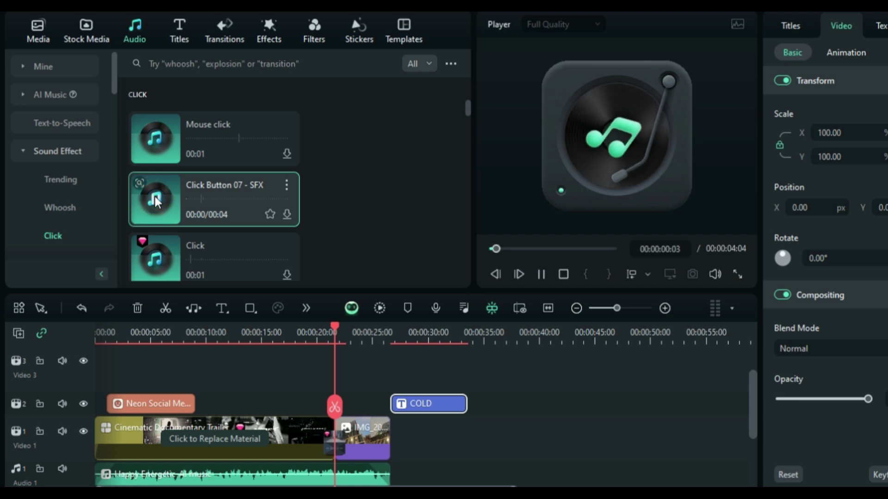
click(154, 198)
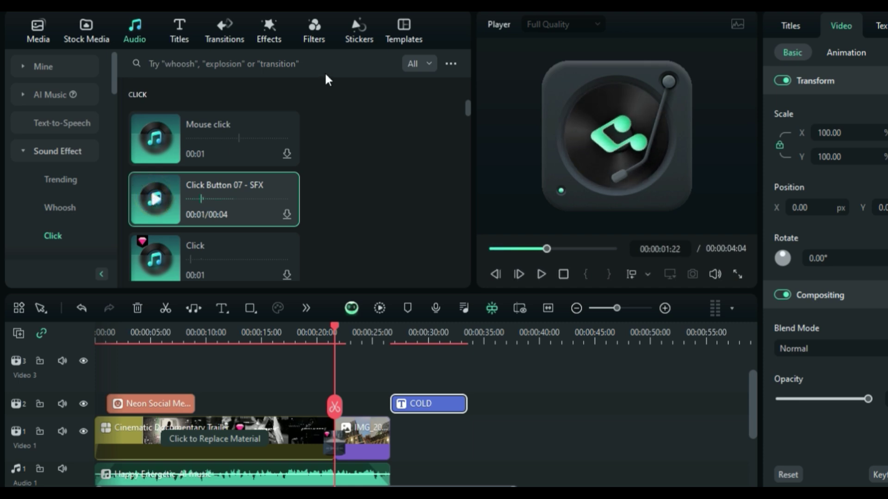
Clear the clip selection and move the timeline playhead to 00:00:06:00
drag(160, 200, 148, 313)
click(141, 354)
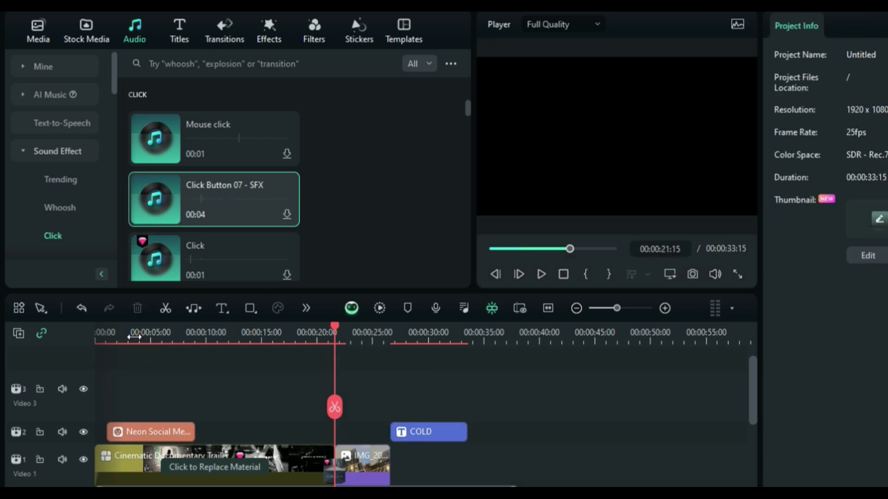
click(133, 335)
drag(133, 335, 161, 334)
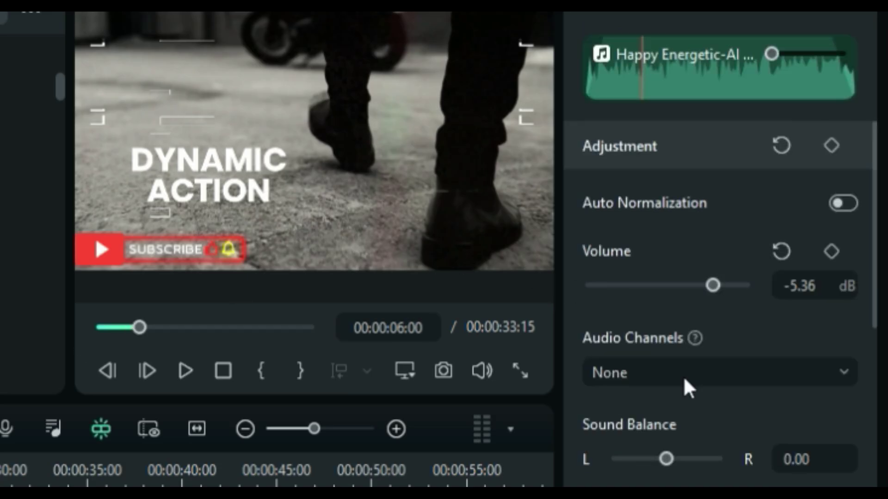
Try a sound balance of -4.00 on the Happy Energetic music clip and reset it
scroll(650, 481, down, 1)
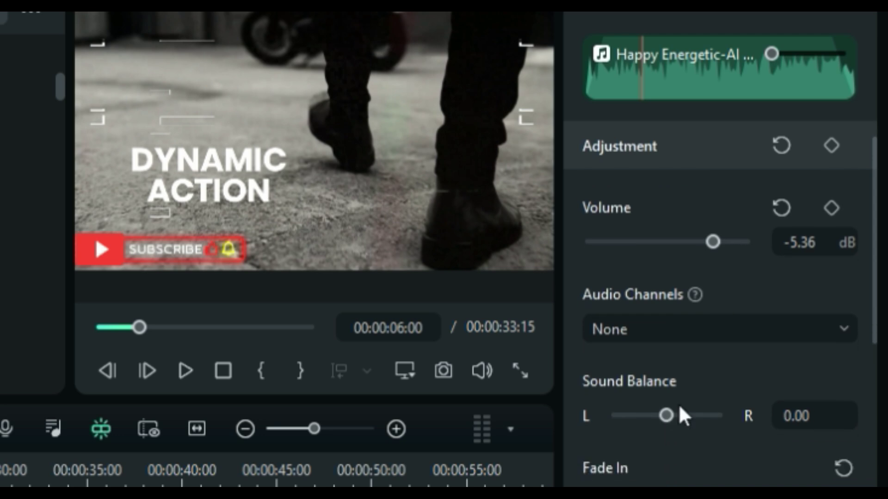
mouse_move(666, 422)
mouse_down()
mouse_move(627, 421)
mouse_move(665, 421)
mouse_up()
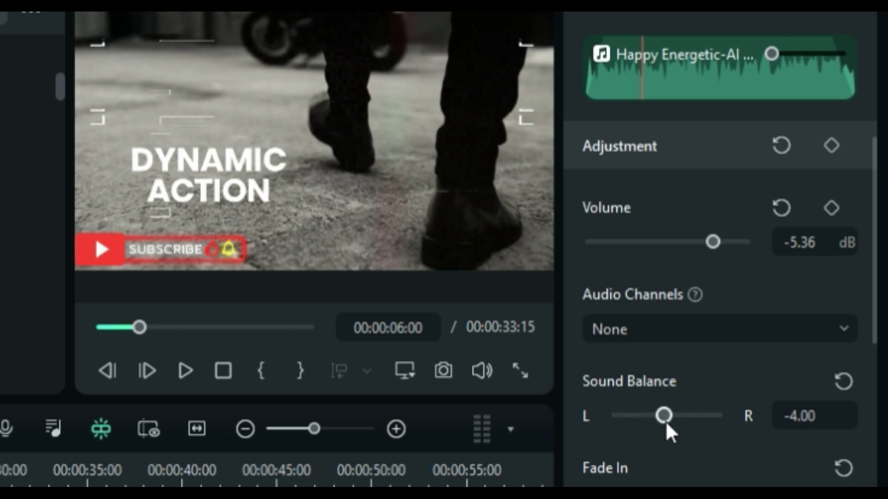
click(843, 380)
Examine the music clip's fade, pitch, audio ducking, equalizer and denoise settings
scroll(845, 373, down, 5)
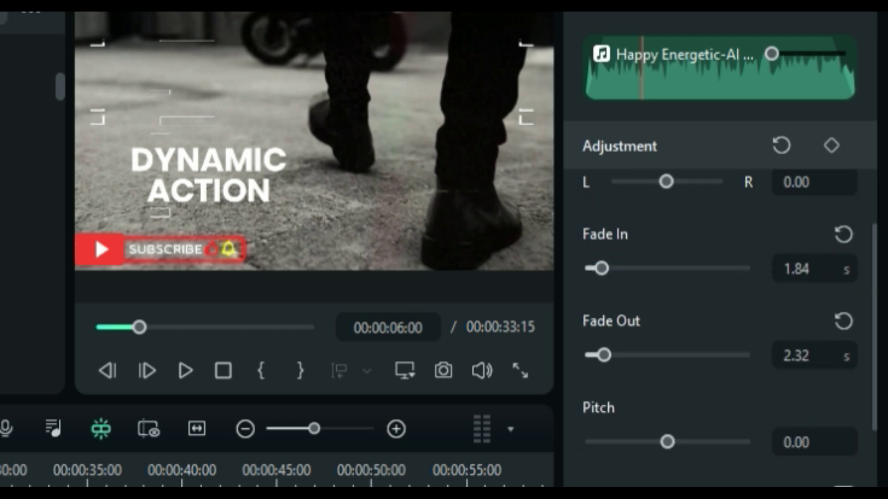
scroll(729, 328, down, 8)
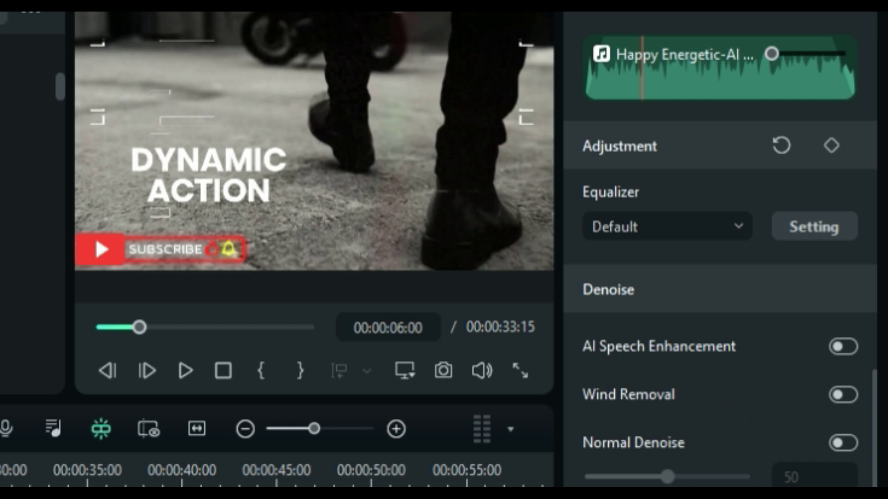
scroll(720, 304, down, 3)
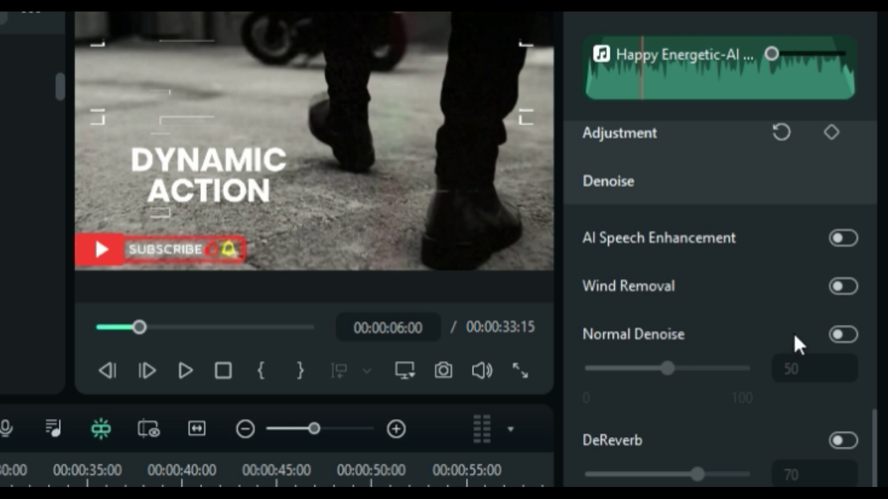
scroll(795, 336, up, 3)
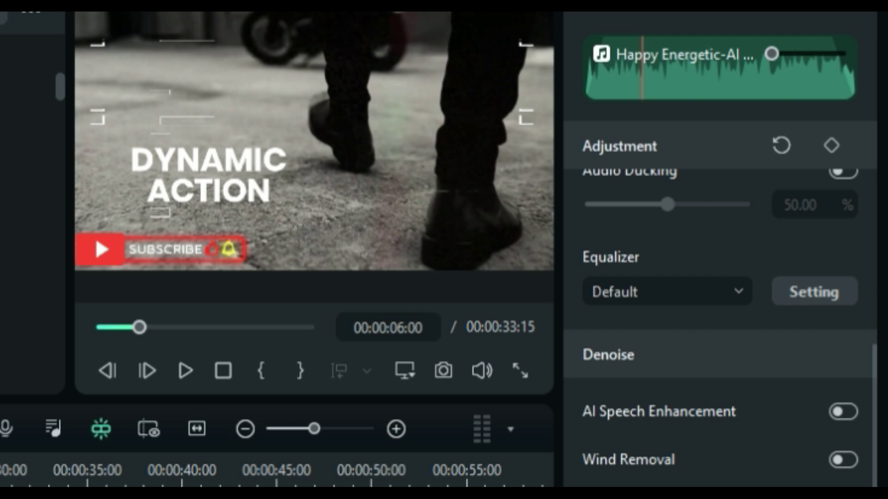
Look through the available project file and editing commands, leaving the project as it is
click(156, 28)
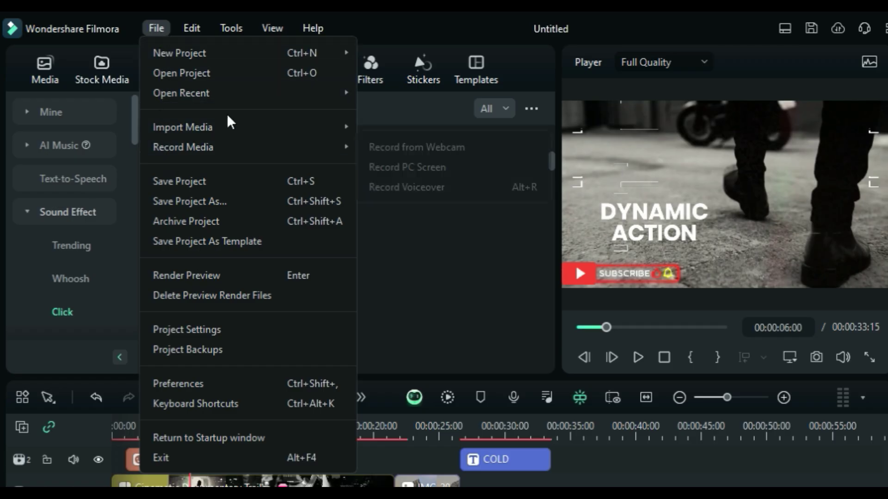
mouse_move(179, 58)
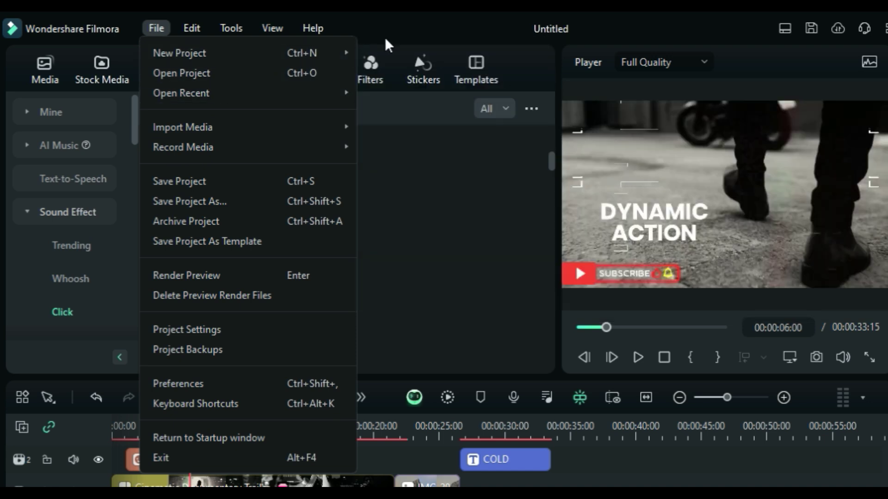
mouse_move(185, 33)
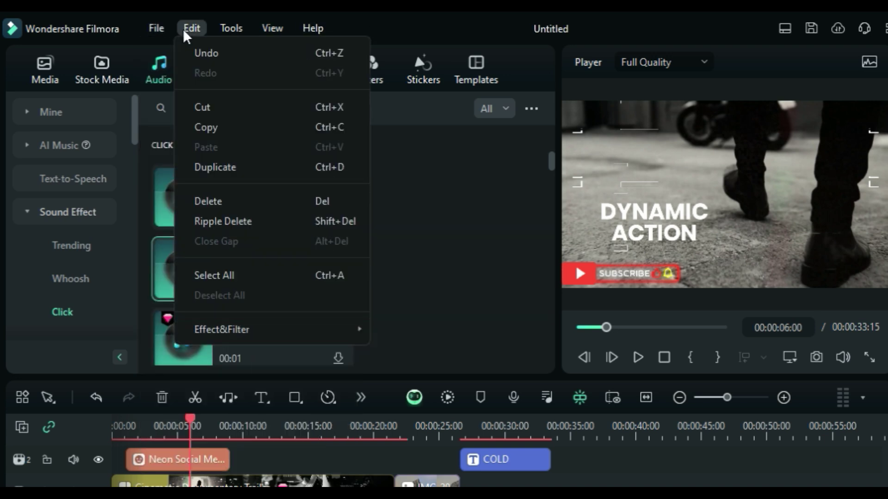
key(Escape)
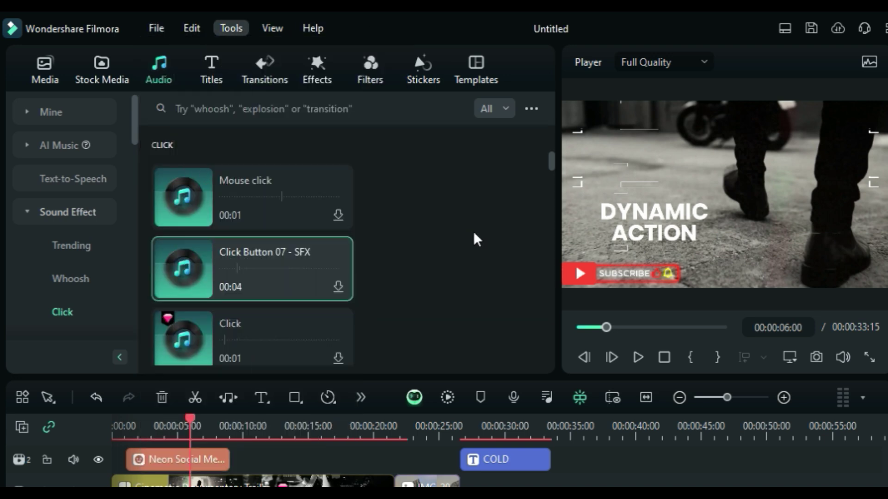
click(476, 239)
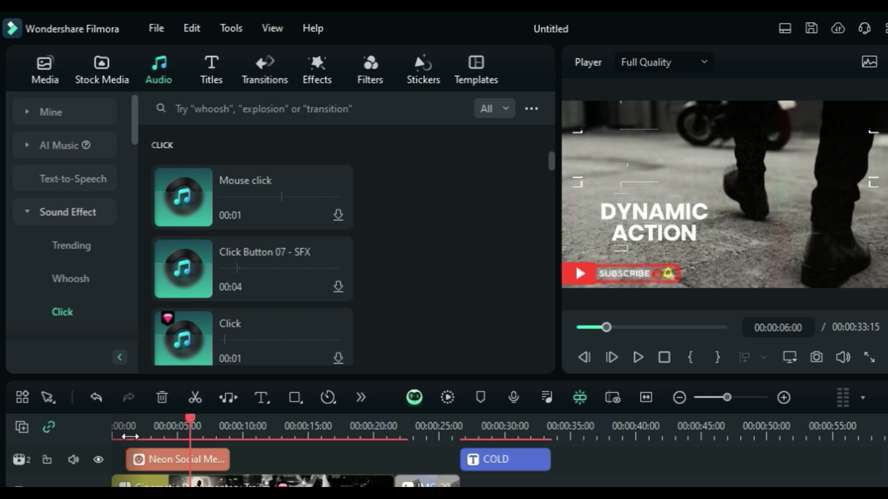
Play a short stretch of the timeline and review the available export and upload destinations
click(638, 357)
click(638, 359)
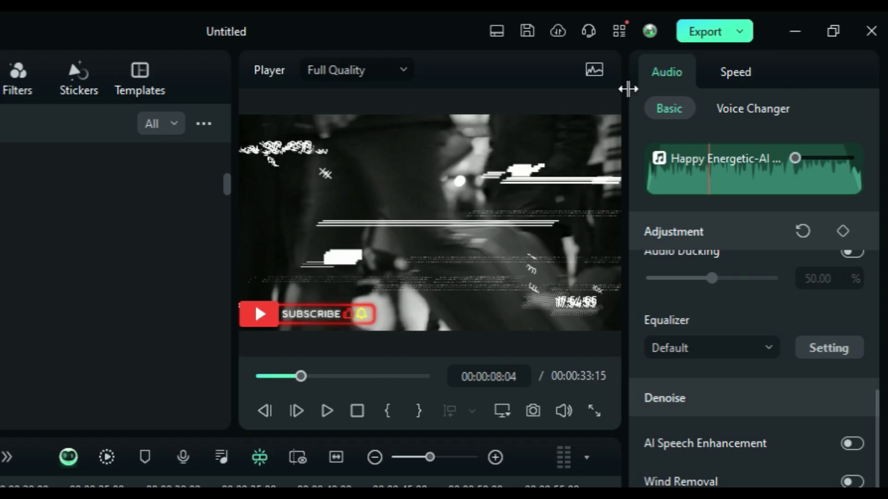
click(742, 31)
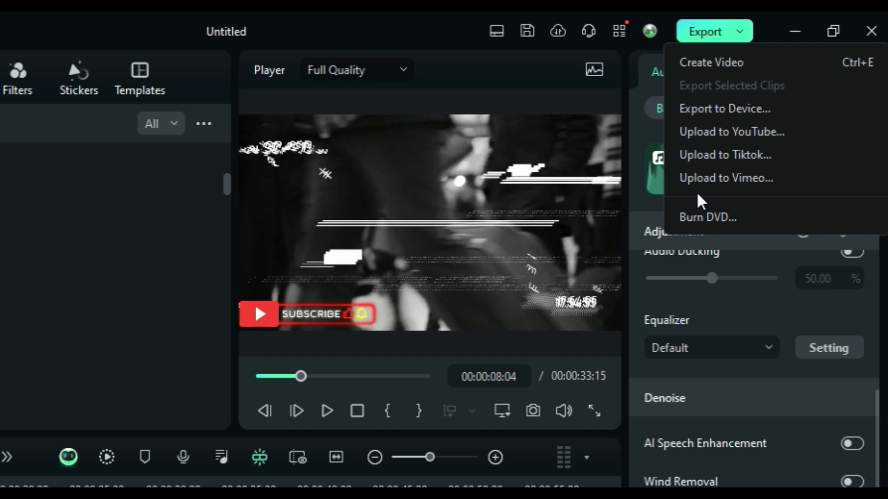
click(428, 33)
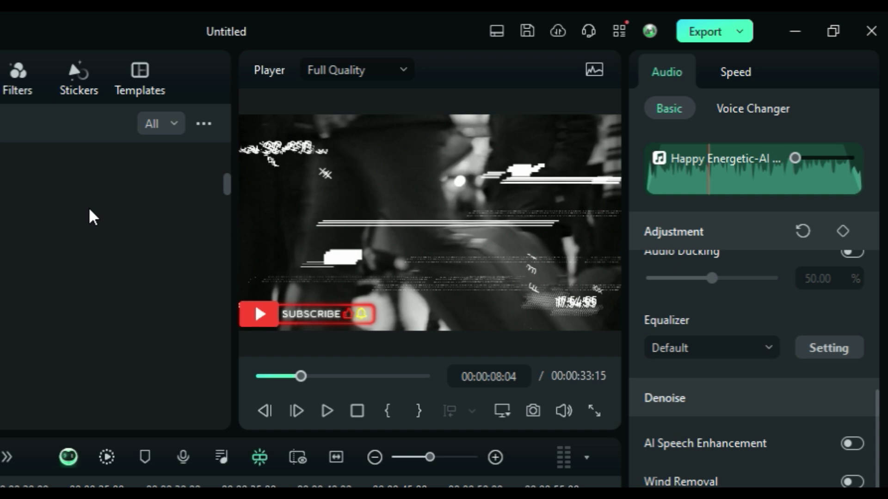
Check the player's playback quality options, and show and hide the video scopes
click(405, 71)
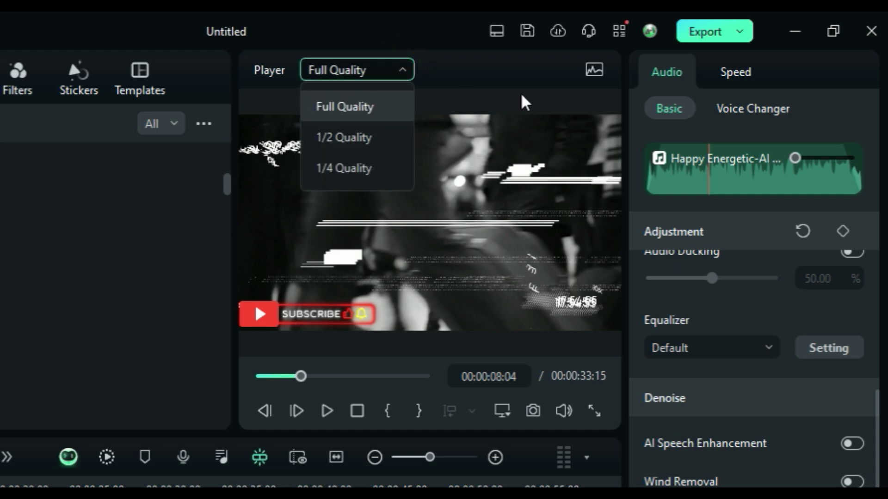
click(546, 79)
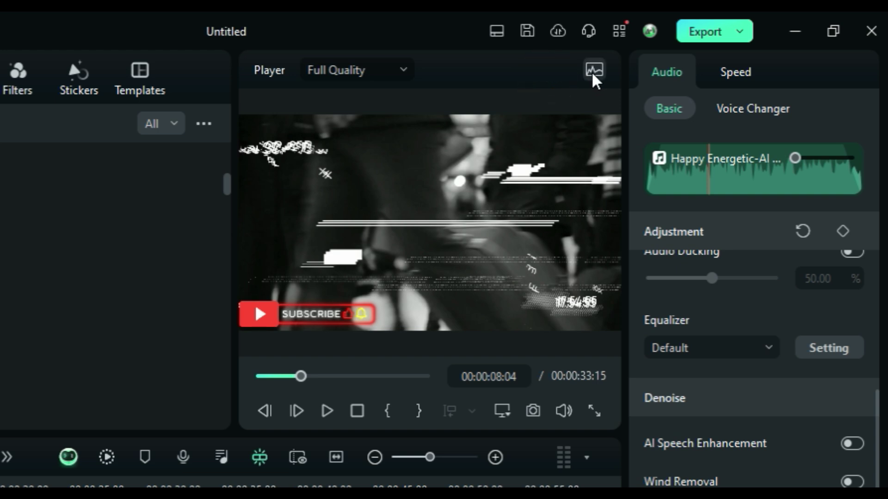
click(594, 70)
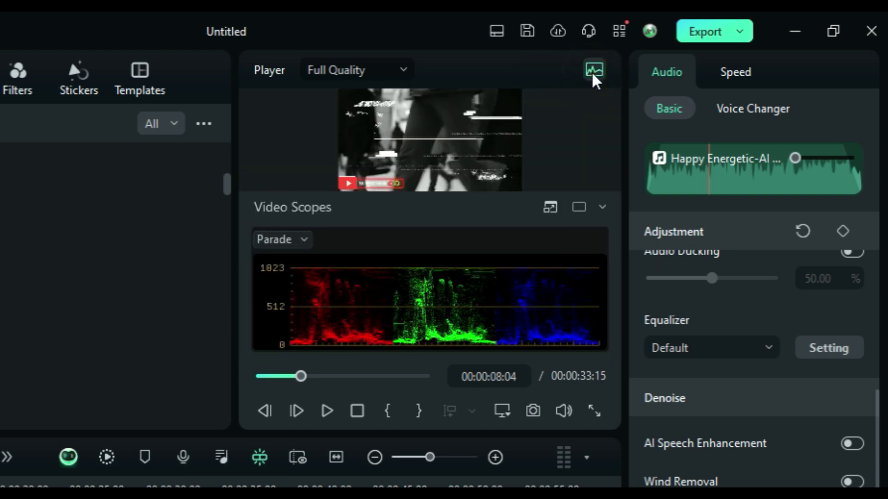
click(593, 73)
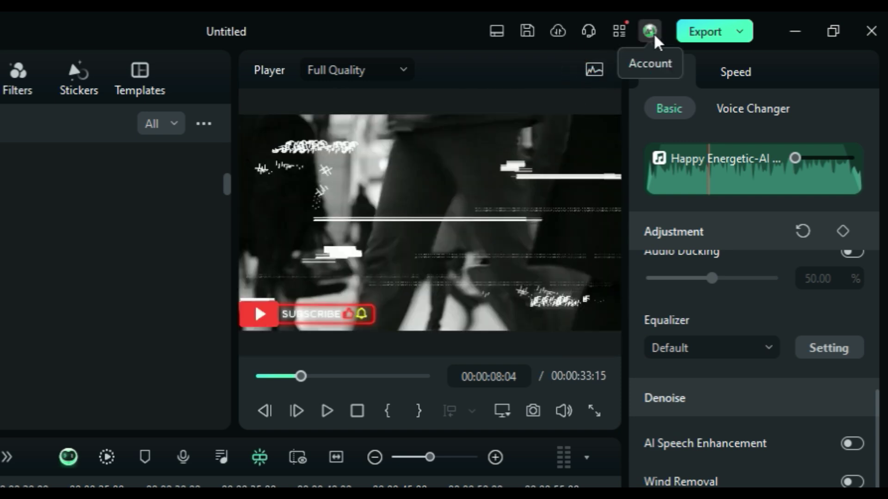
Open the YouTube export settings and look at the thumbnail editor without setting a thumbnail
click(737, 33)
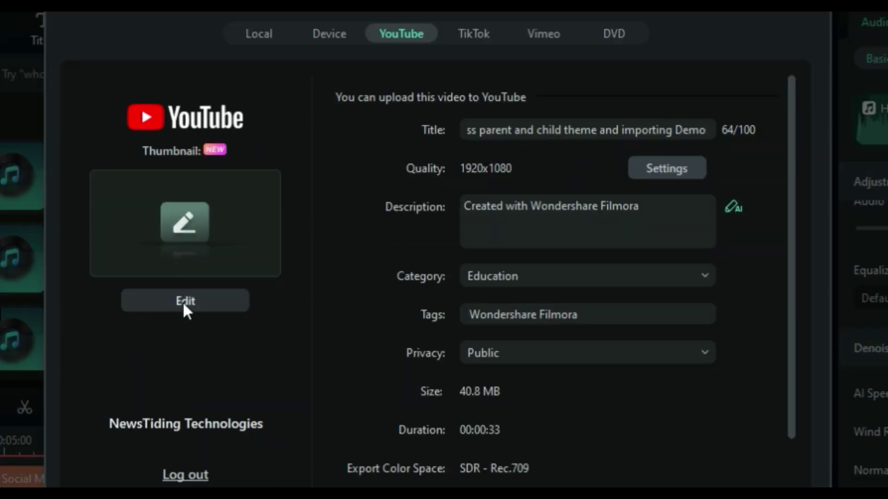
click(185, 305)
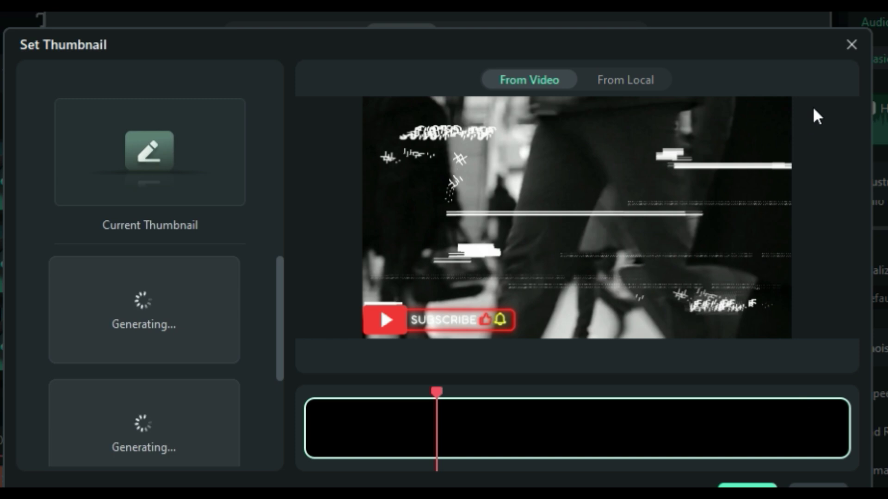
click(852, 47)
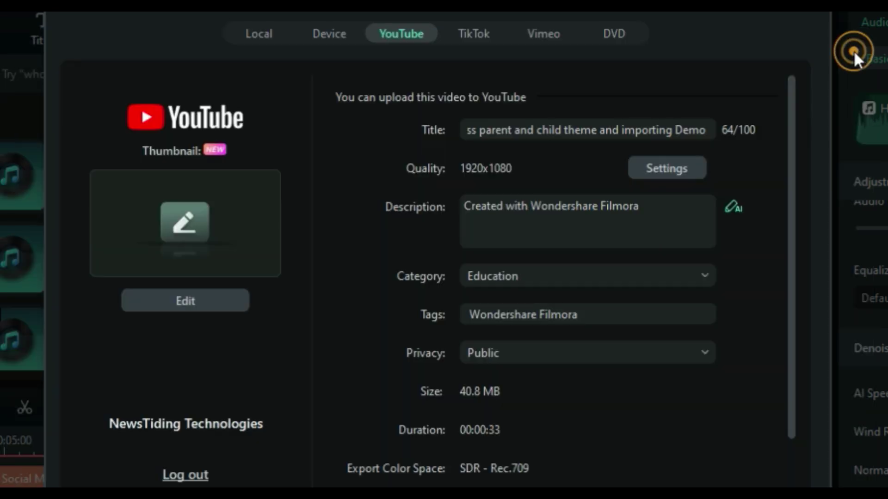
Review the device and local export settings and return to the YouTube upload settings
click(319, 36)
click(279, 37)
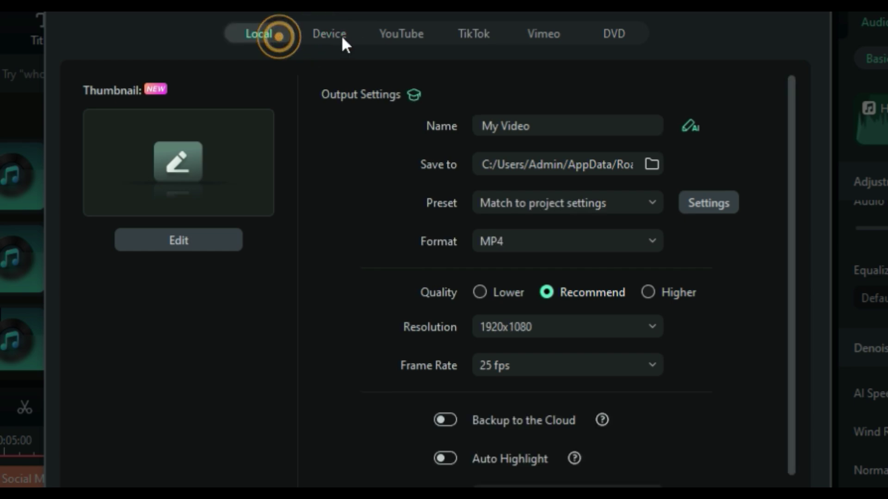
click(381, 35)
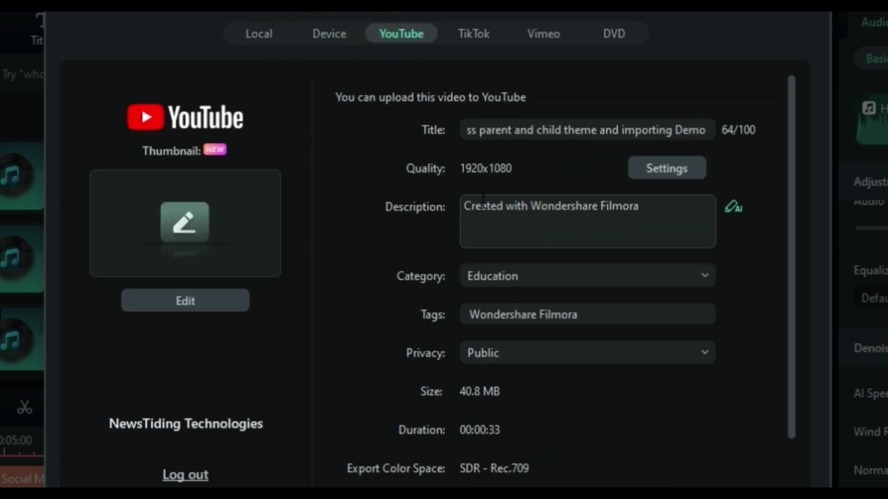
Replace the YouTube upload description with jhfui and check the category choices, keeping Education
triple_click(647, 215)
text(jhfui)
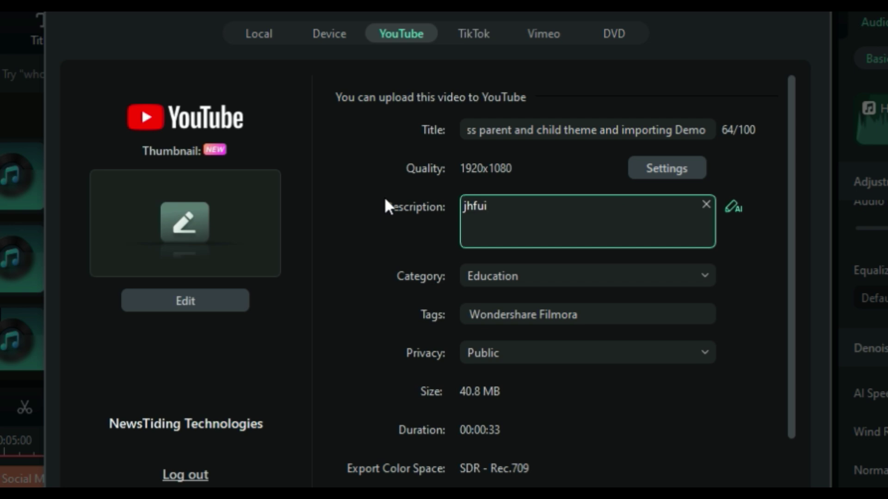
click(506, 277)
click(504, 254)
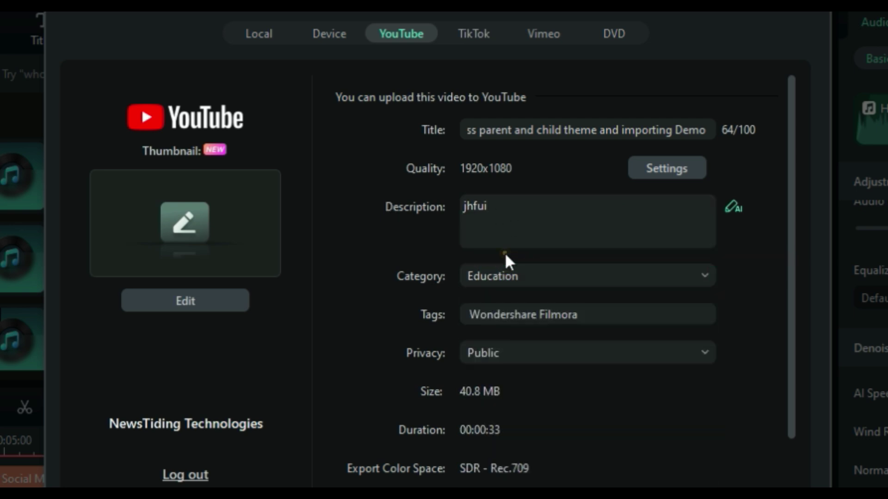
Set the YouTube upload description to hci
click(585, 129)
click(587, 226)
double_click(591, 227)
text(hci)
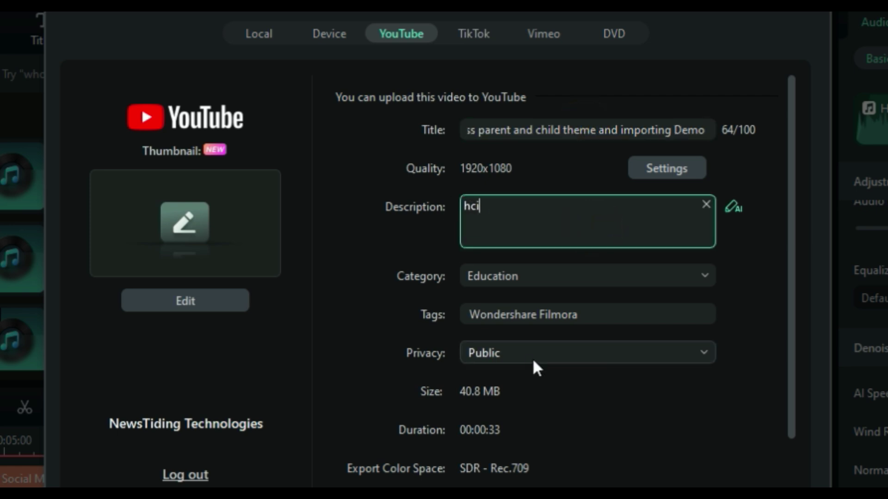
Leave the export settings and browse the colour backgrounds in the stock media library
scroll(532, 361, down, 2)
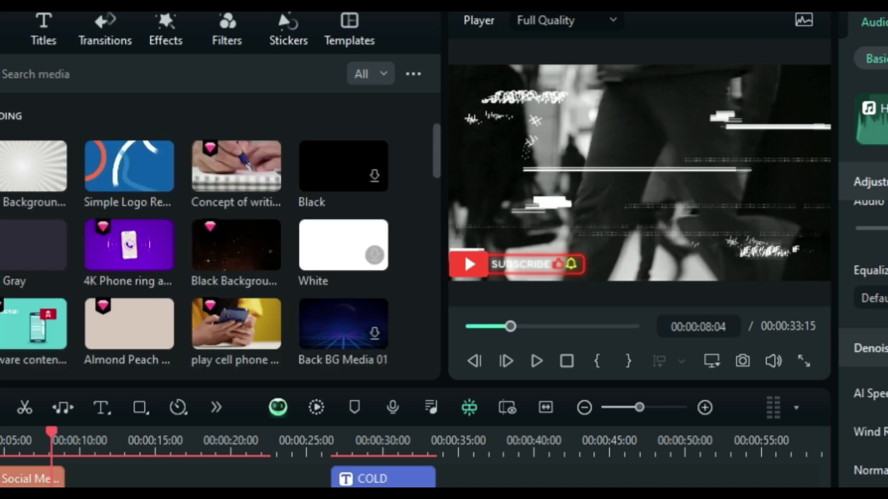
scroll(164, 251, down, 10)
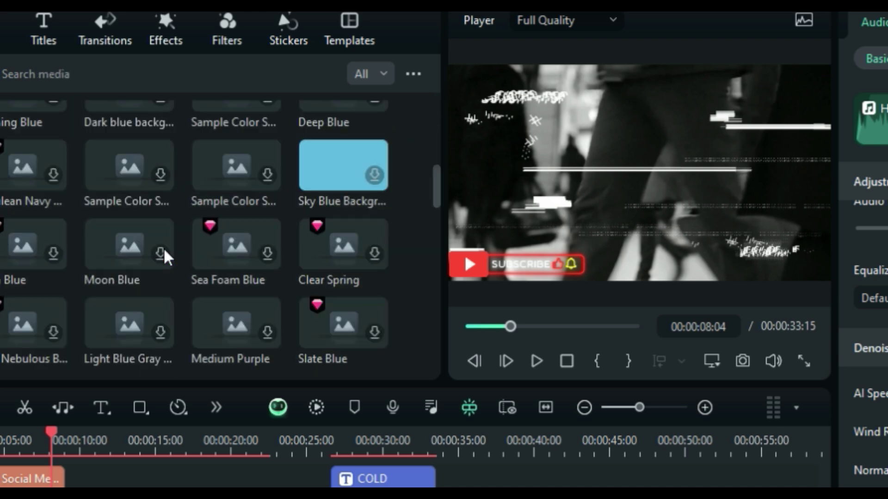
scroll(164, 251, up, 4)
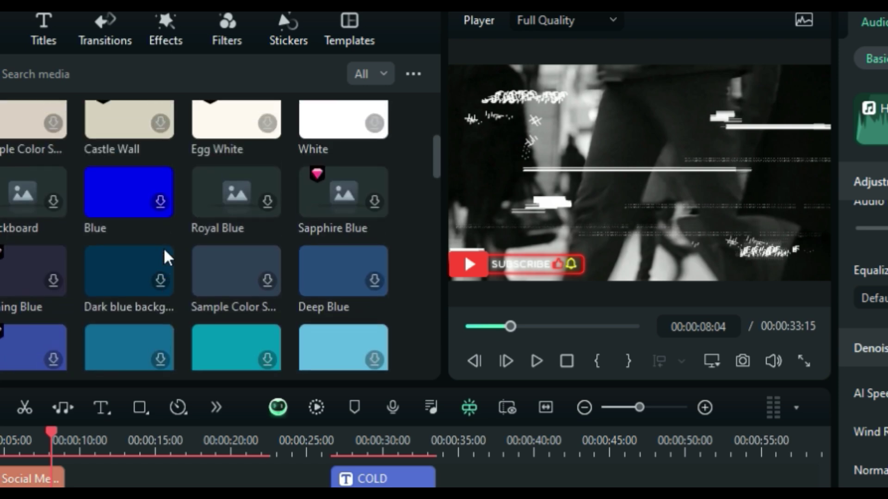